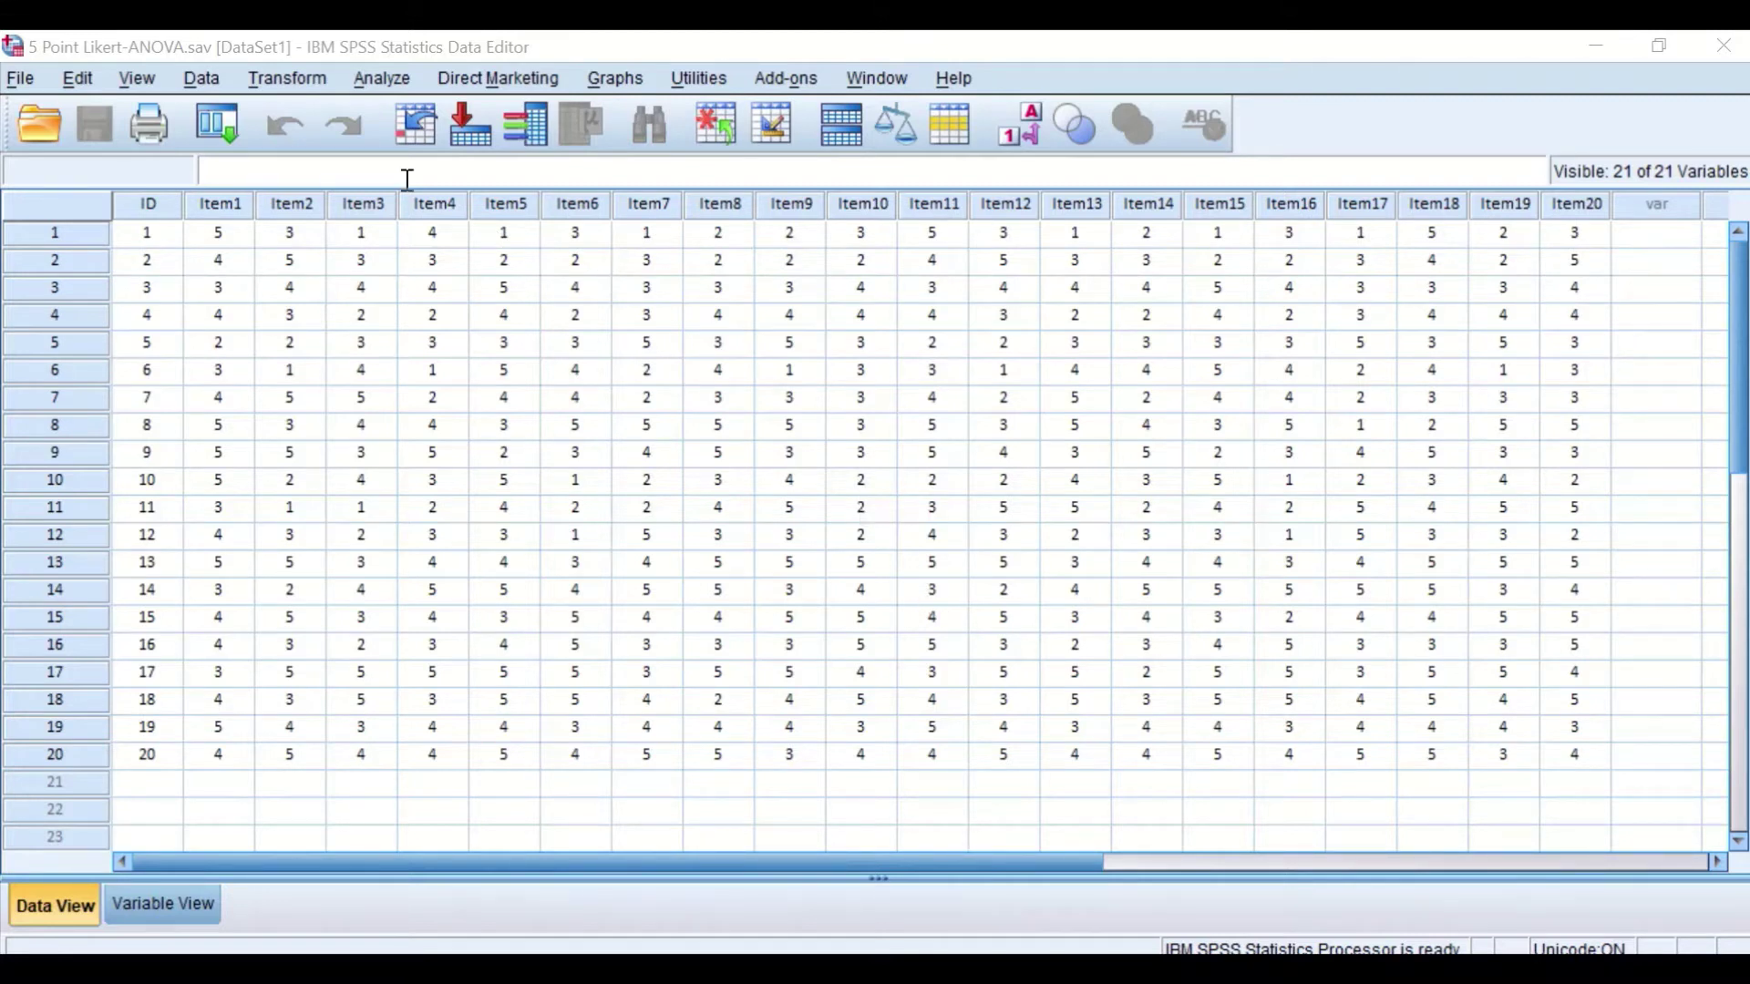
Open the Reliability Analysis for the Likert data and reset its settings to the defaults.
{"action": "left_click", "coordinate": [390, 79]}
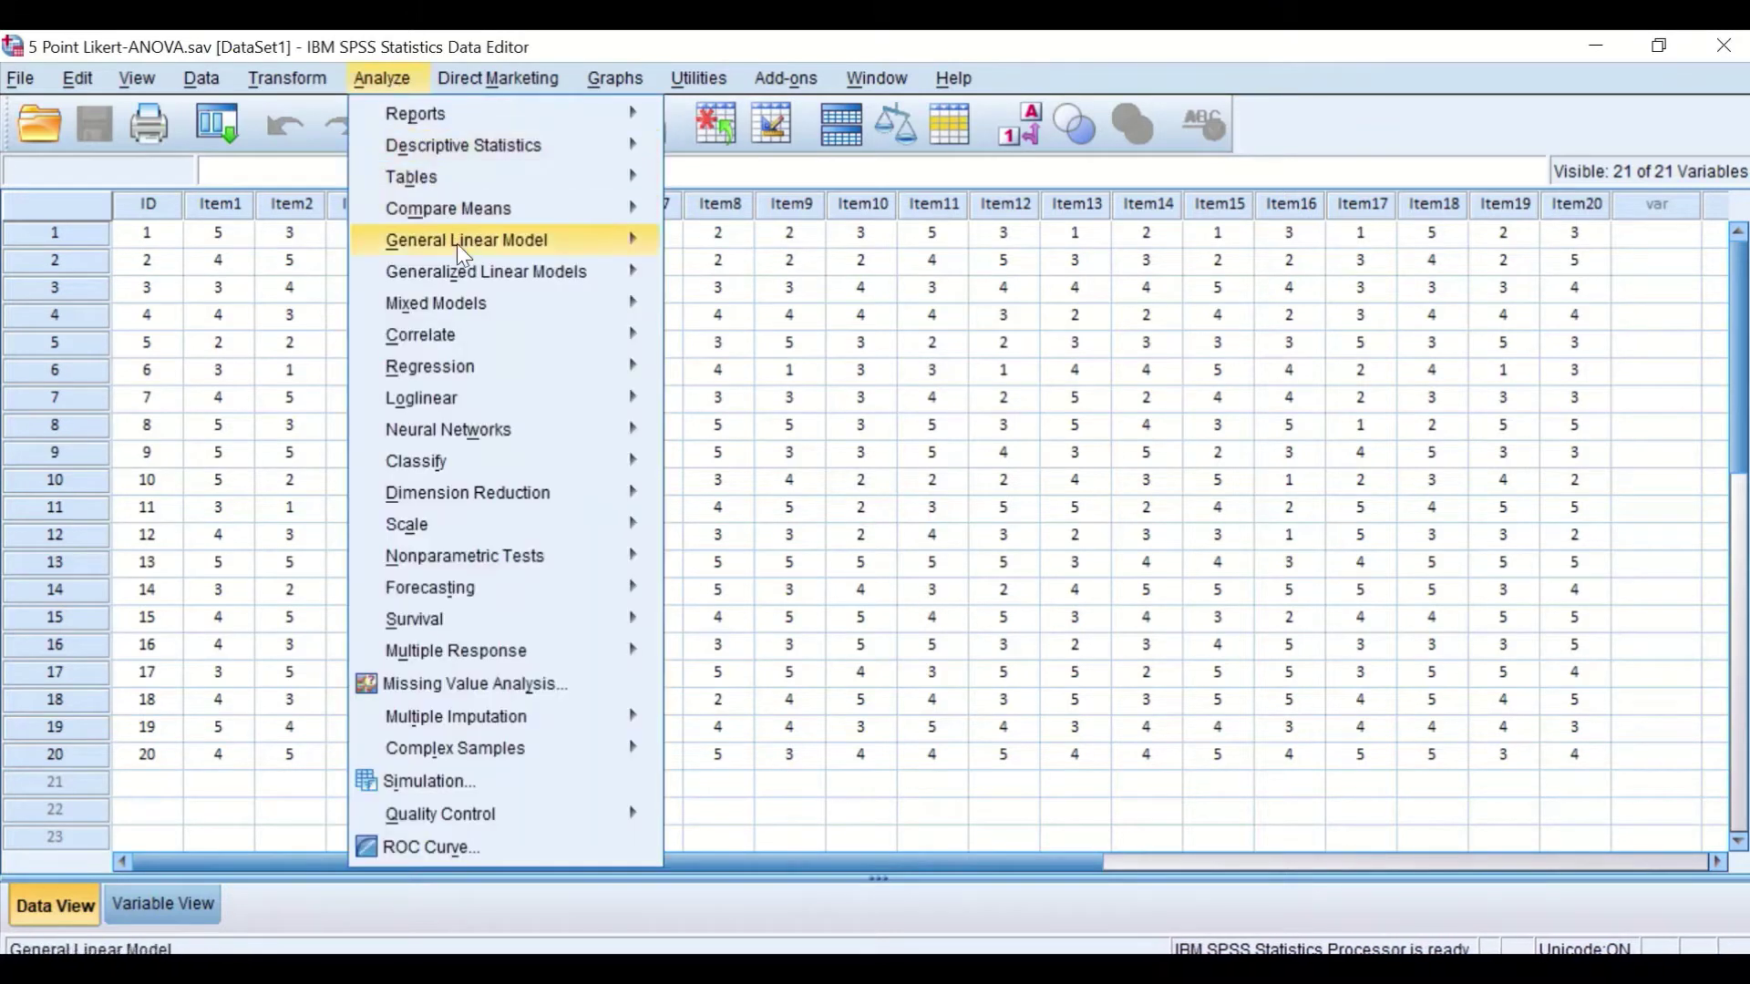
{"action": "mouse_move", "coordinate": [503, 442]}
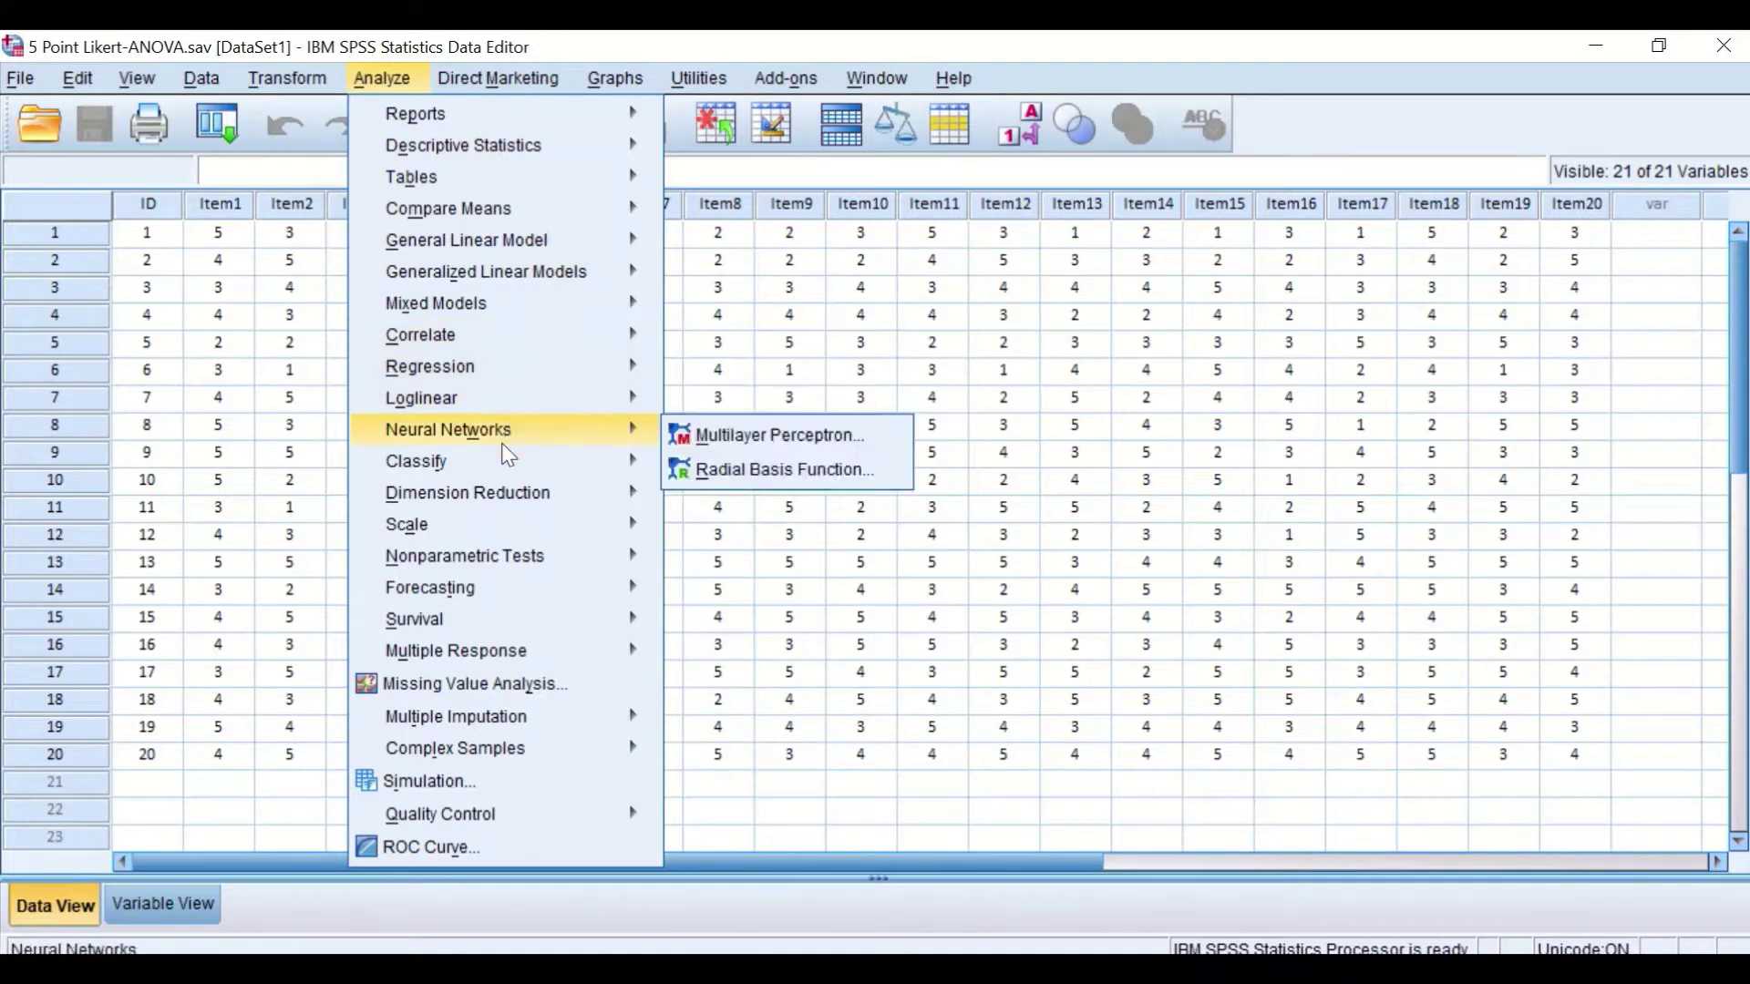
{"action": "mouse_move", "coordinate": [485, 537]}
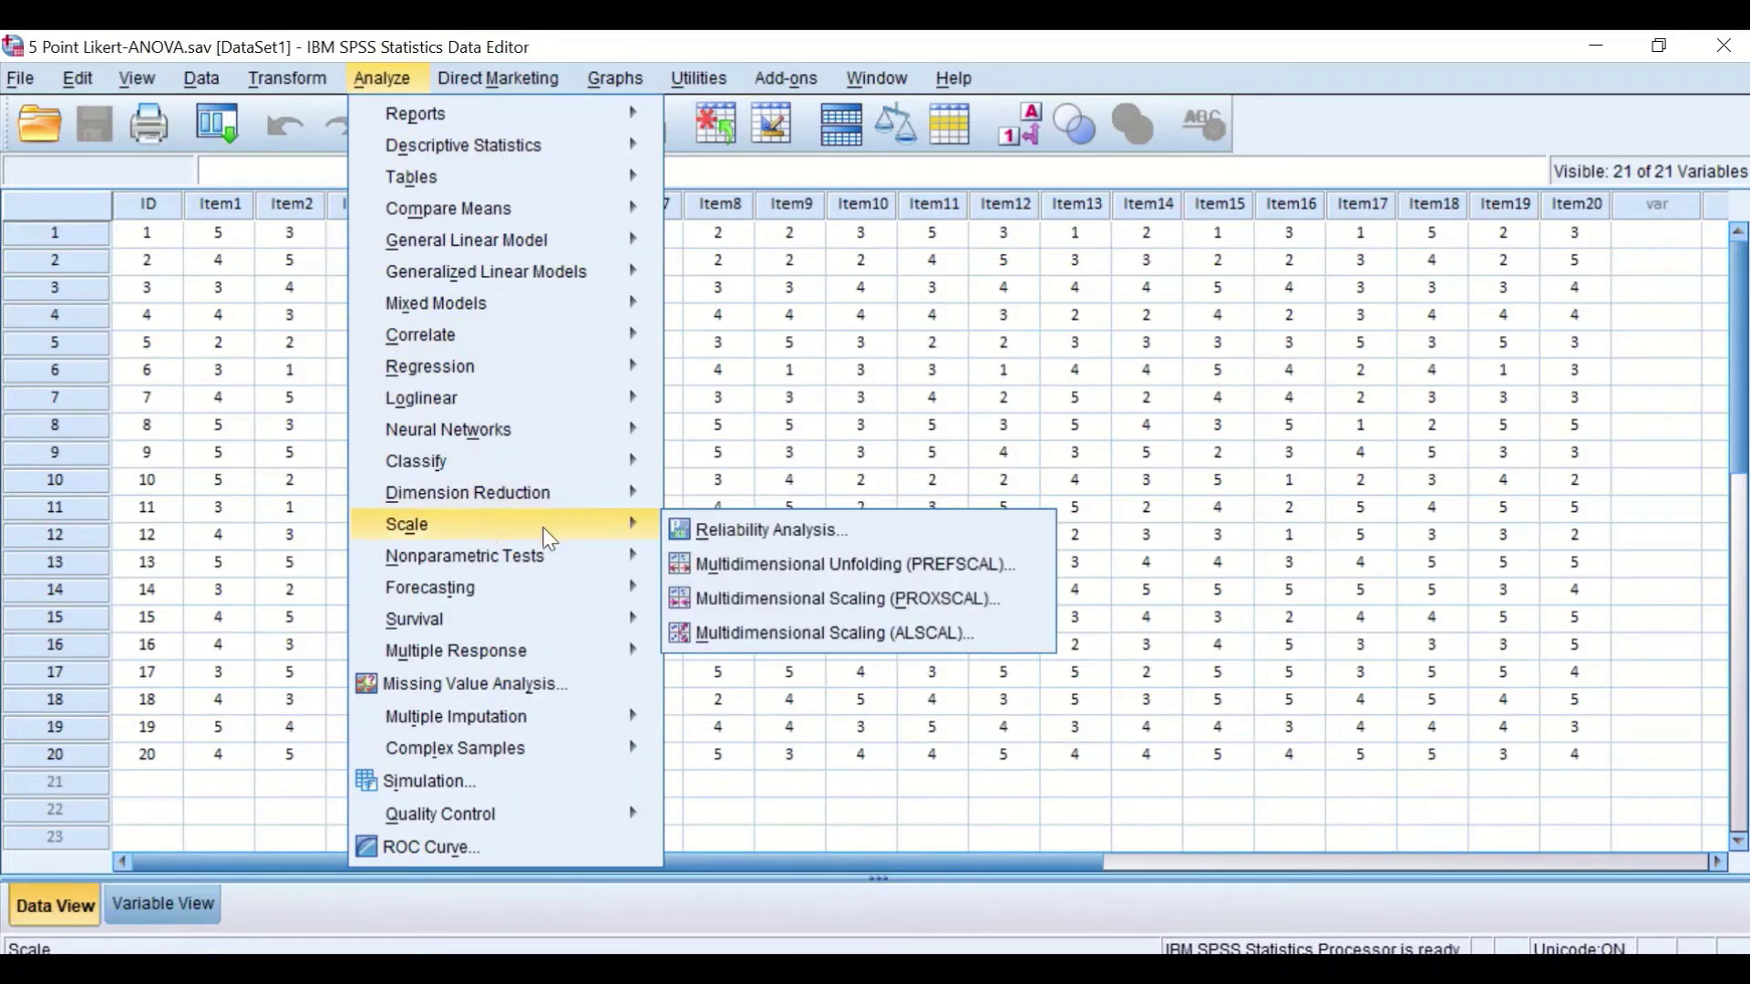
{"action": "left_click", "coordinate": [740, 539]}
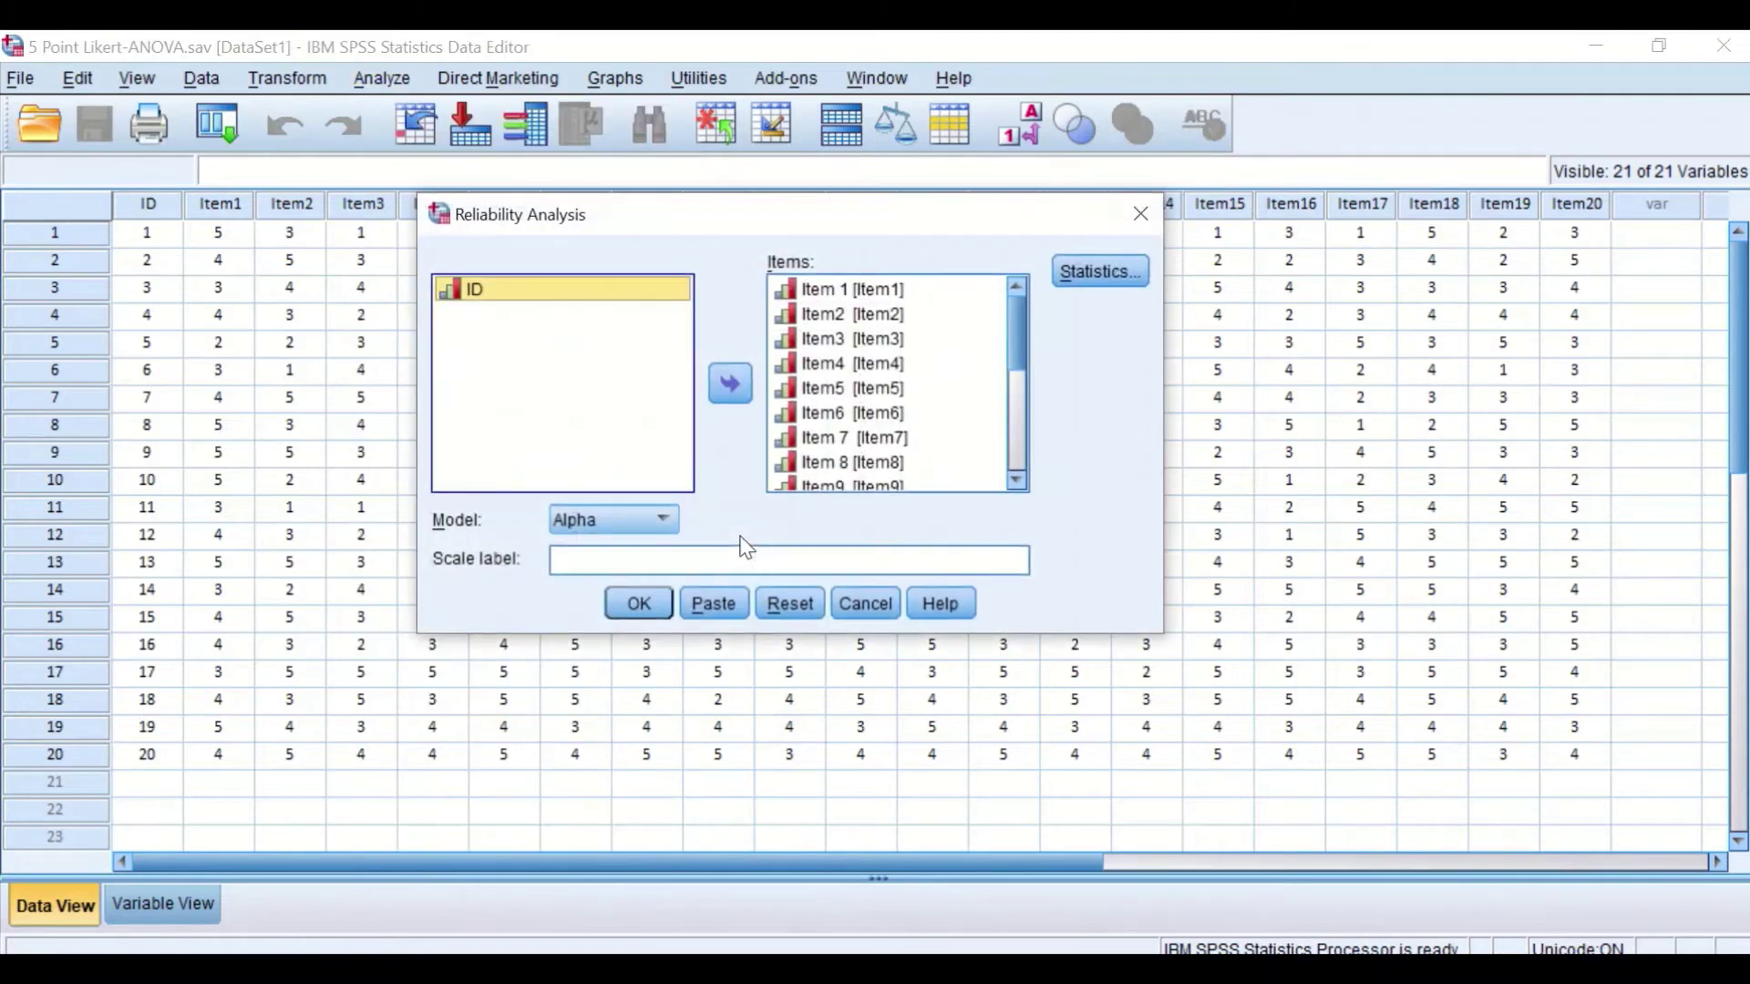
{"action": "left_click", "coordinate": [790, 603]}
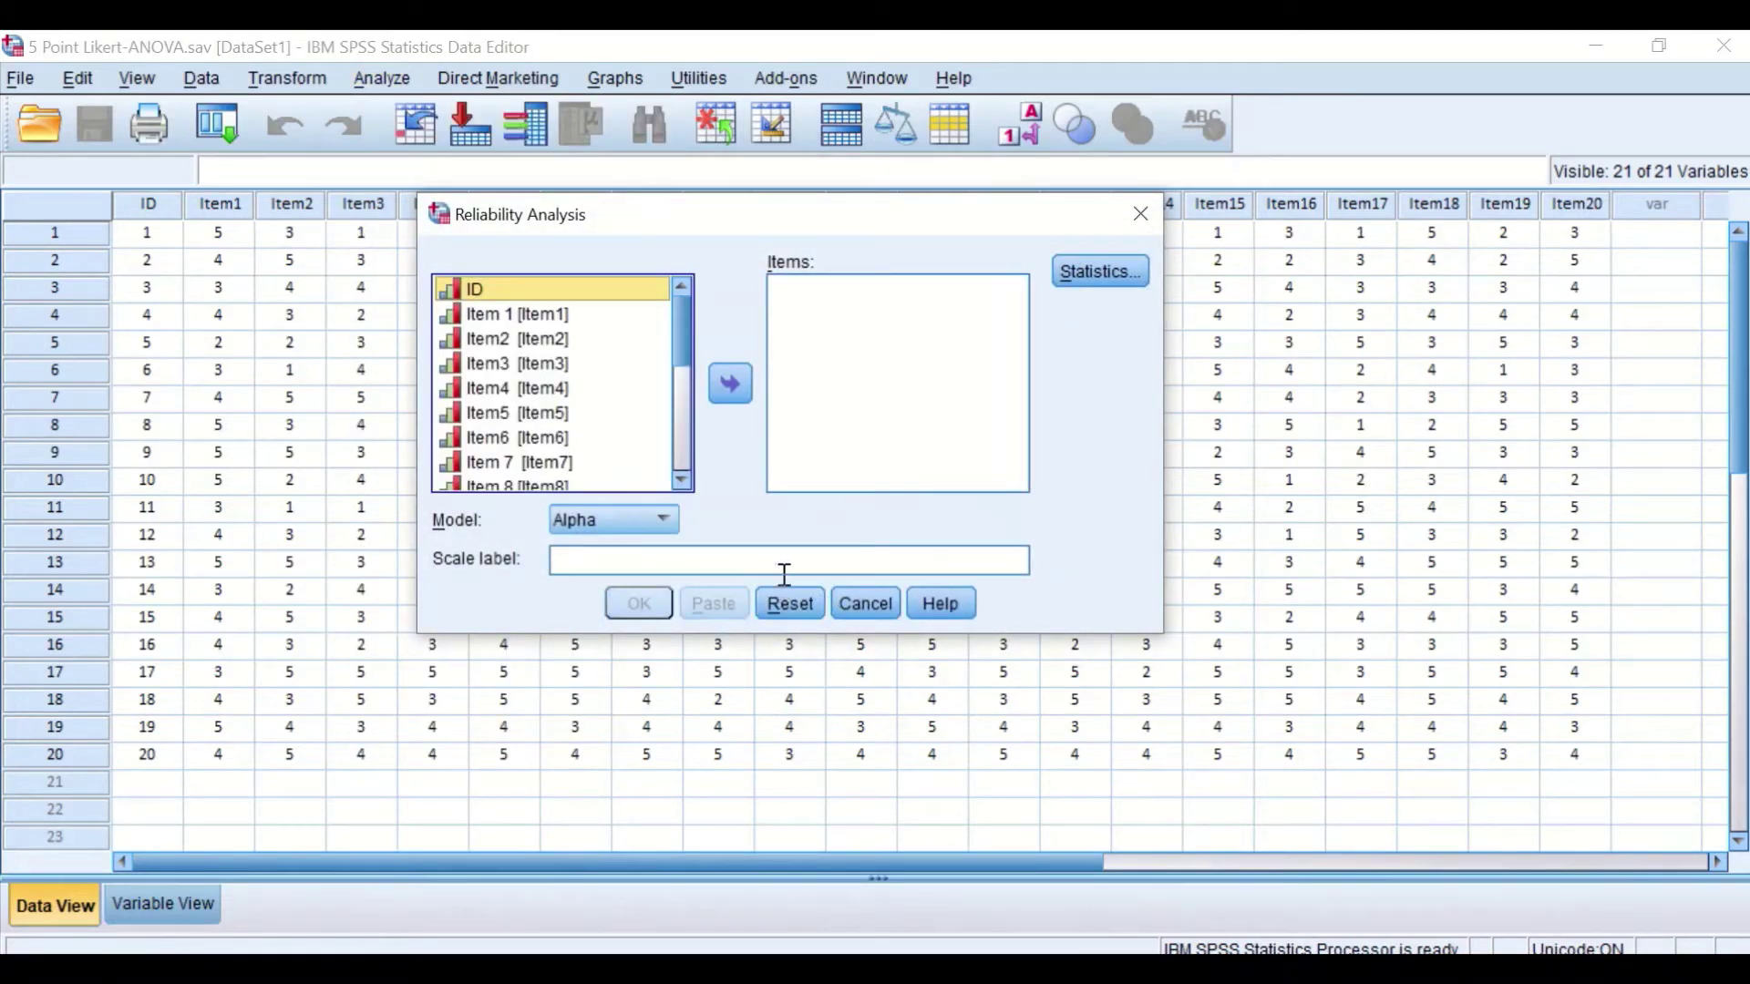
Add all variables from Item1 to Item20 except ID as the analysis items, keeping Alpha as the model.
{"action": "mouse_move", "coordinate": [680, 308]}
{"action": "left_mouse_down"}
{"action": "mouse_move", "coordinate": [676, 430]}
{"action": "mouse_move", "coordinate": [680, 297]}
{"action": "left_mouse_up"}
{"action": "left_click", "coordinate": [666, 291]}
{"action": "key", "text": "ctrl+a"}
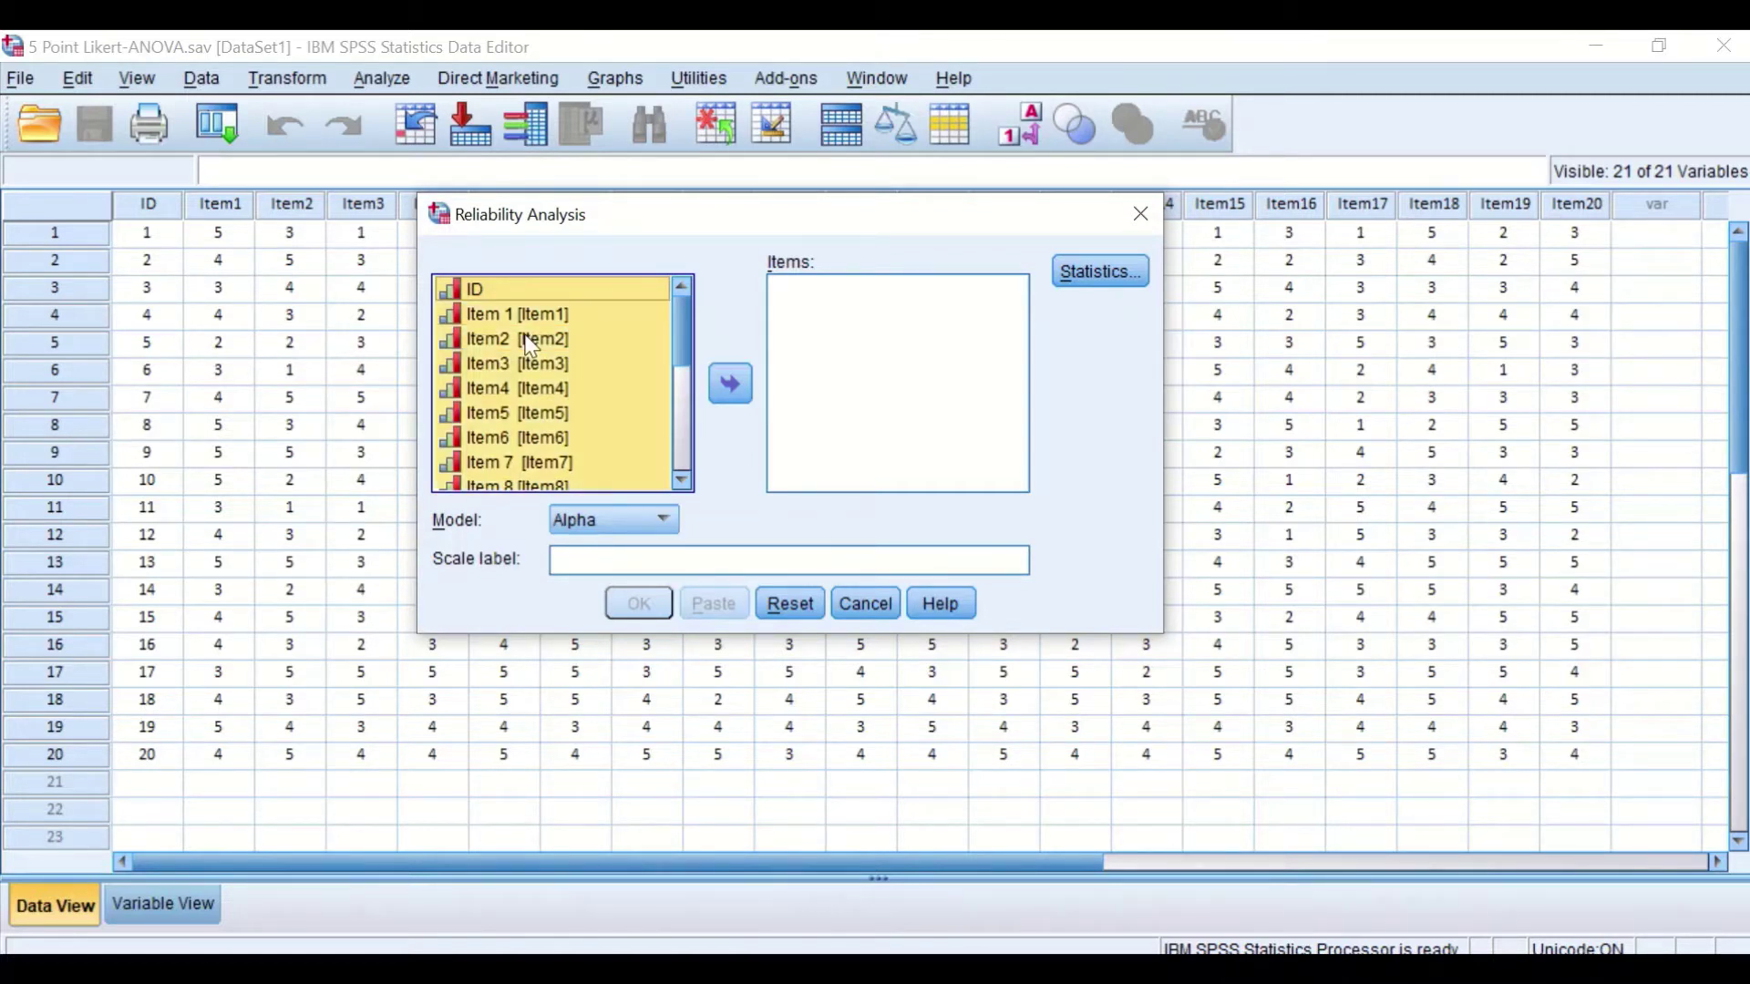
{"action": "left_click", "coordinate": [532, 292], "text": "ctrl"}
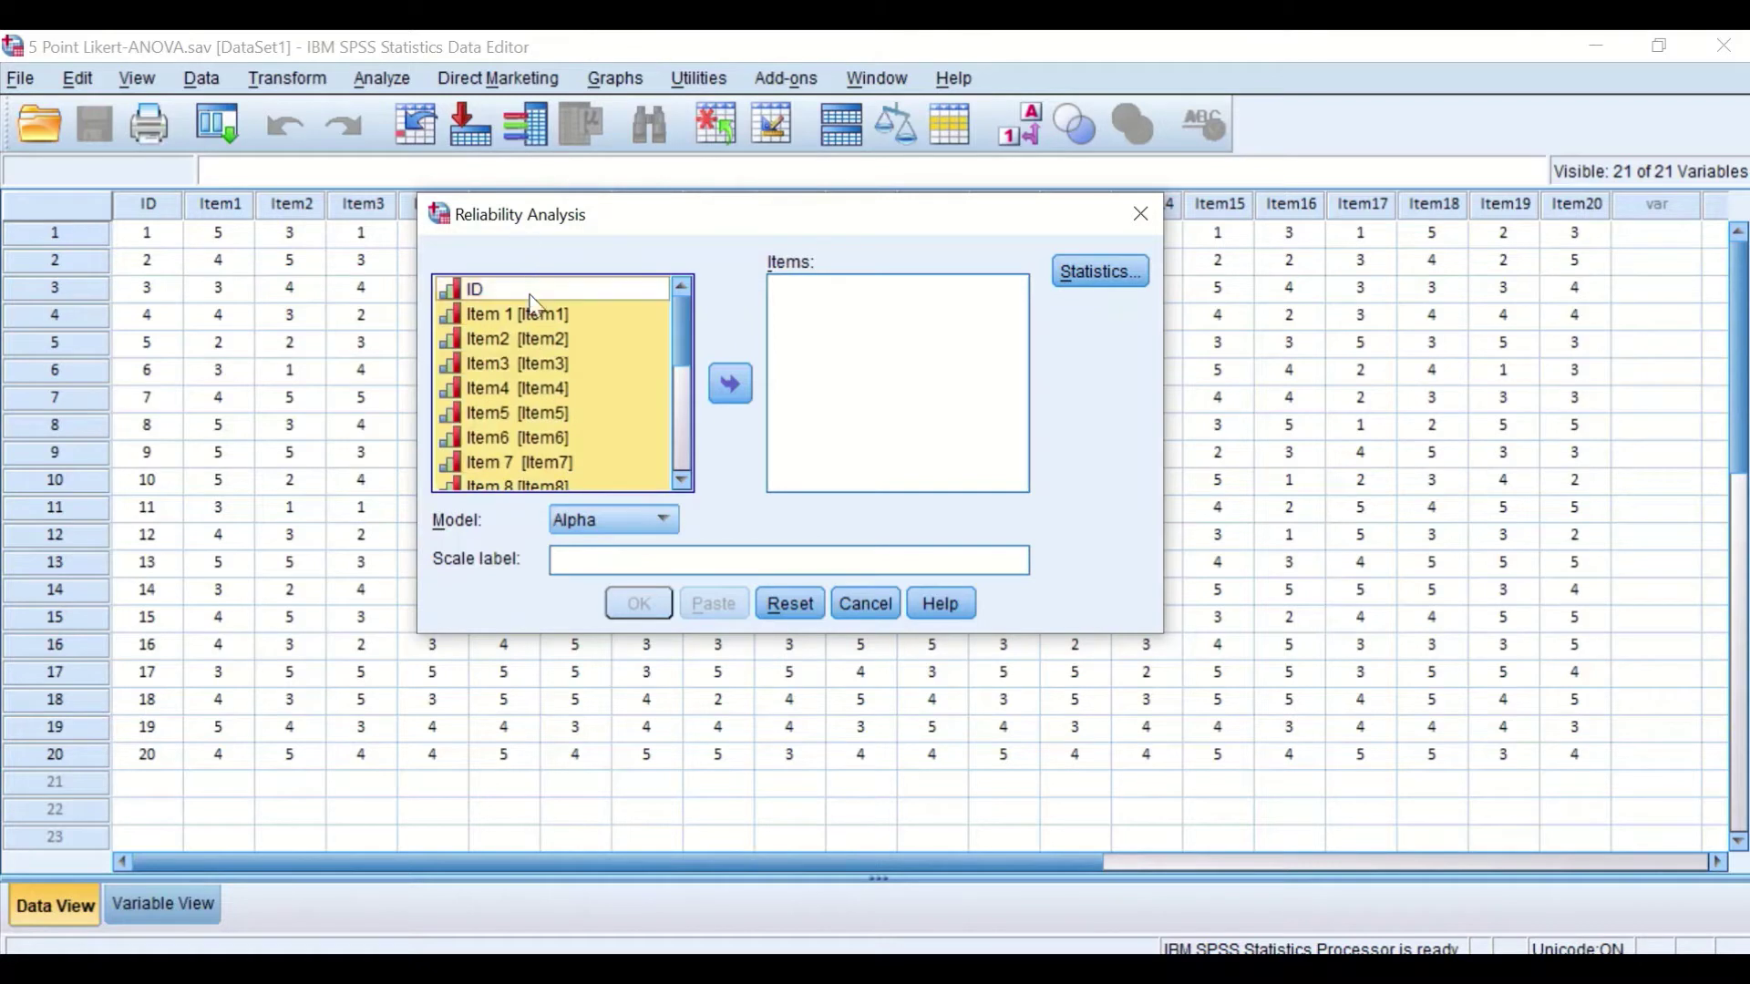
{"action": "left_click", "coordinate": [730, 384]}
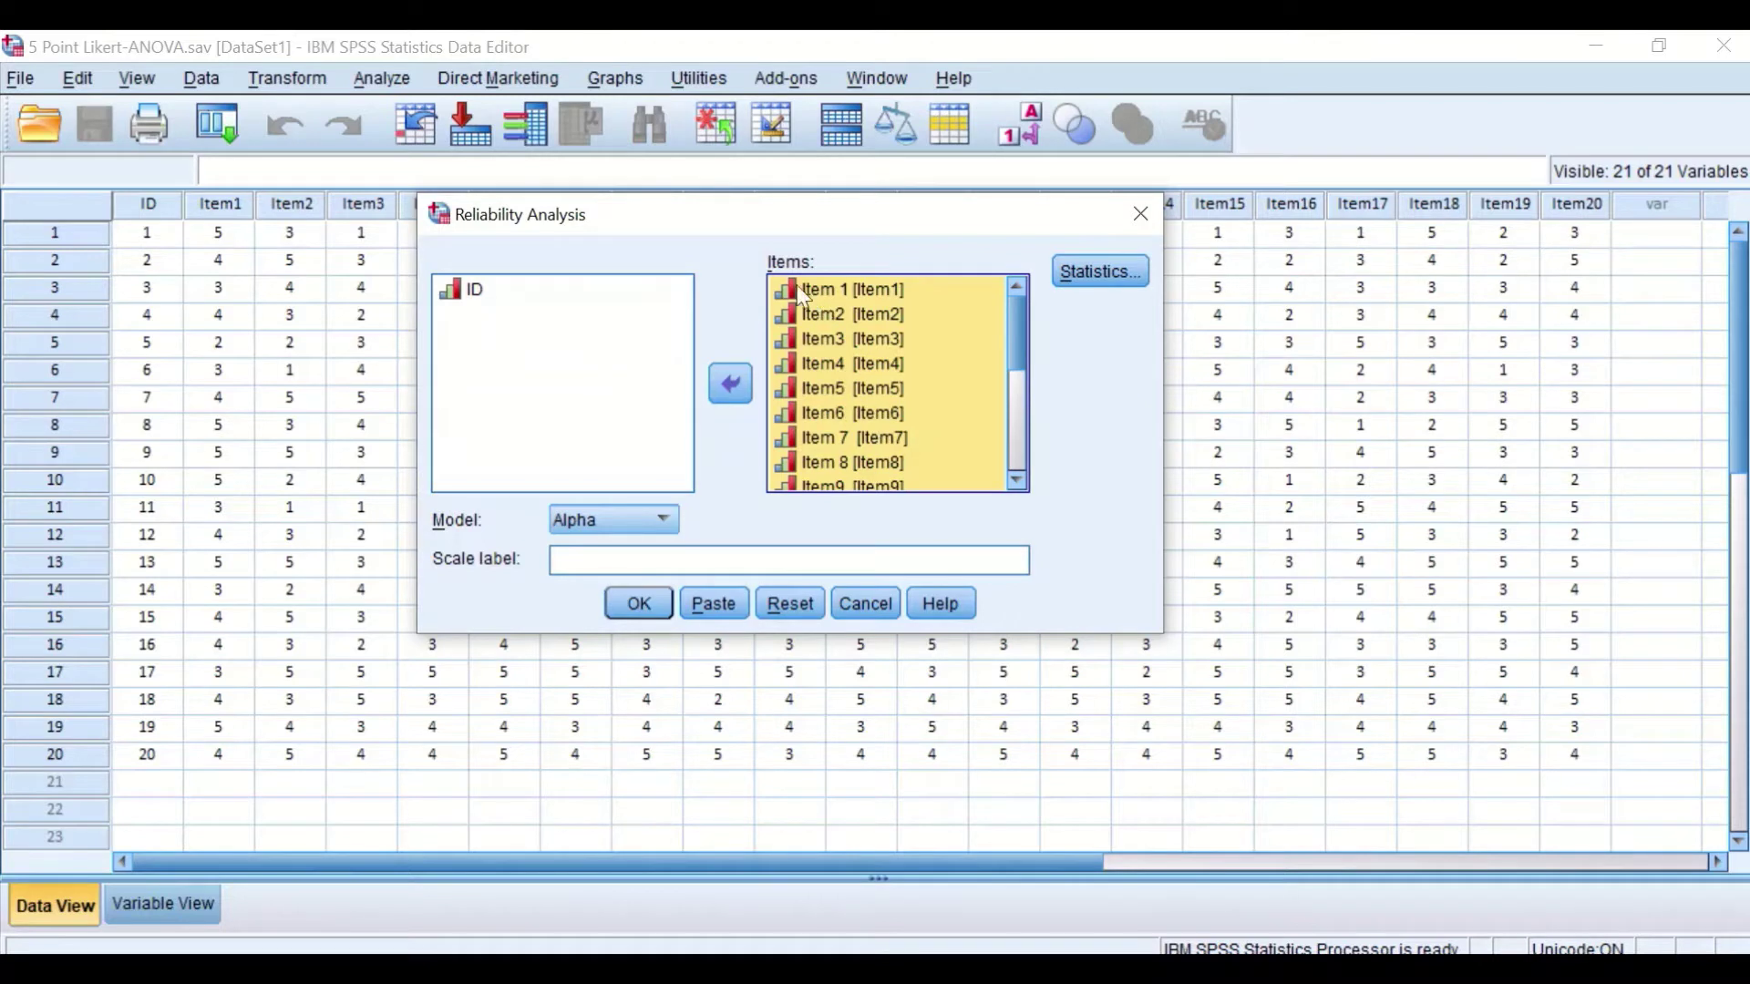
{"action": "left_click", "coordinate": [604, 527]}
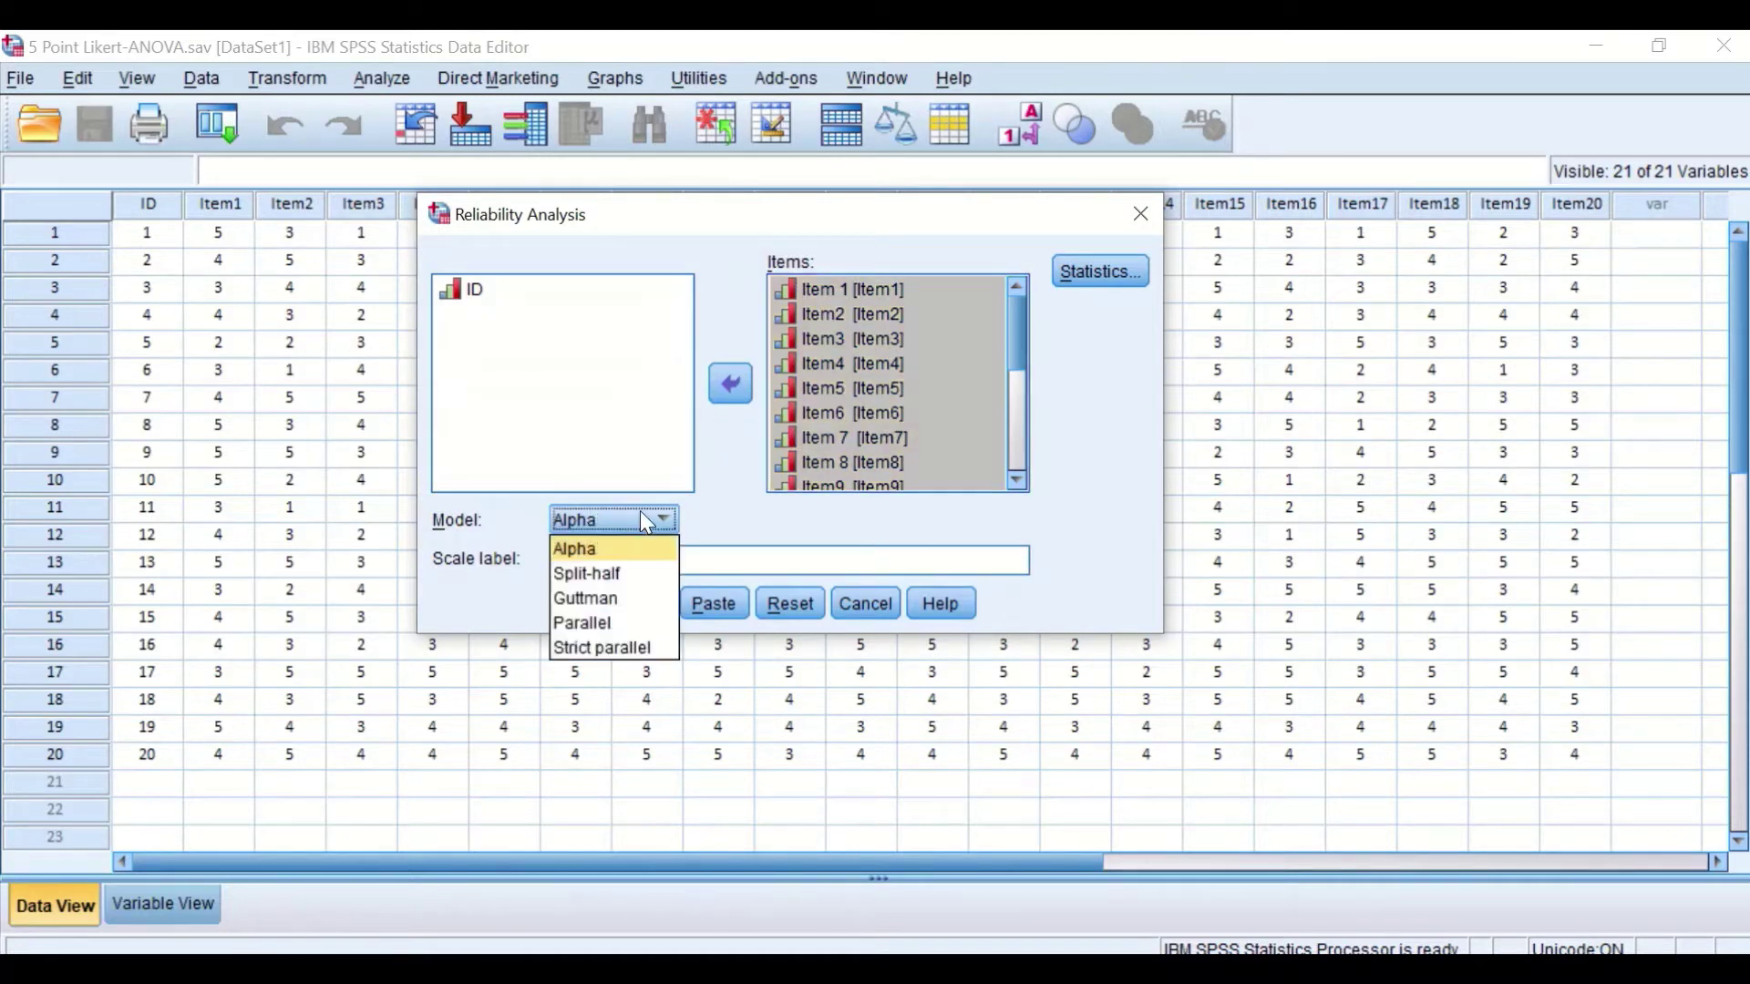
{"action": "left_click", "coordinate": [721, 515]}
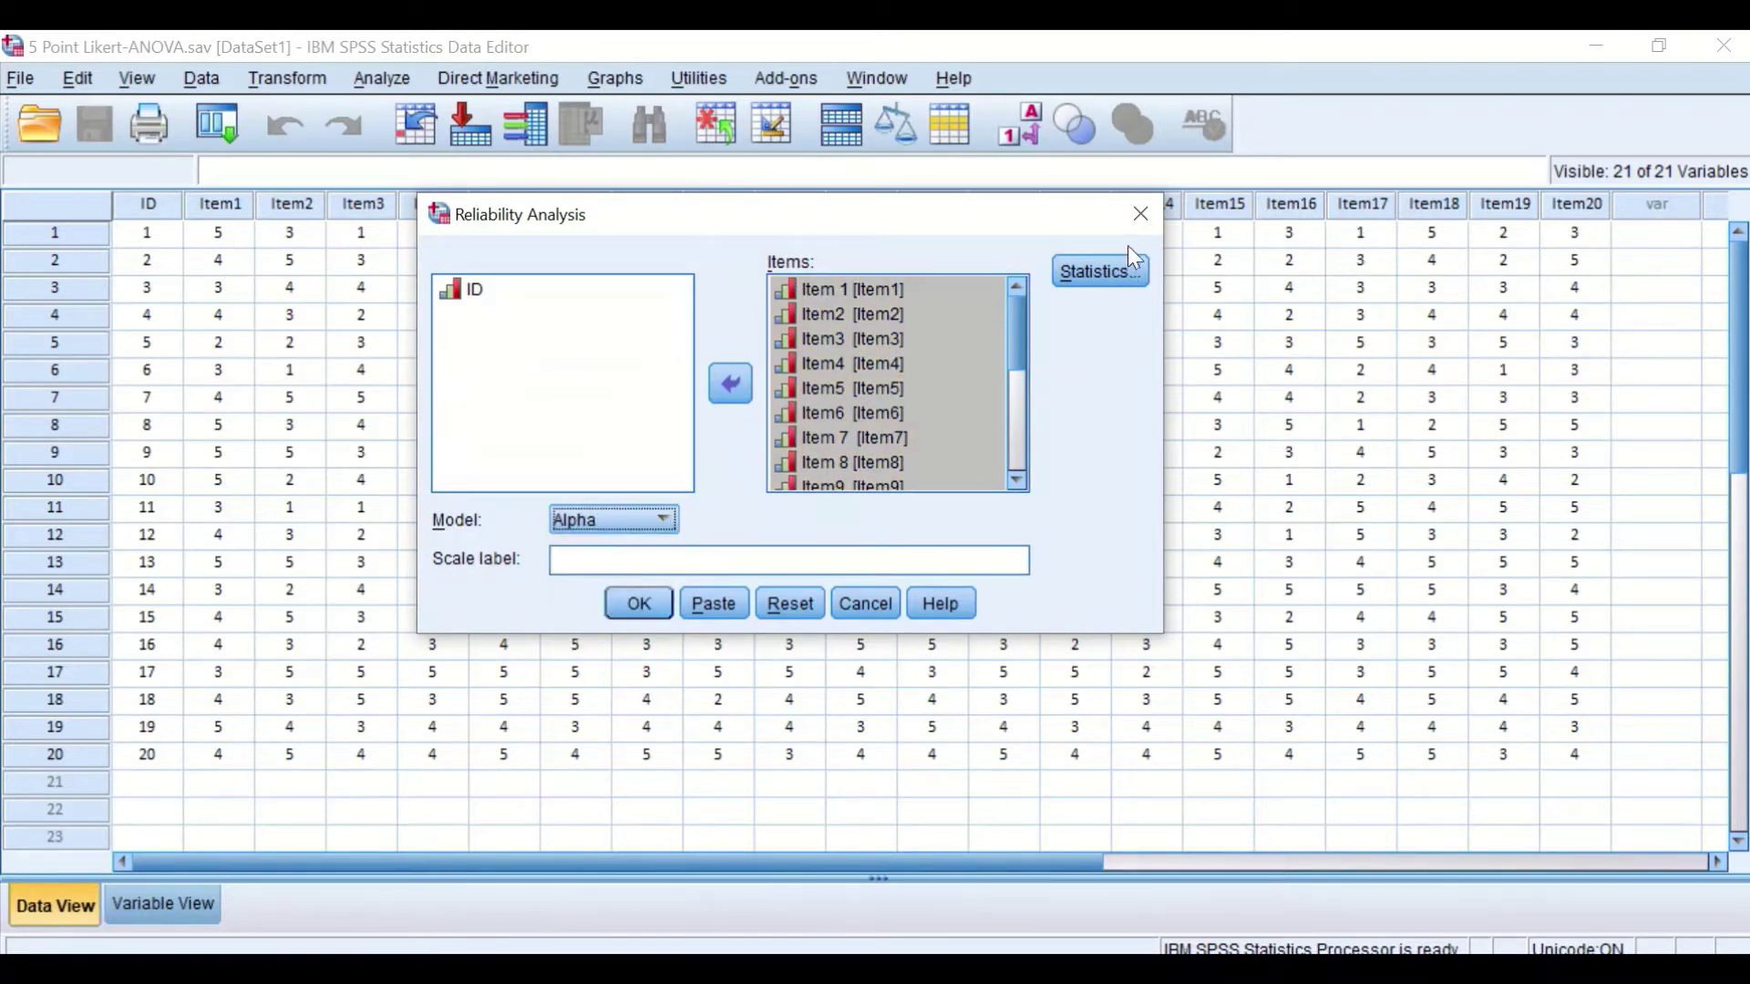
Request an ANOVA table with the F test and run the reliability analysis to show its output tables.
{"action": "left_click", "coordinate": [1098, 272]}
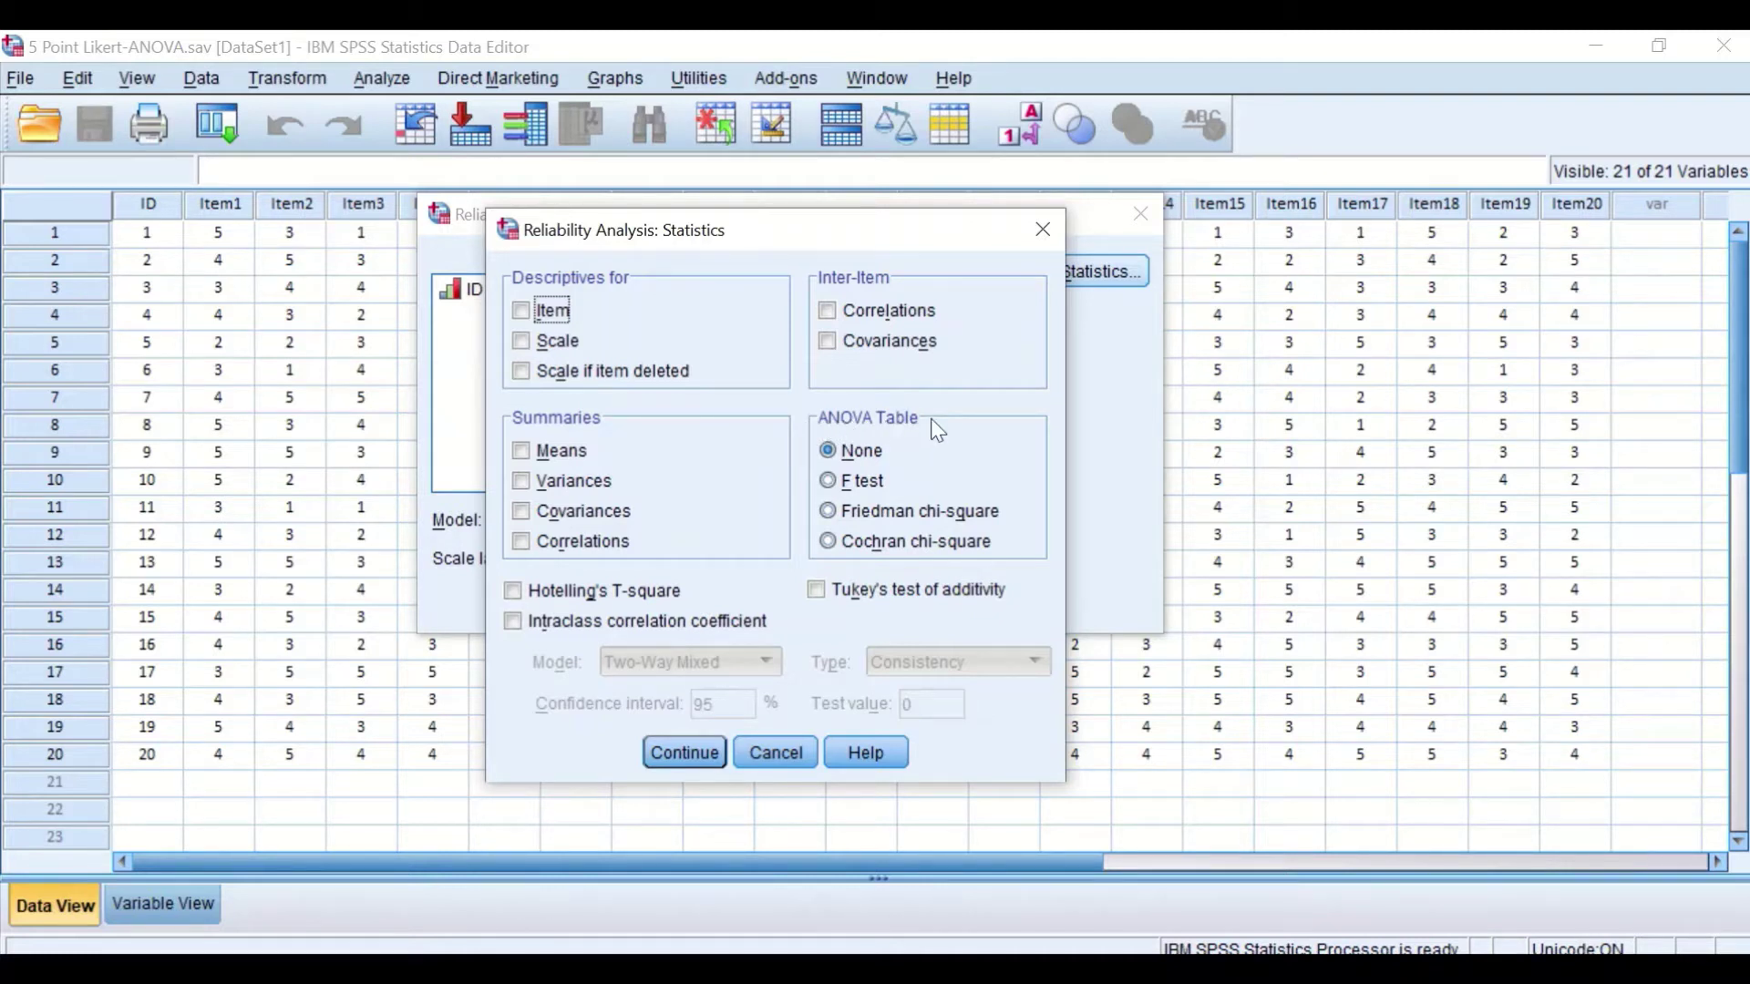
{"action": "left_click", "coordinate": [828, 481]}
{"action": "left_click", "coordinate": [676, 755]}
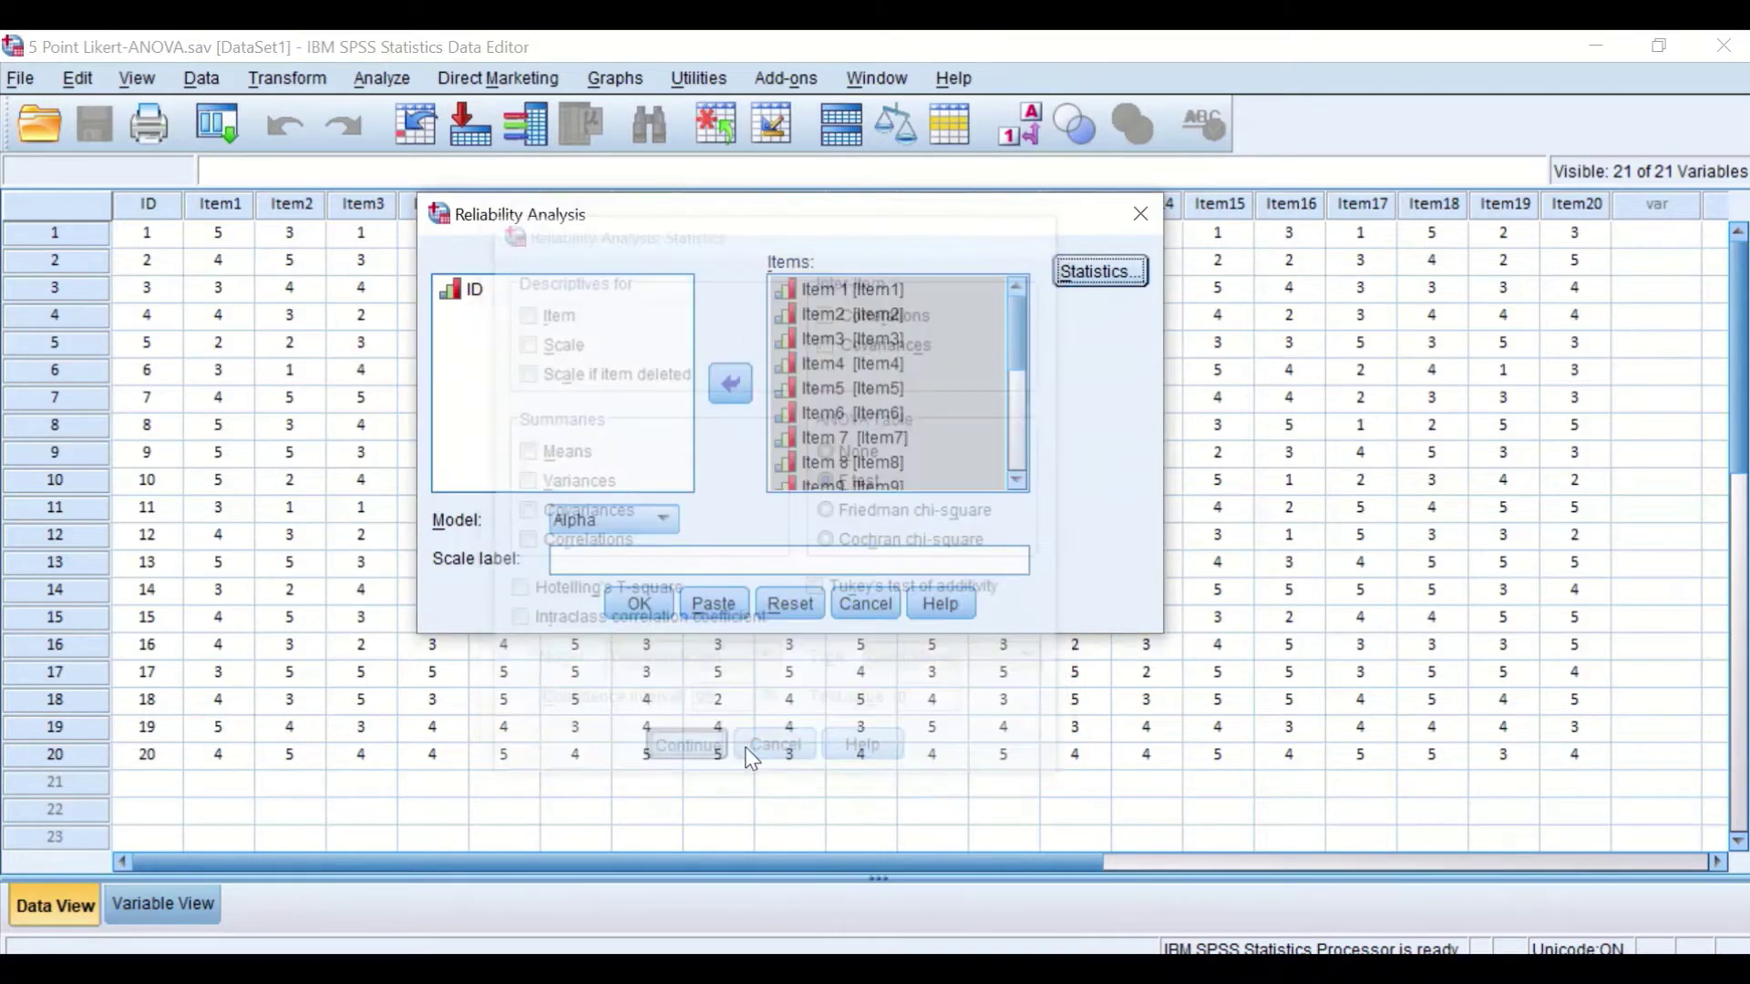
{"action": "left_click", "coordinate": [638, 603]}
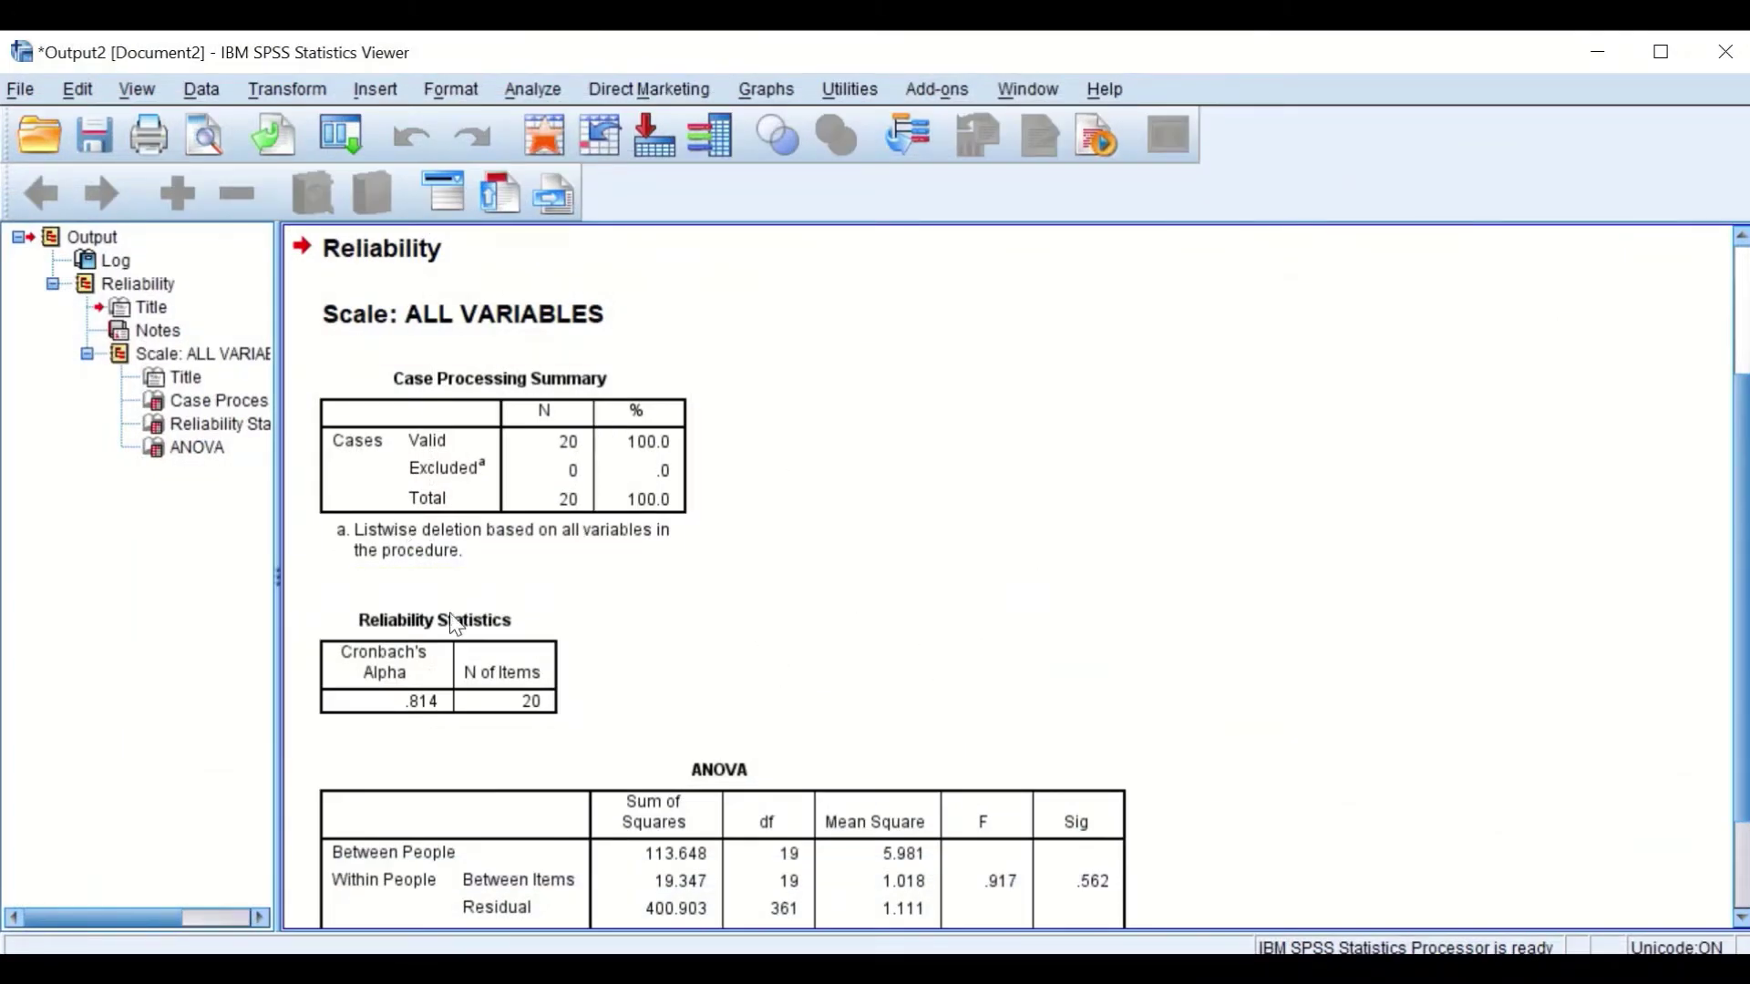
{"action": "scroll", "coordinate": [891, 610], "scroll_direction": "down", "scroll_amount": 3}
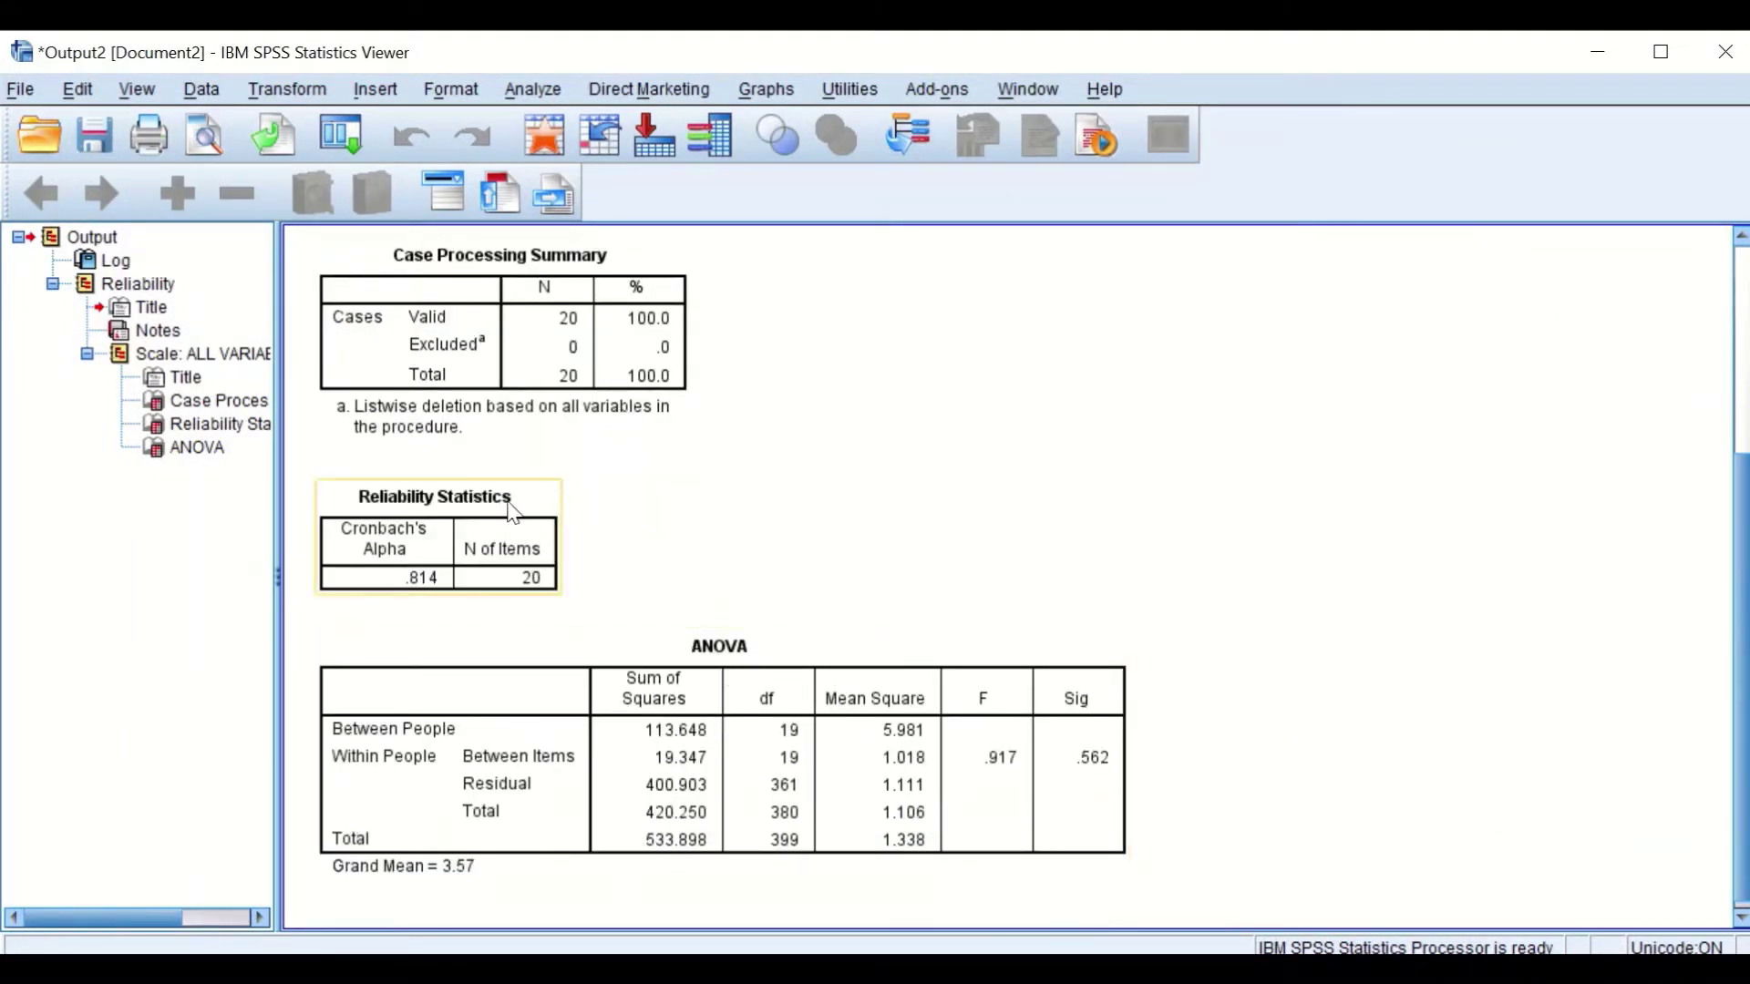
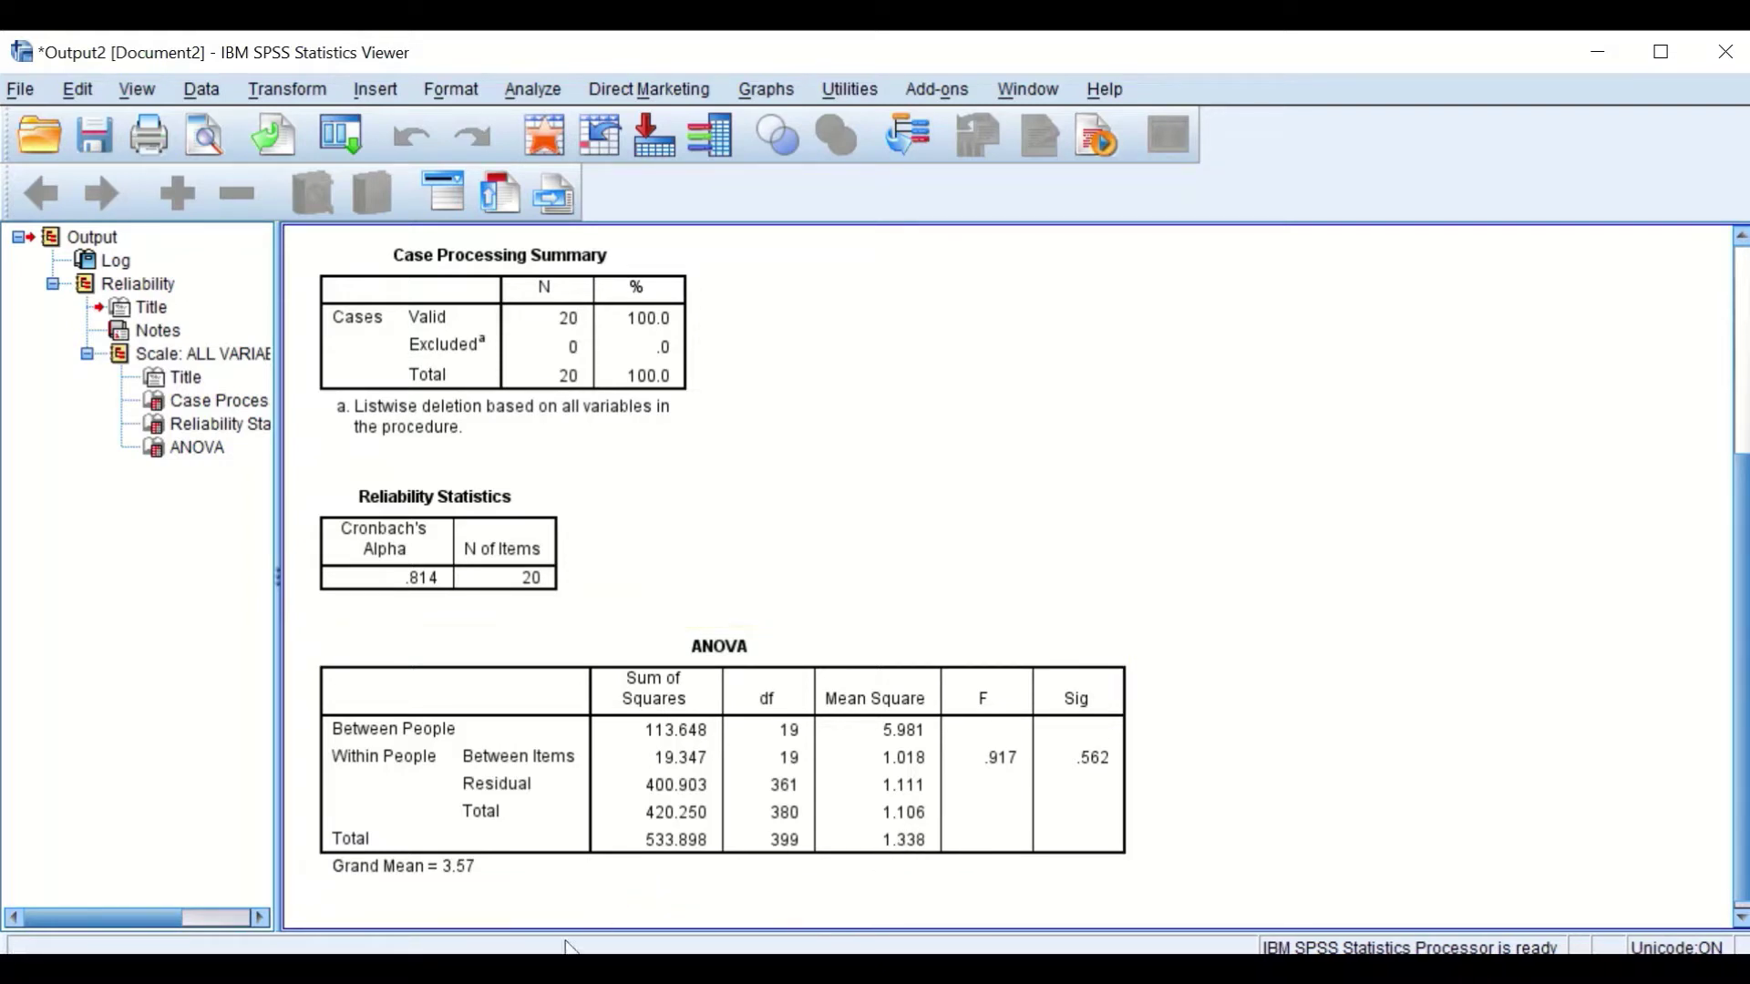
Launch the Windows Calculator next to the SPSS output.
{"action": "key", "text": "super"}
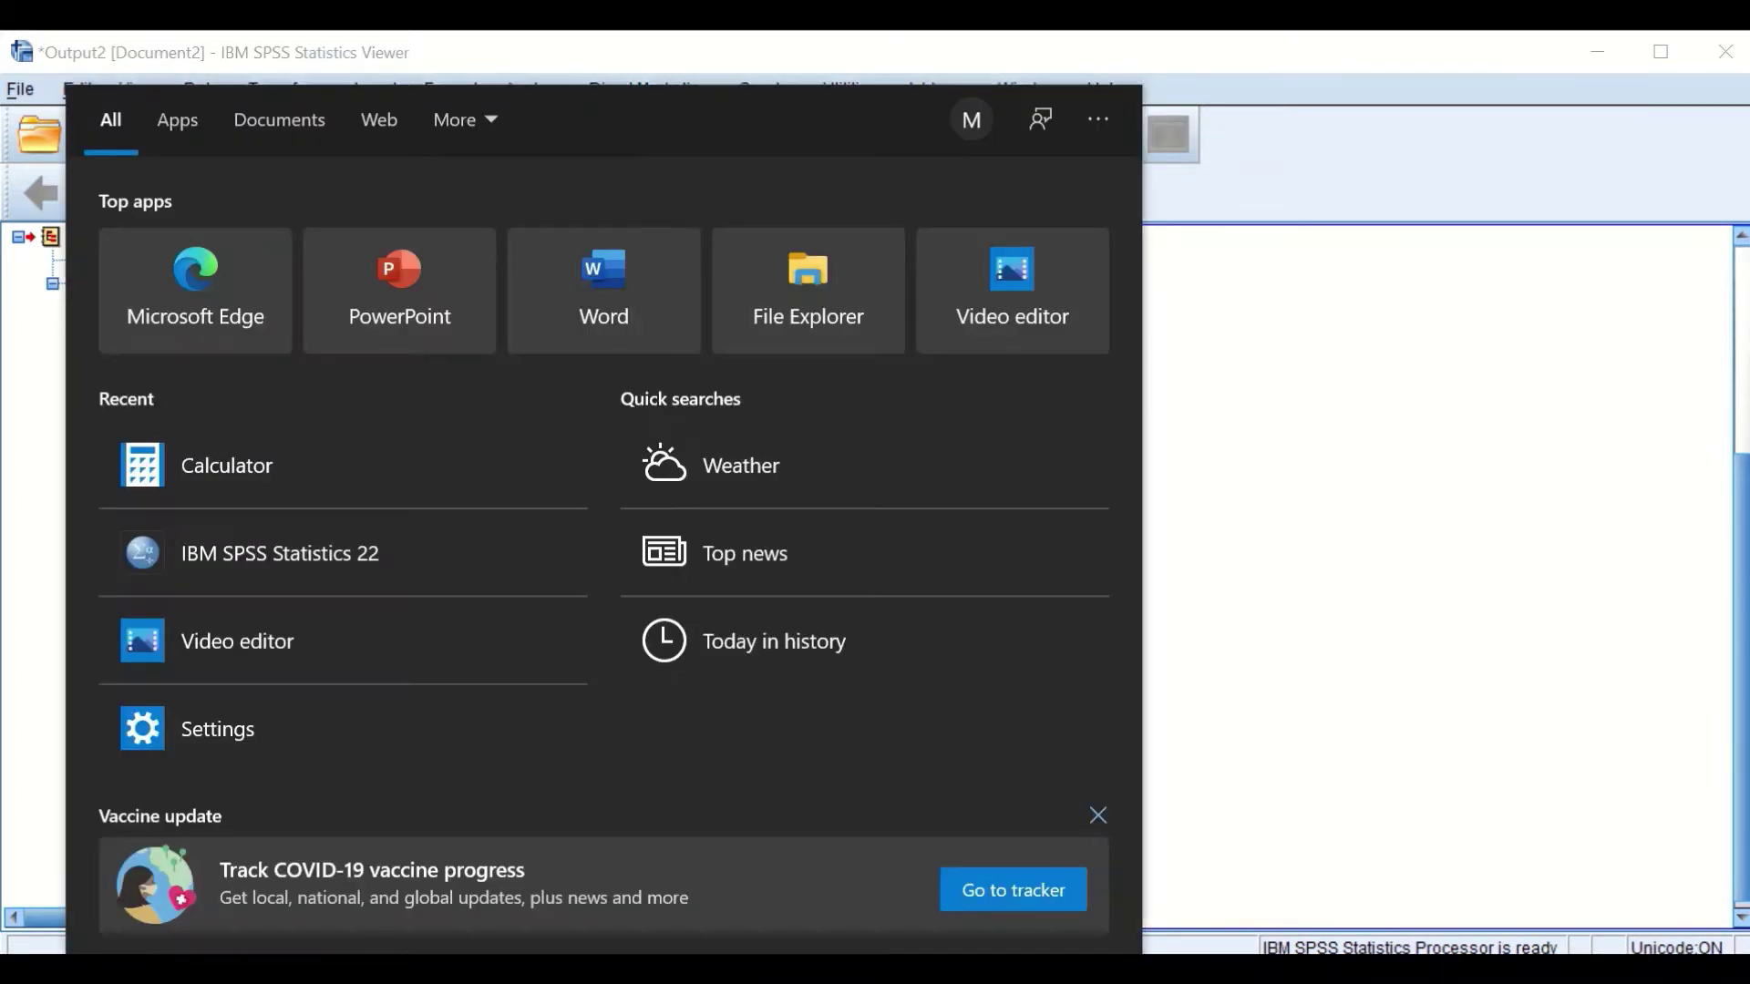
{"action": "type", "text": "c"}
{"action": "left_click", "coordinate": [791, 323]}
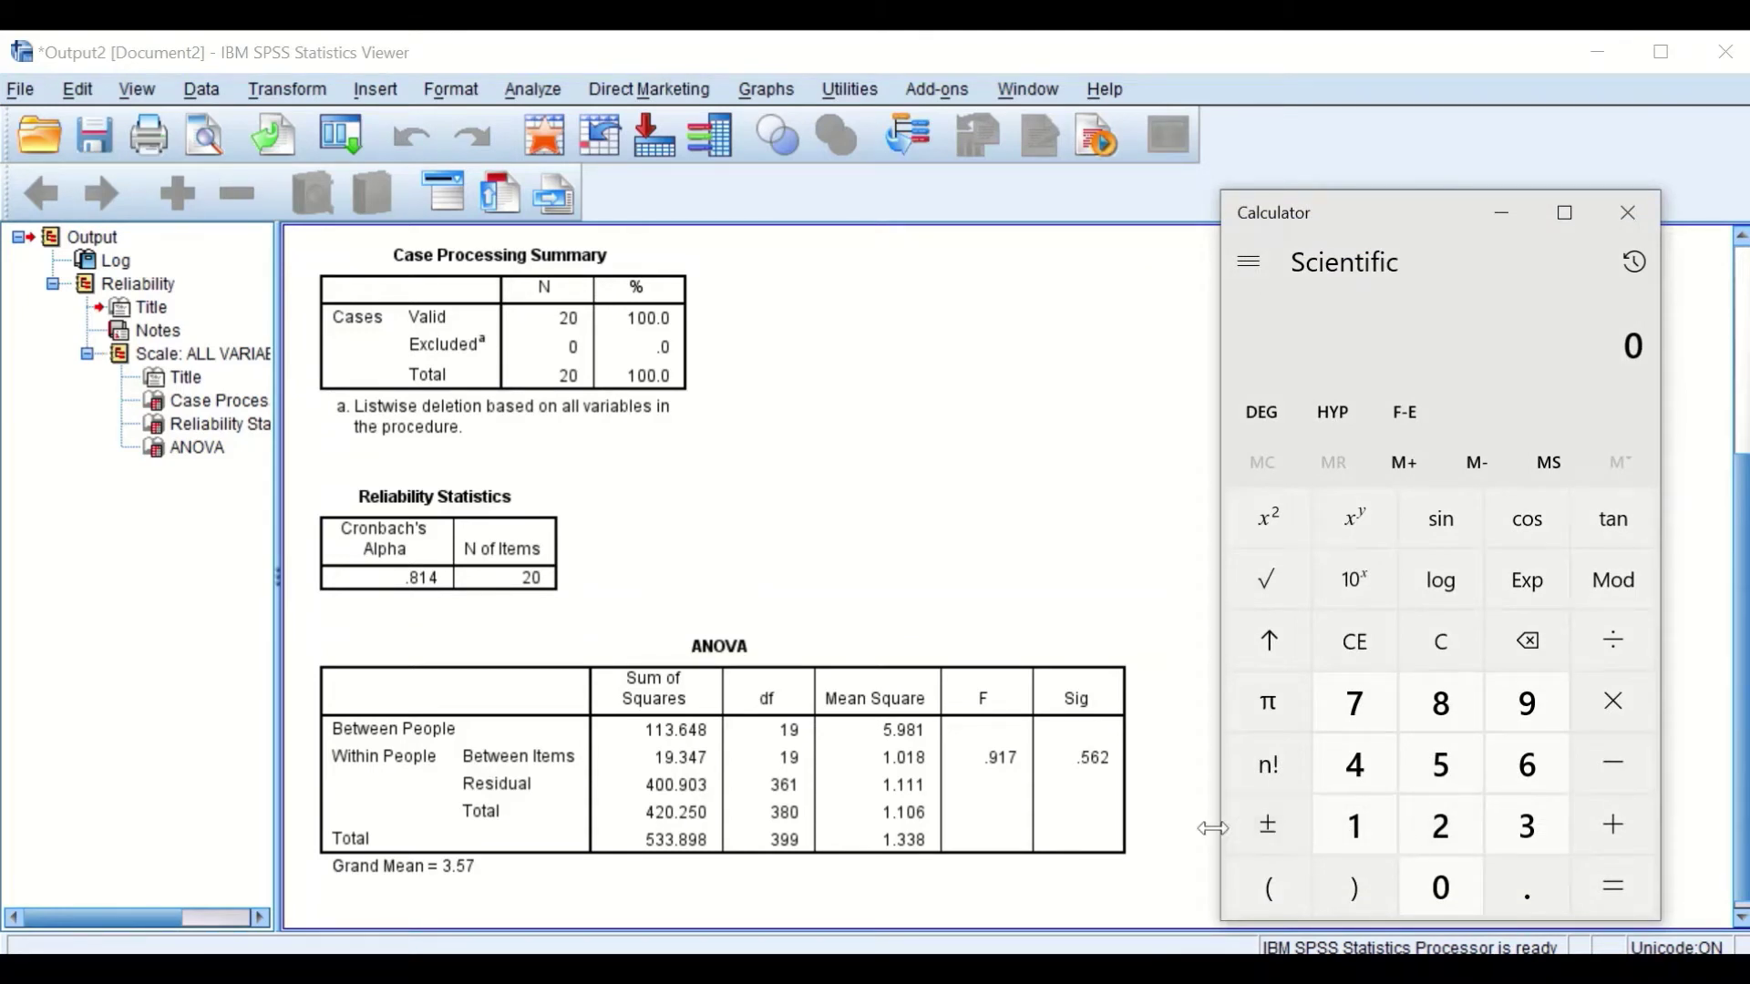
Calculate Cronbach's alpha from the residual and between-people mean squares as 1 - 1.111 ÷ 5.981.
{"action": "left_click", "coordinate": [1355, 827]}
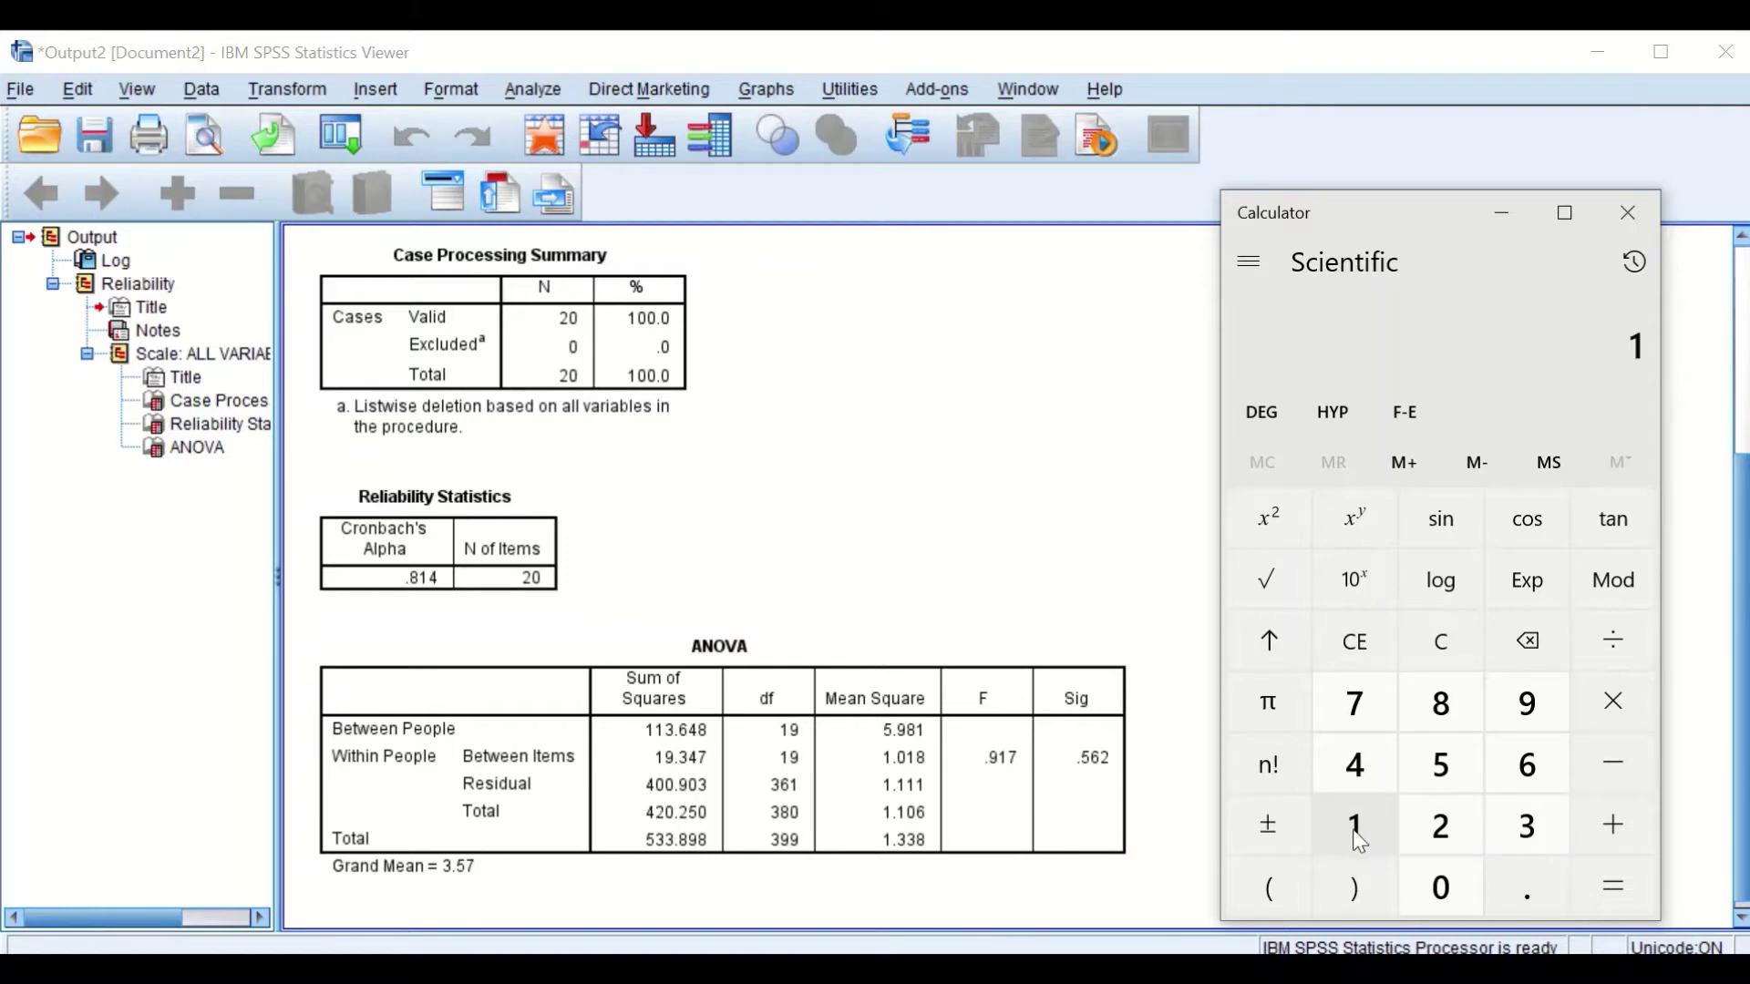
{"action": "left_click", "coordinate": [1610, 782]}
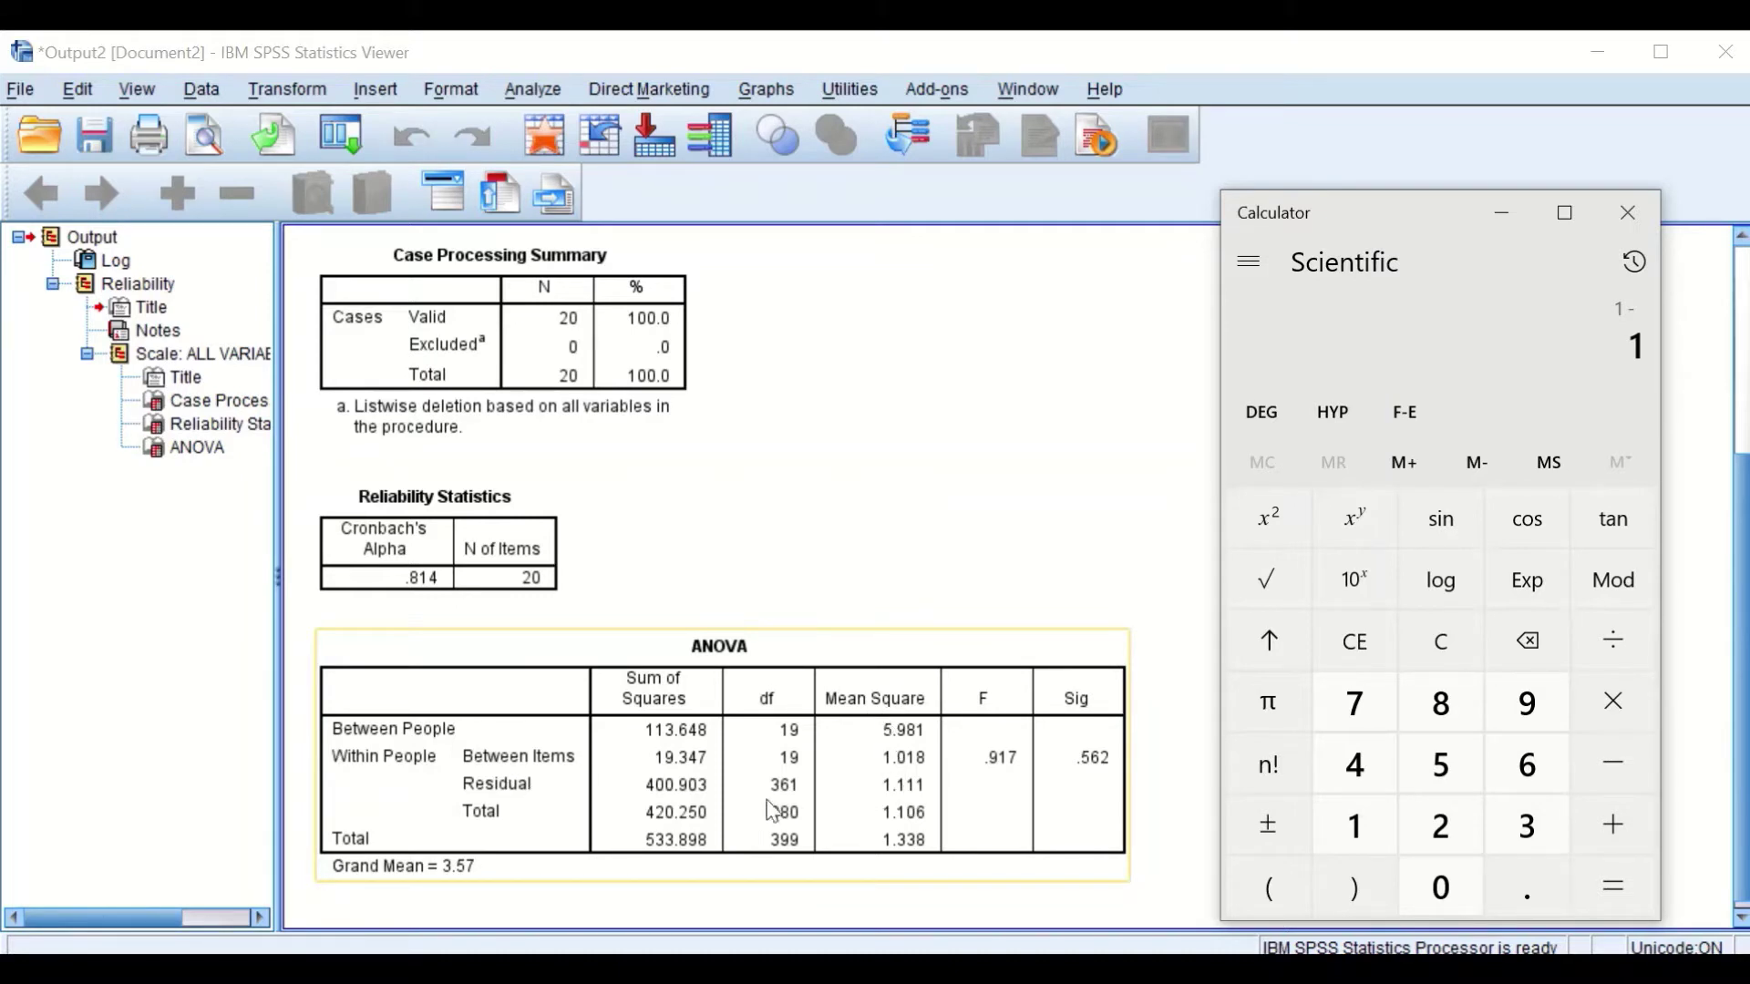
{"action": "left_click", "coordinate": [1526, 886]}
{"action": "left_click", "coordinate": [1360, 846]}
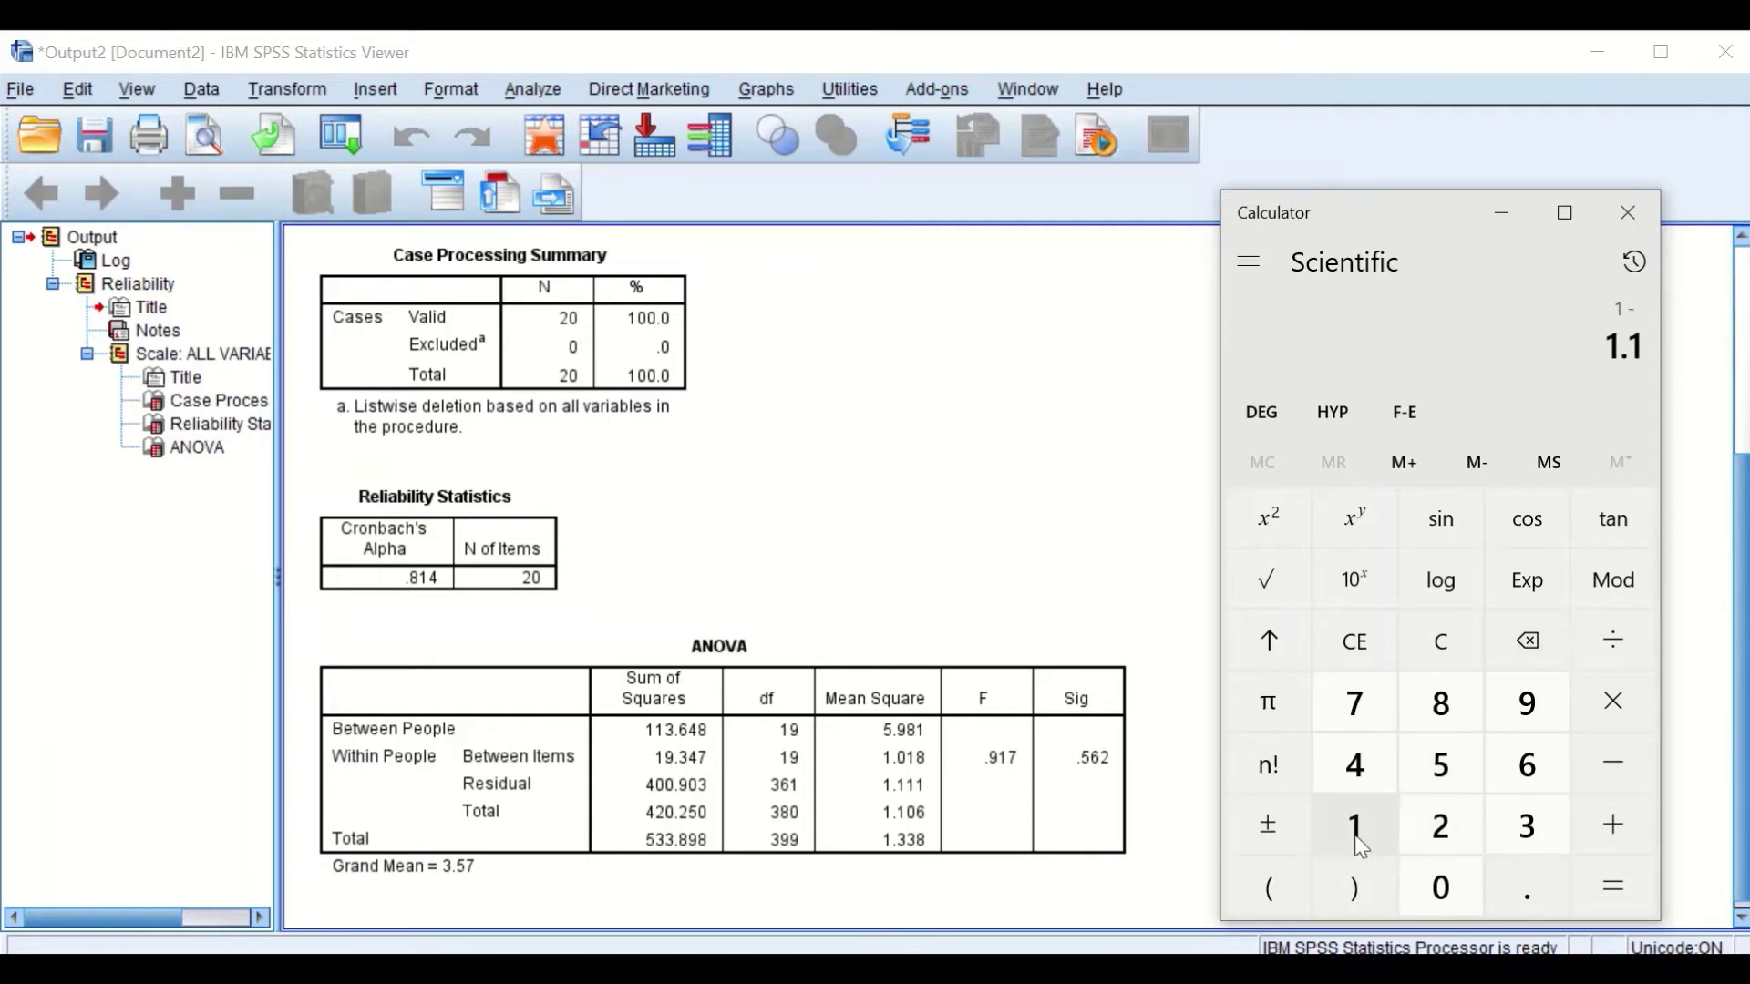
{"action": "left_click", "coordinate": [1360, 843]}
{"action": "left_click", "coordinate": [1359, 837]}
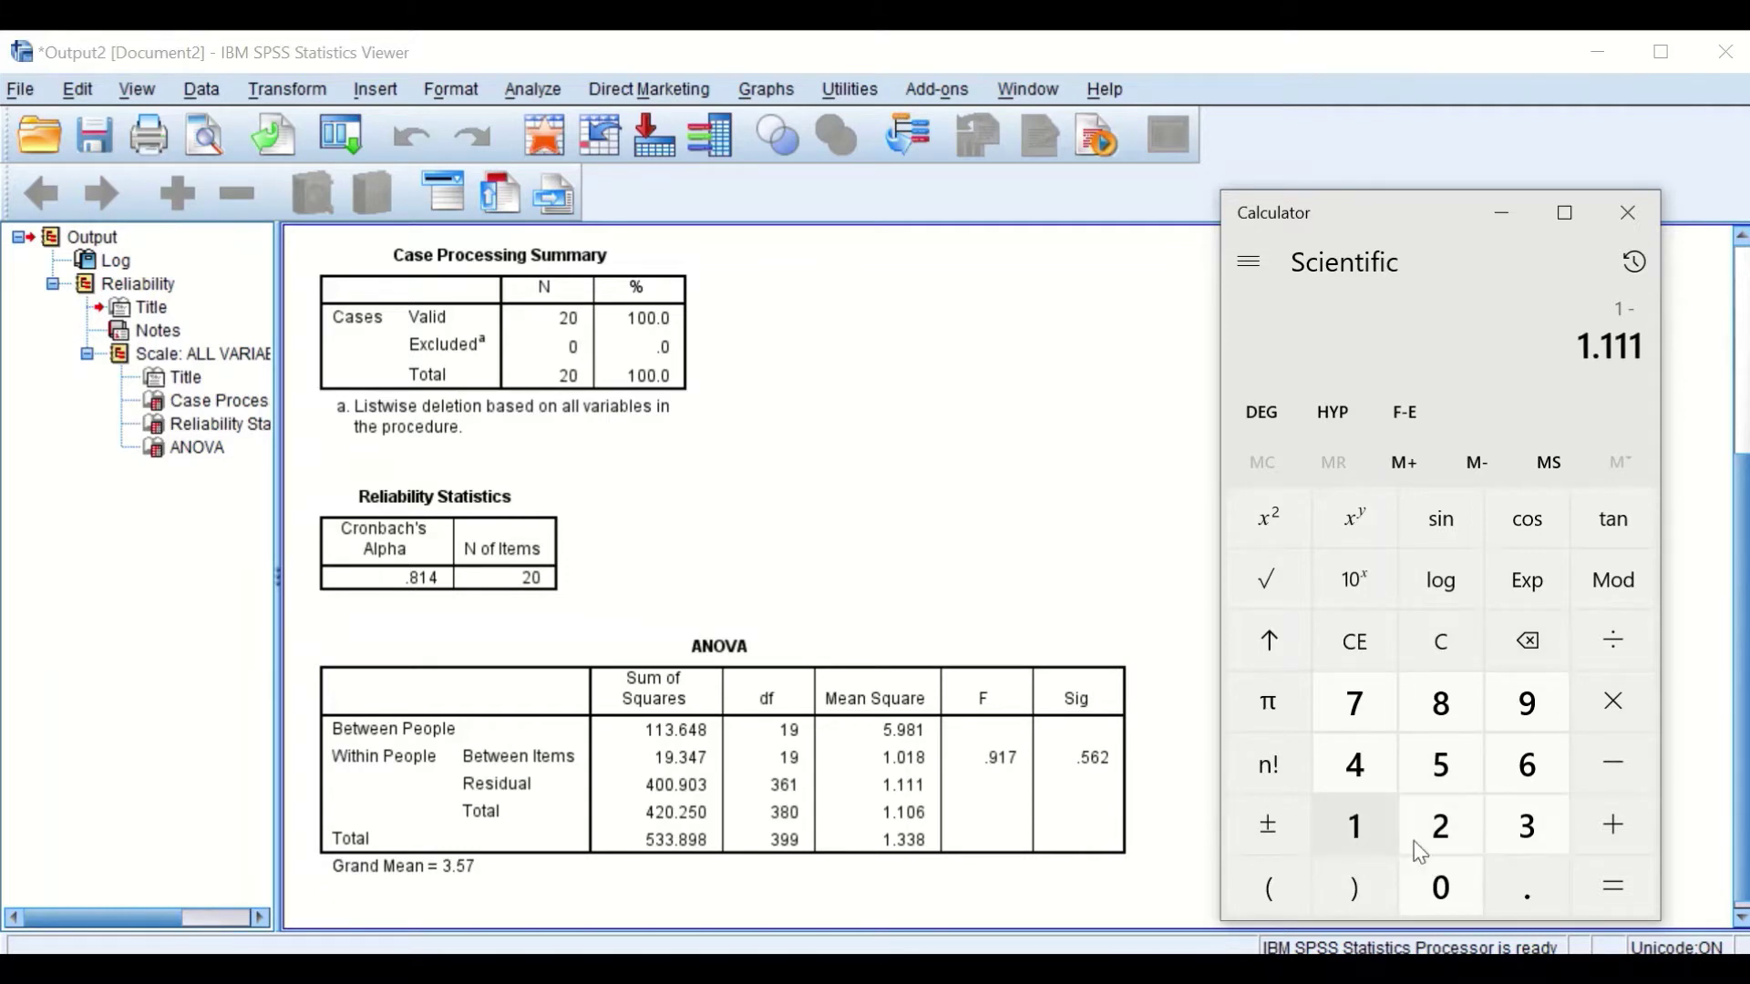
{"action": "left_click", "coordinate": [1614, 641]}
{"action": "left_click", "coordinate": [870, 811]}
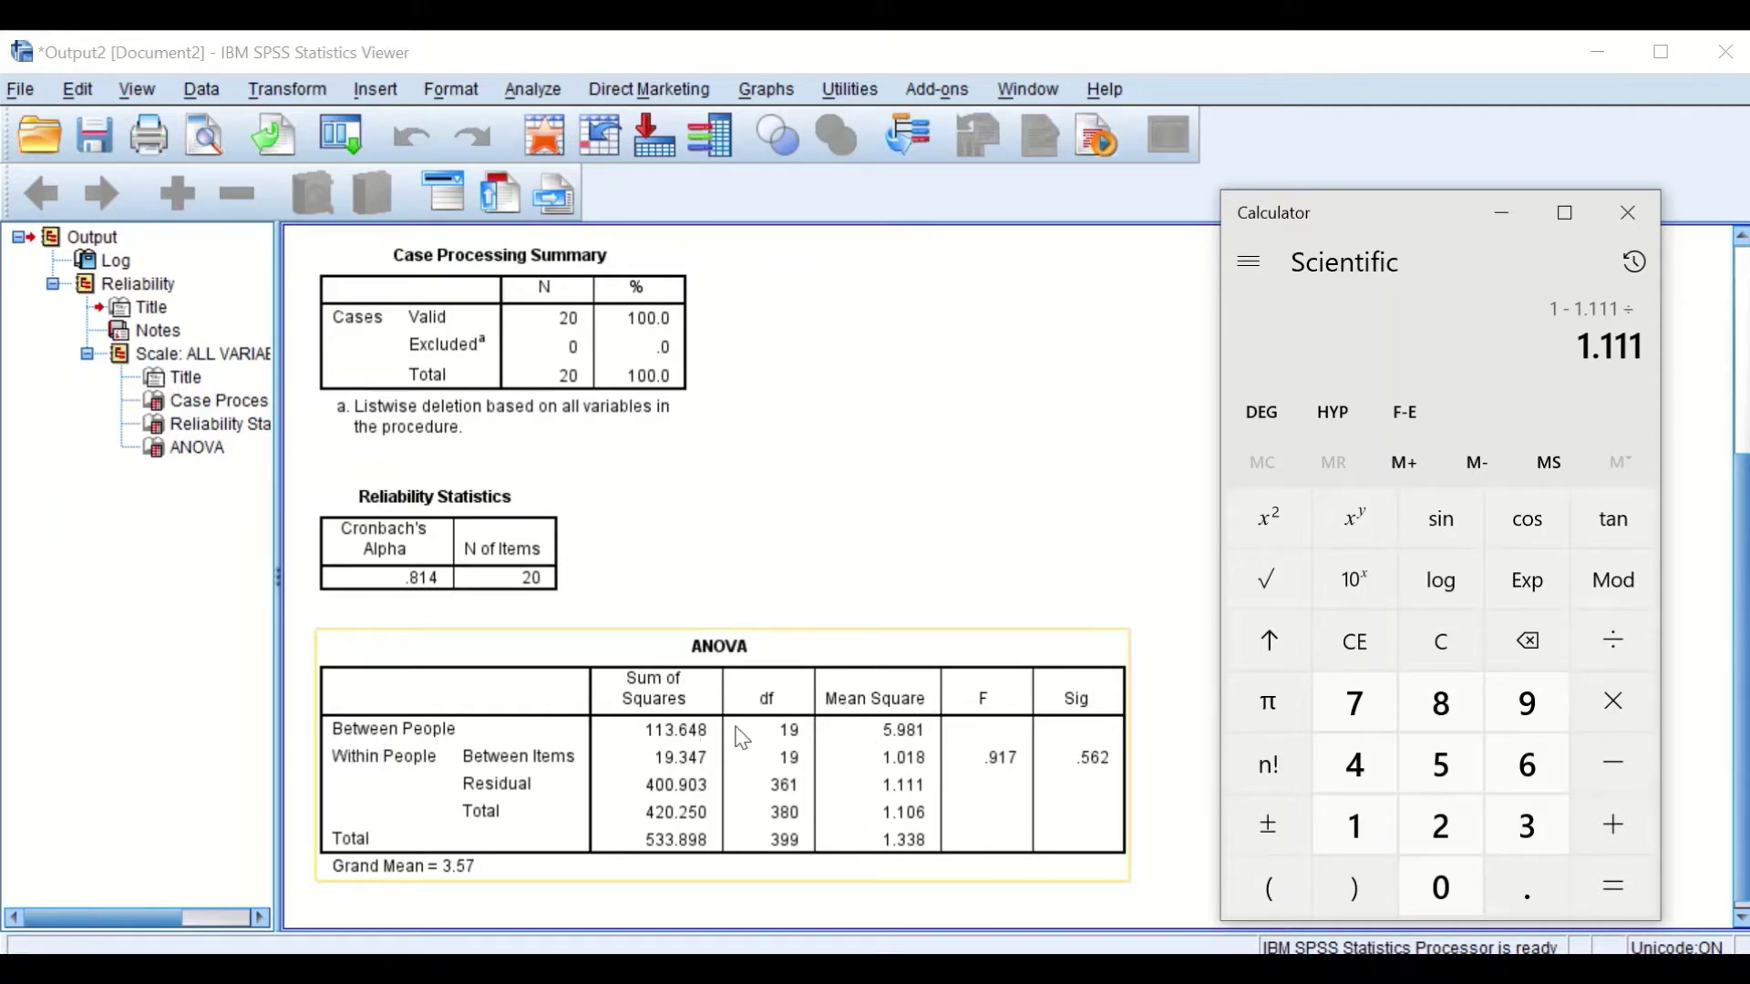
{"action": "left_click", "coordinate": [1176, 793]}
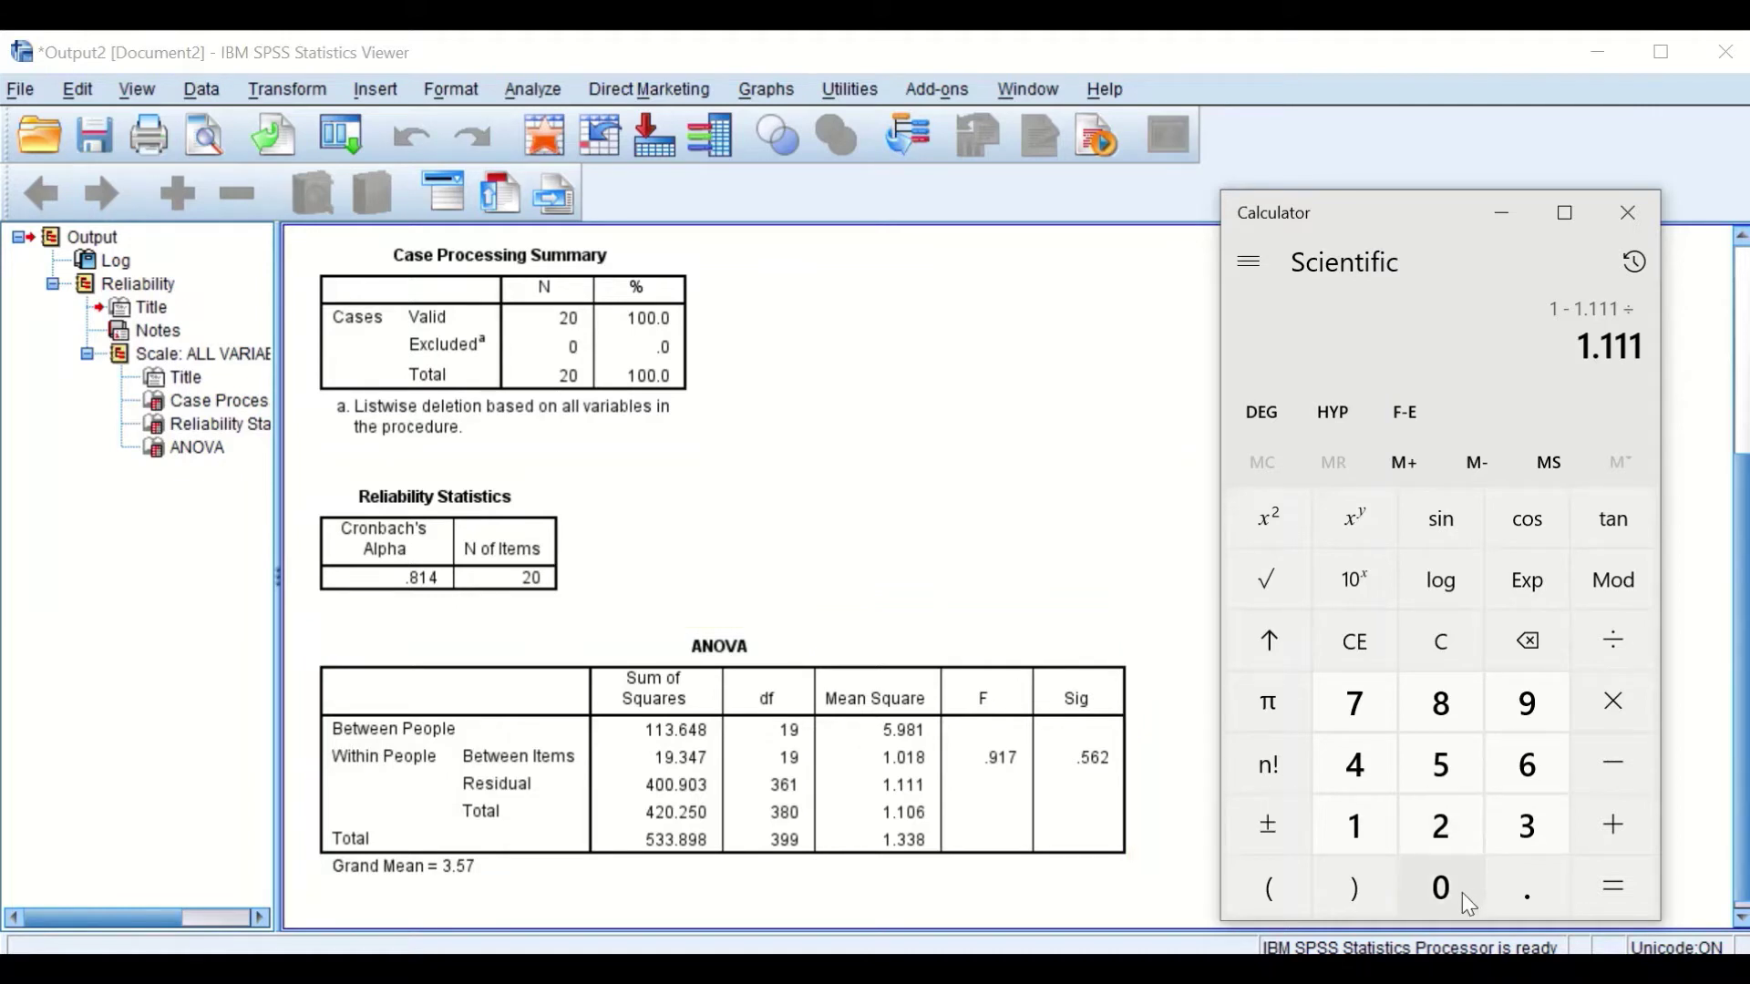
{"action": "left_click", "coordinate": [1444, 773]}
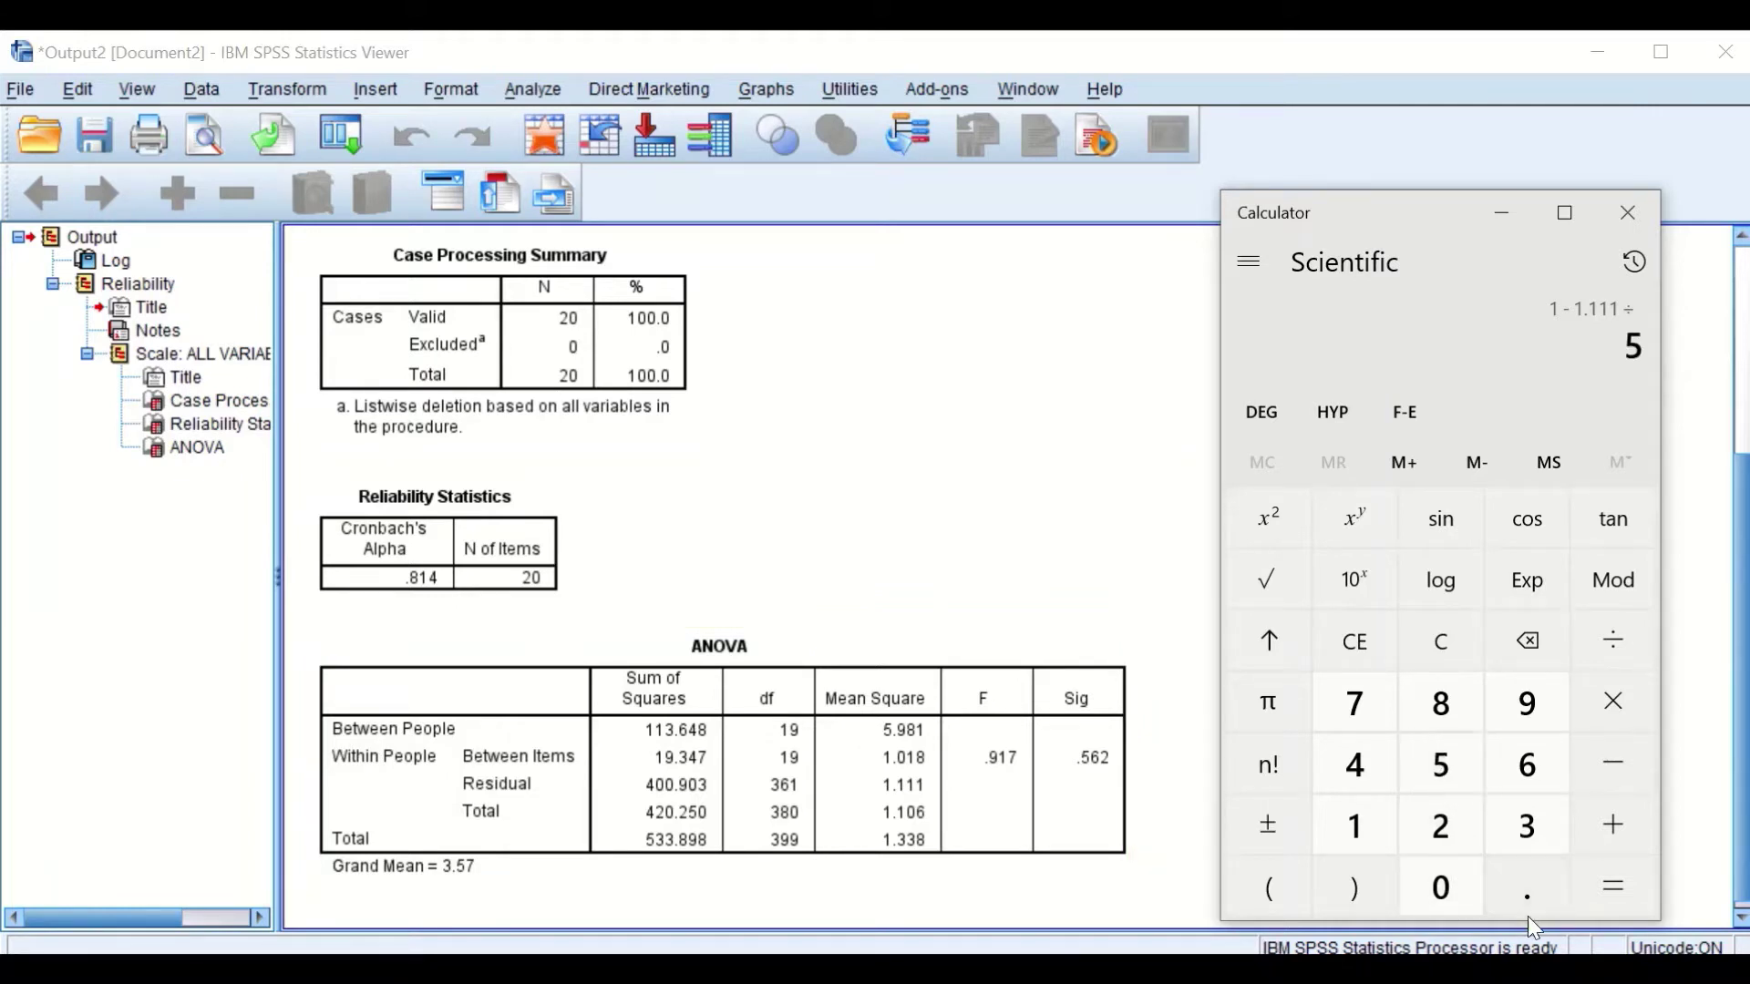
{"action": "left_click", "coordinate": [1530, 896]}
{"action": "left_click", "coordinate": [1533, 713]}
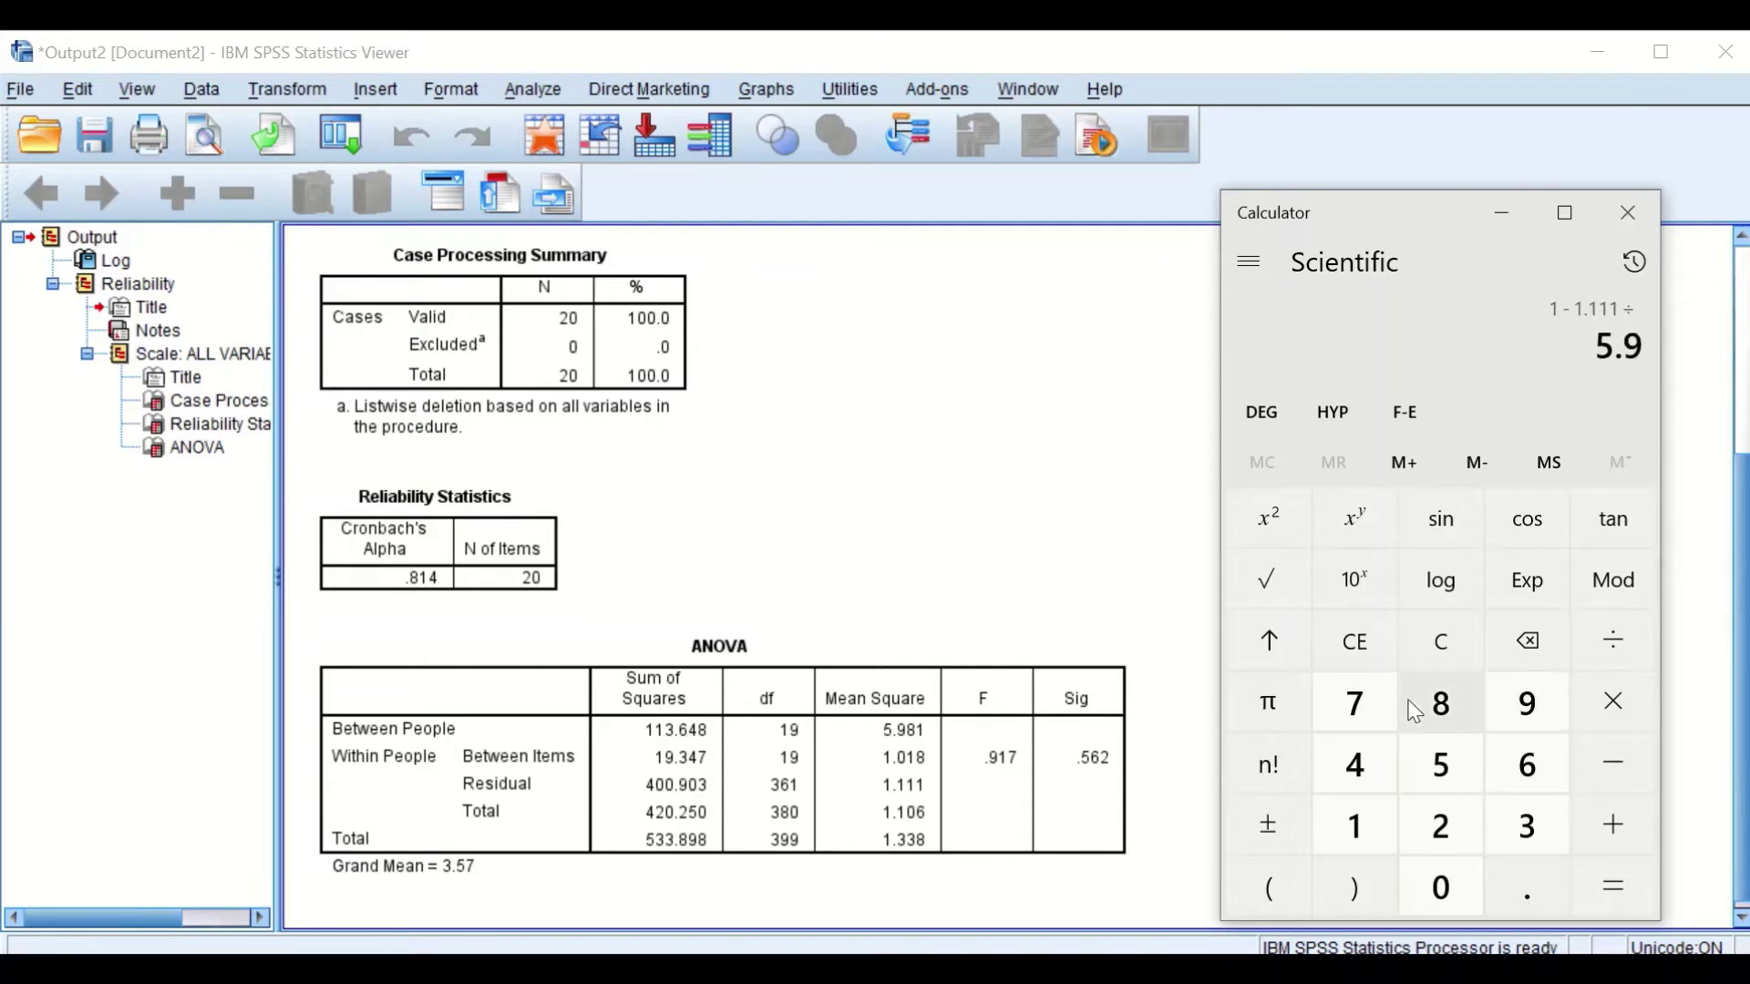
{"action": "left_click", "coordinate": [1438, 709]}
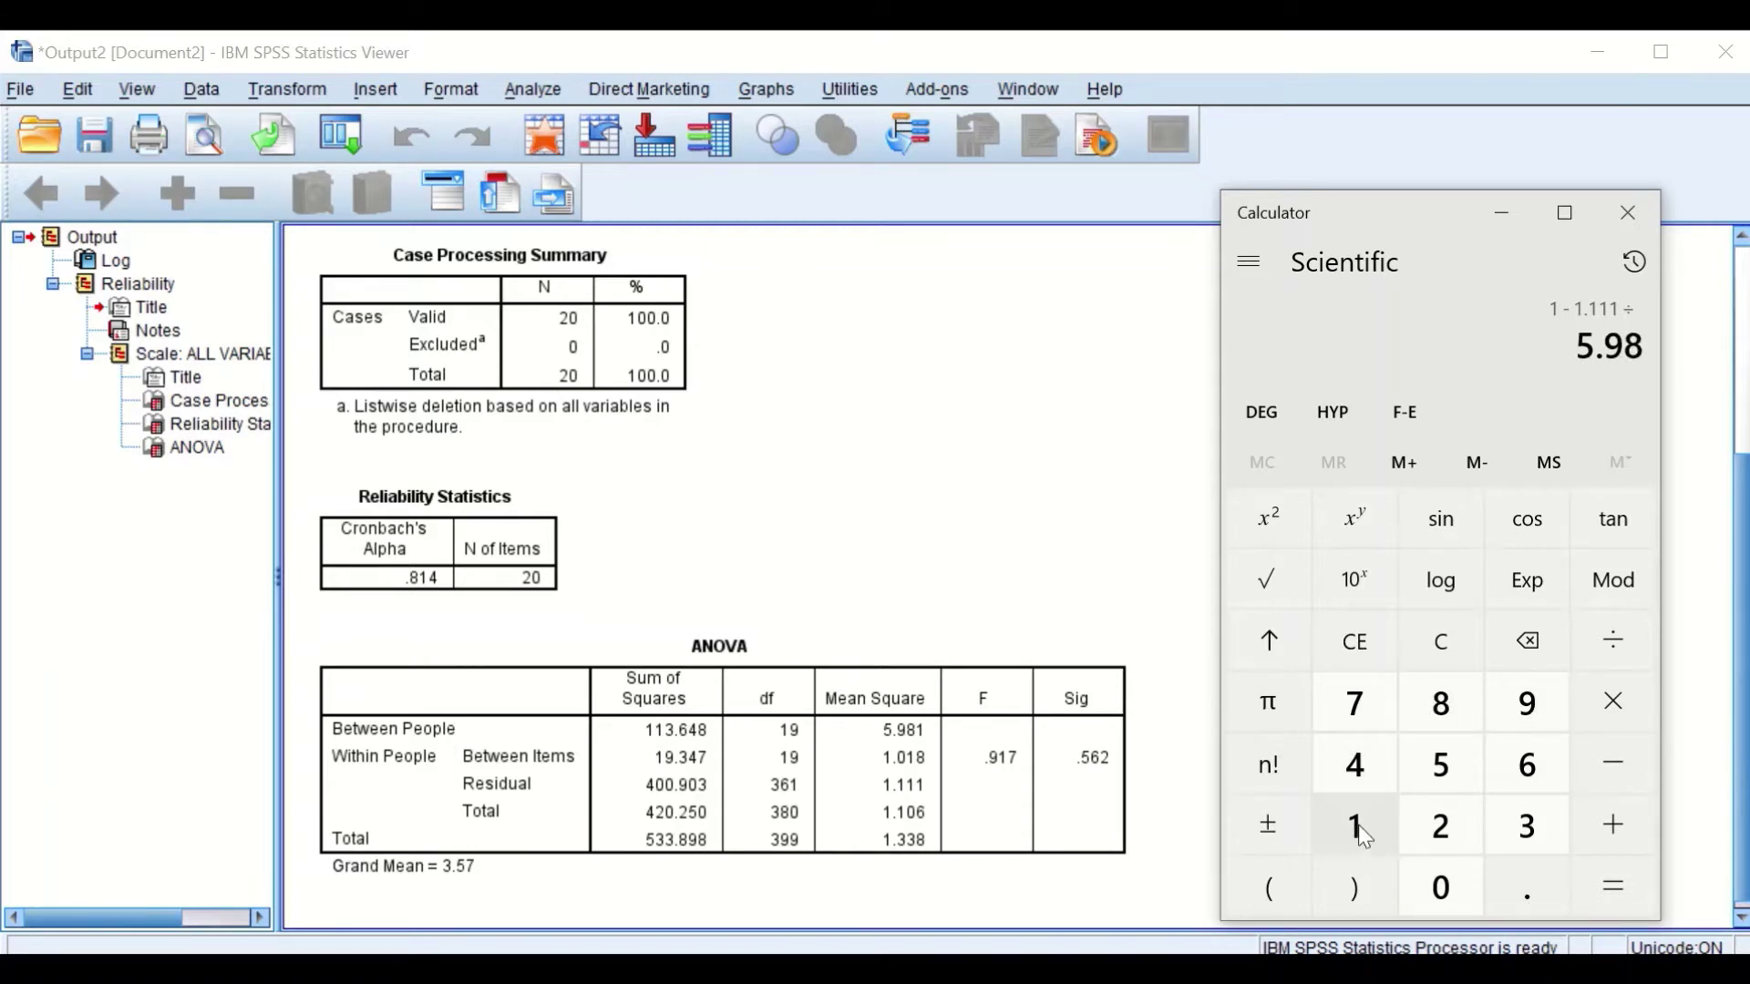
{"action": "left_click", "coordinate": [1345, 831]}
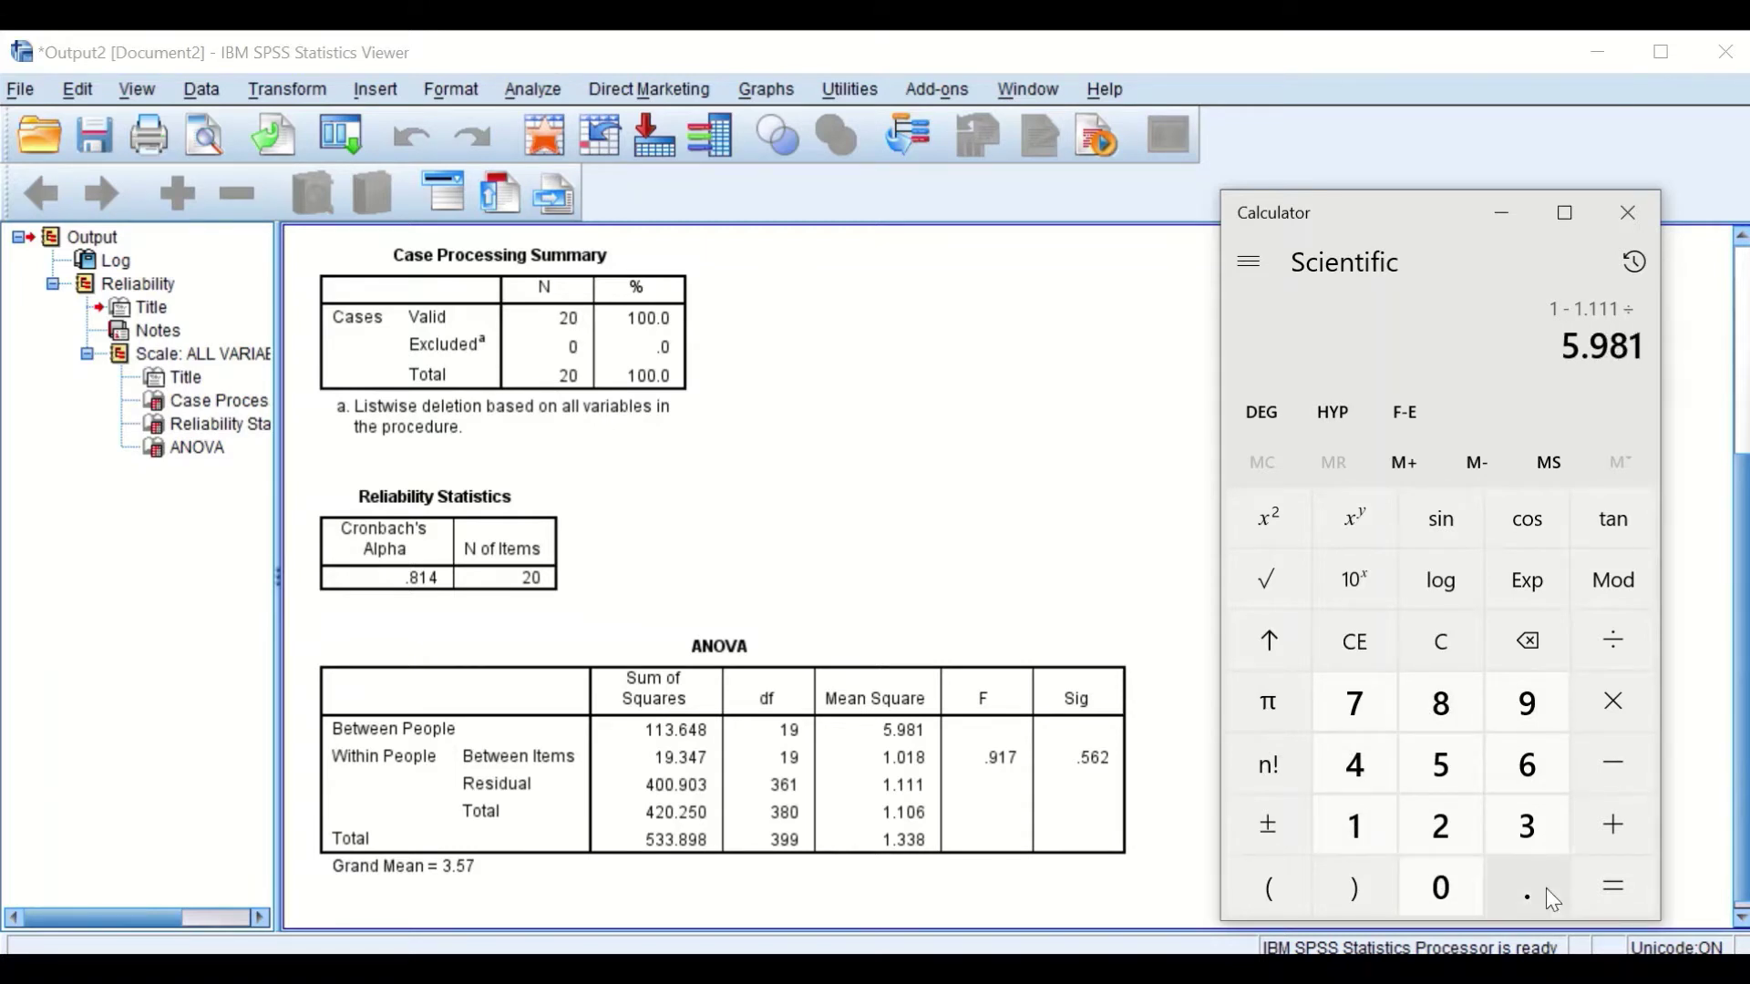
{"action": "left_click", "coordinate": [1623, 905]}
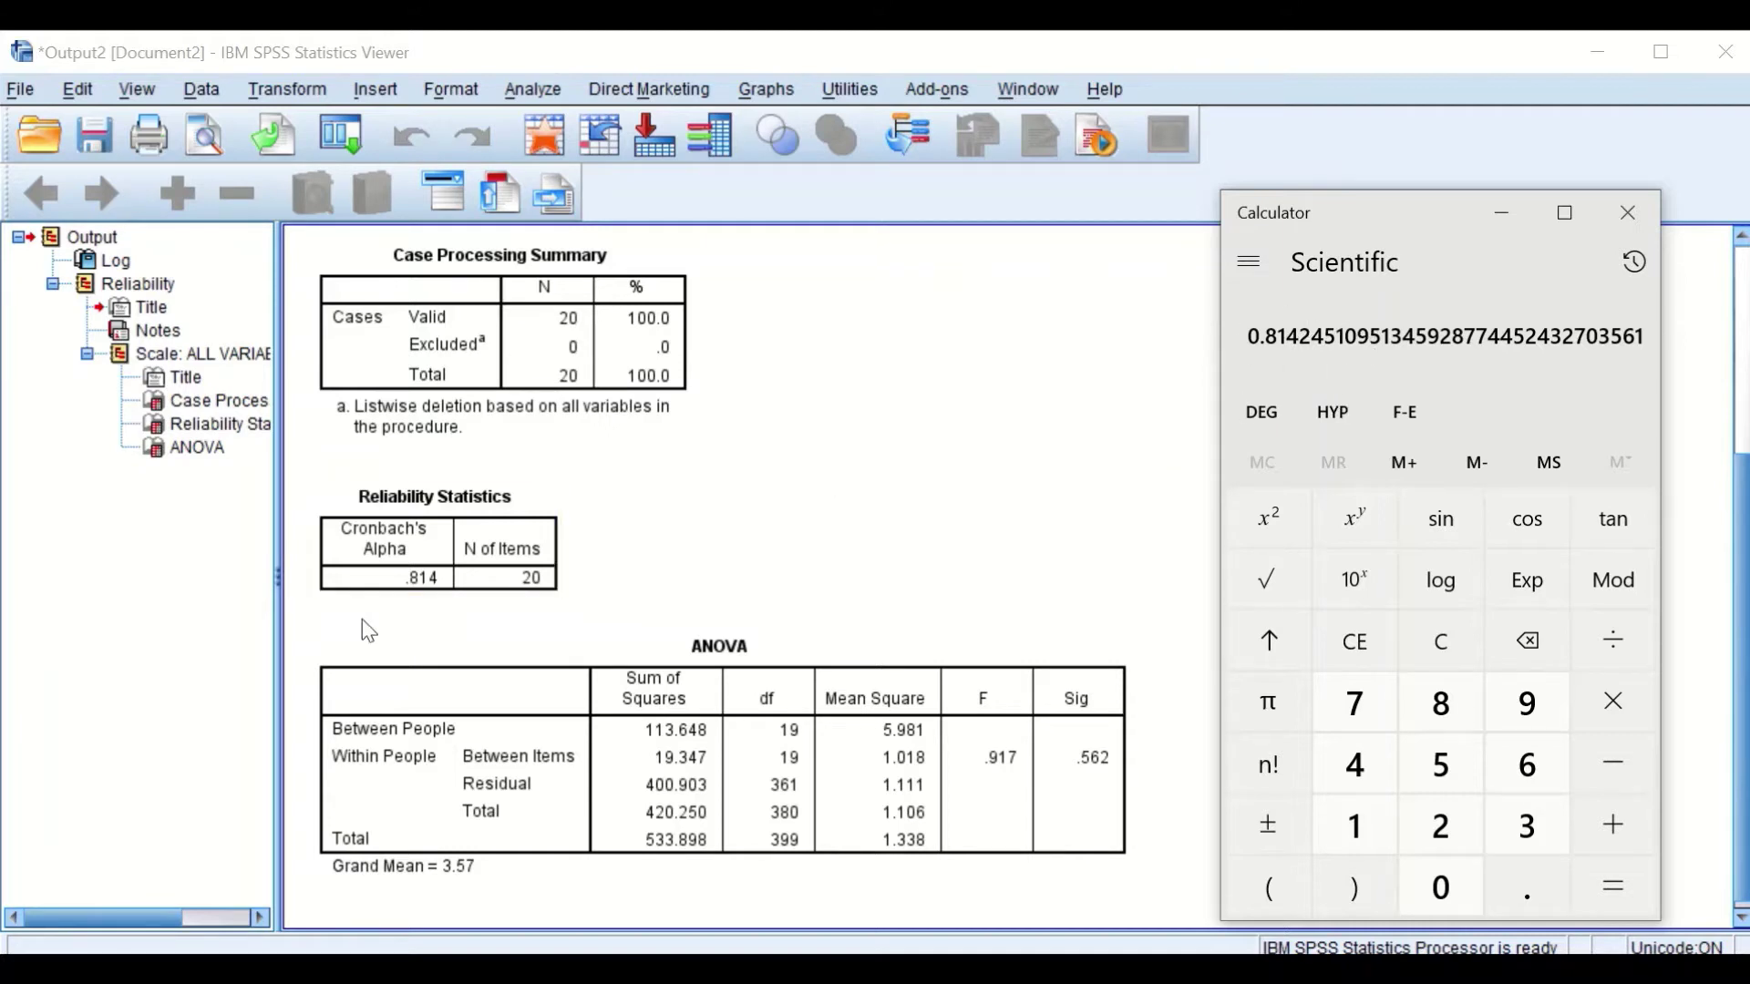
Check the Cronbach's Alpha output, and switch to PowerPoint to compare it with the reliability interpretation table.
{"action": "left_click", "coordinate": [419, 533]}
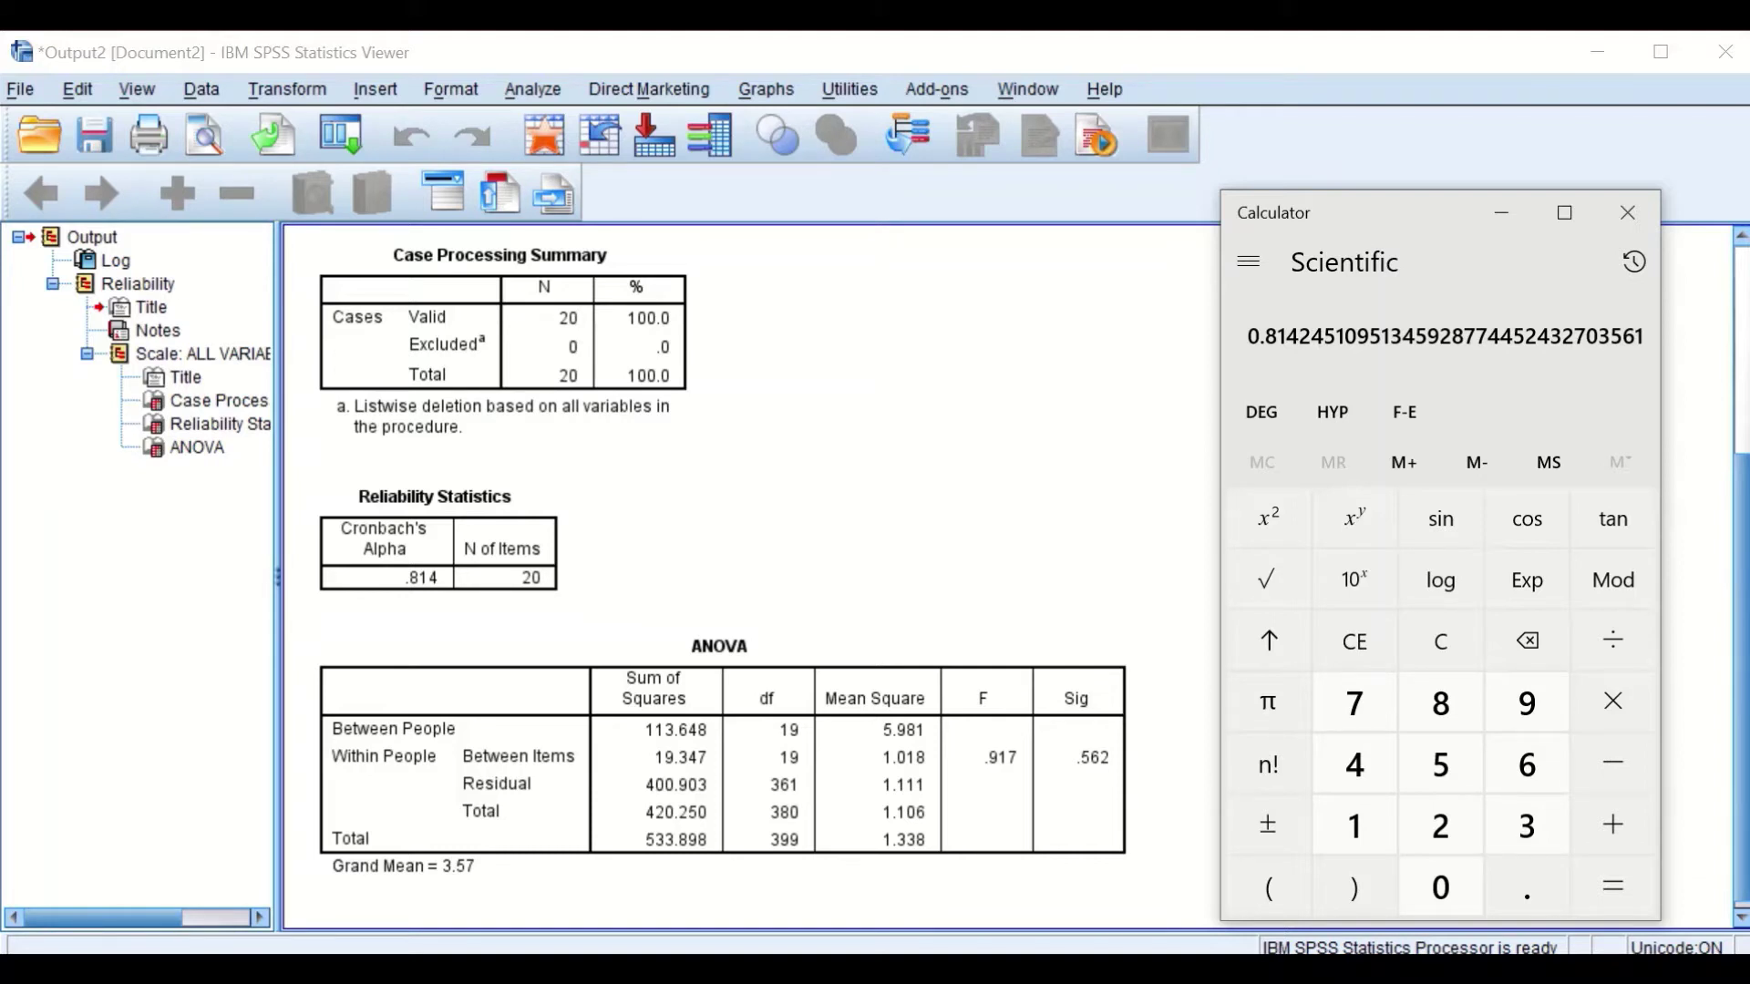
{"action": "key", "text": "alt+Tab"}
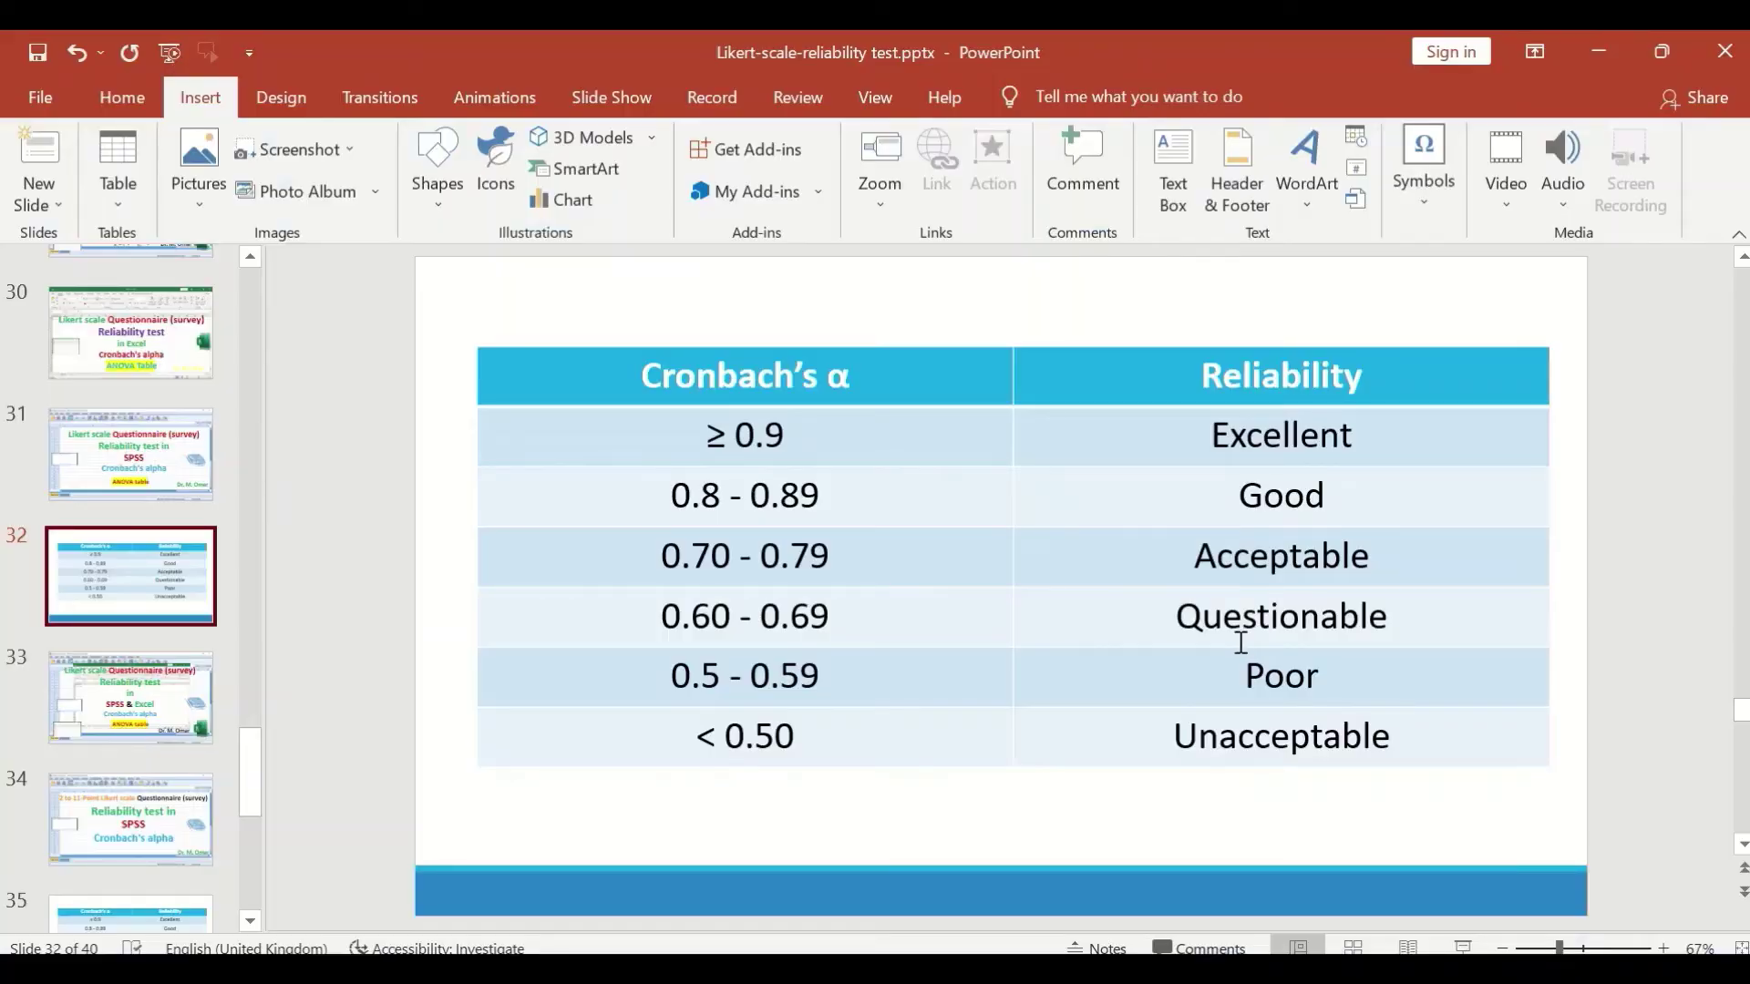
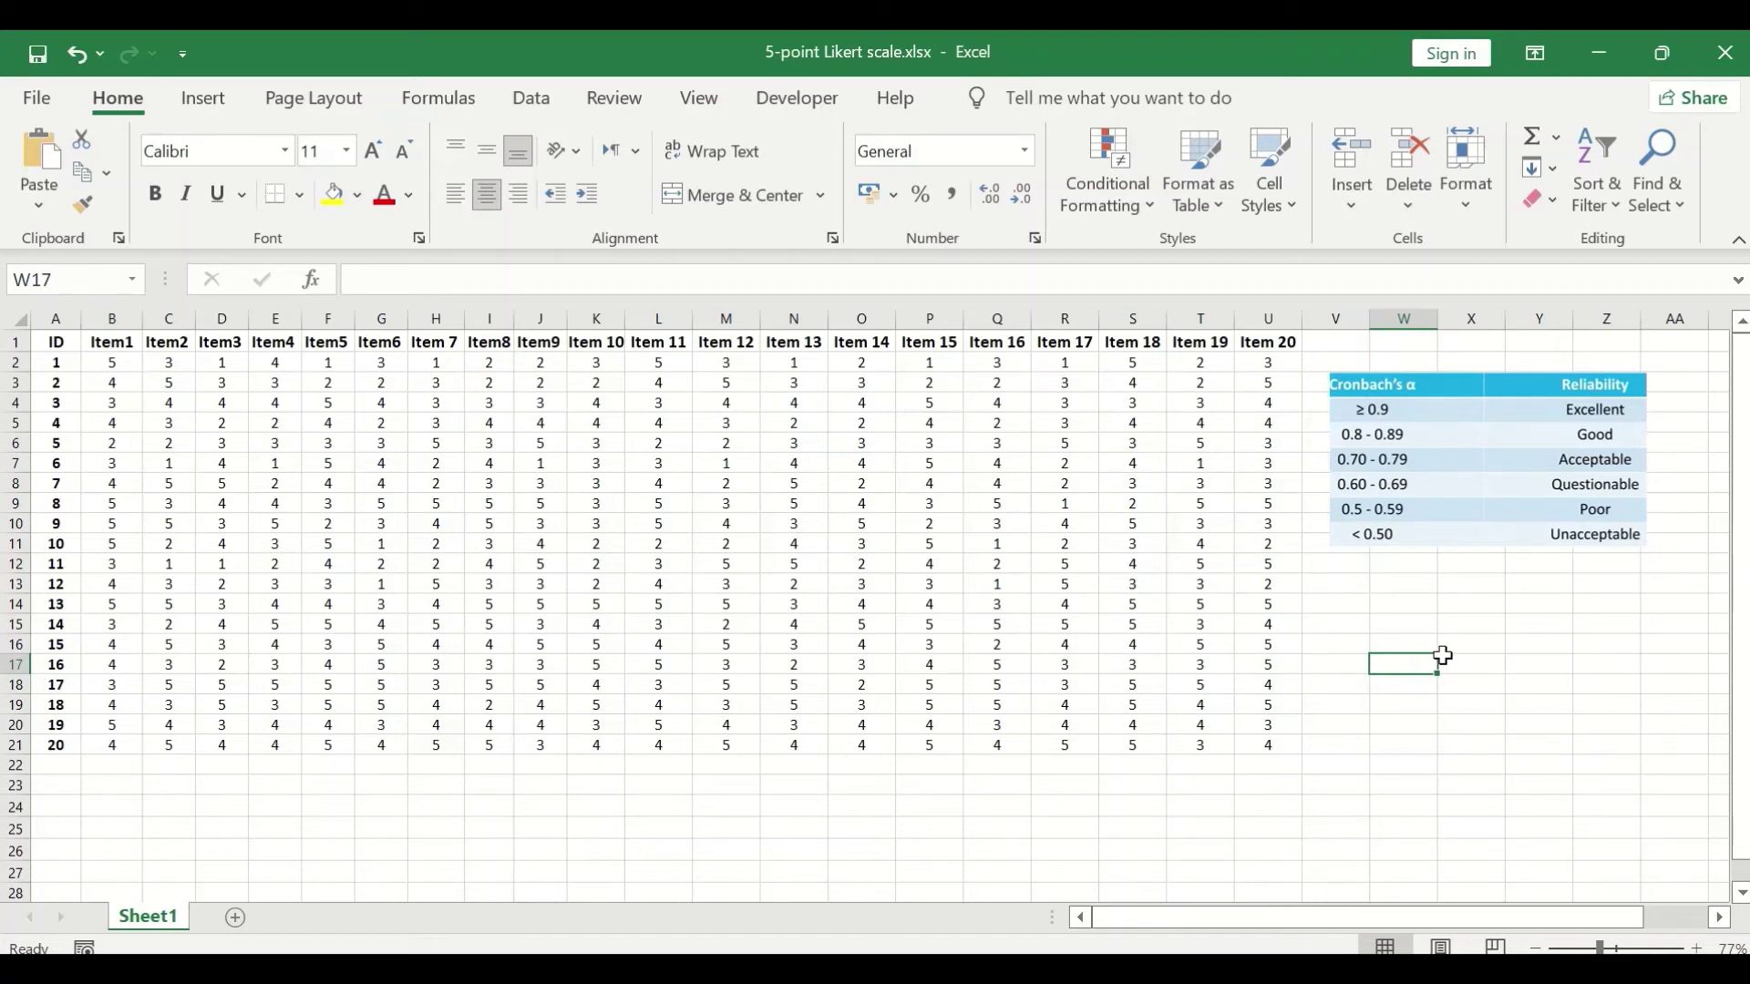
Choose Anova: Two-Factor Without Replication from the data analysis tools for the questionnaire data.
{"action": "left_click", "coordinate": [539, 100]}
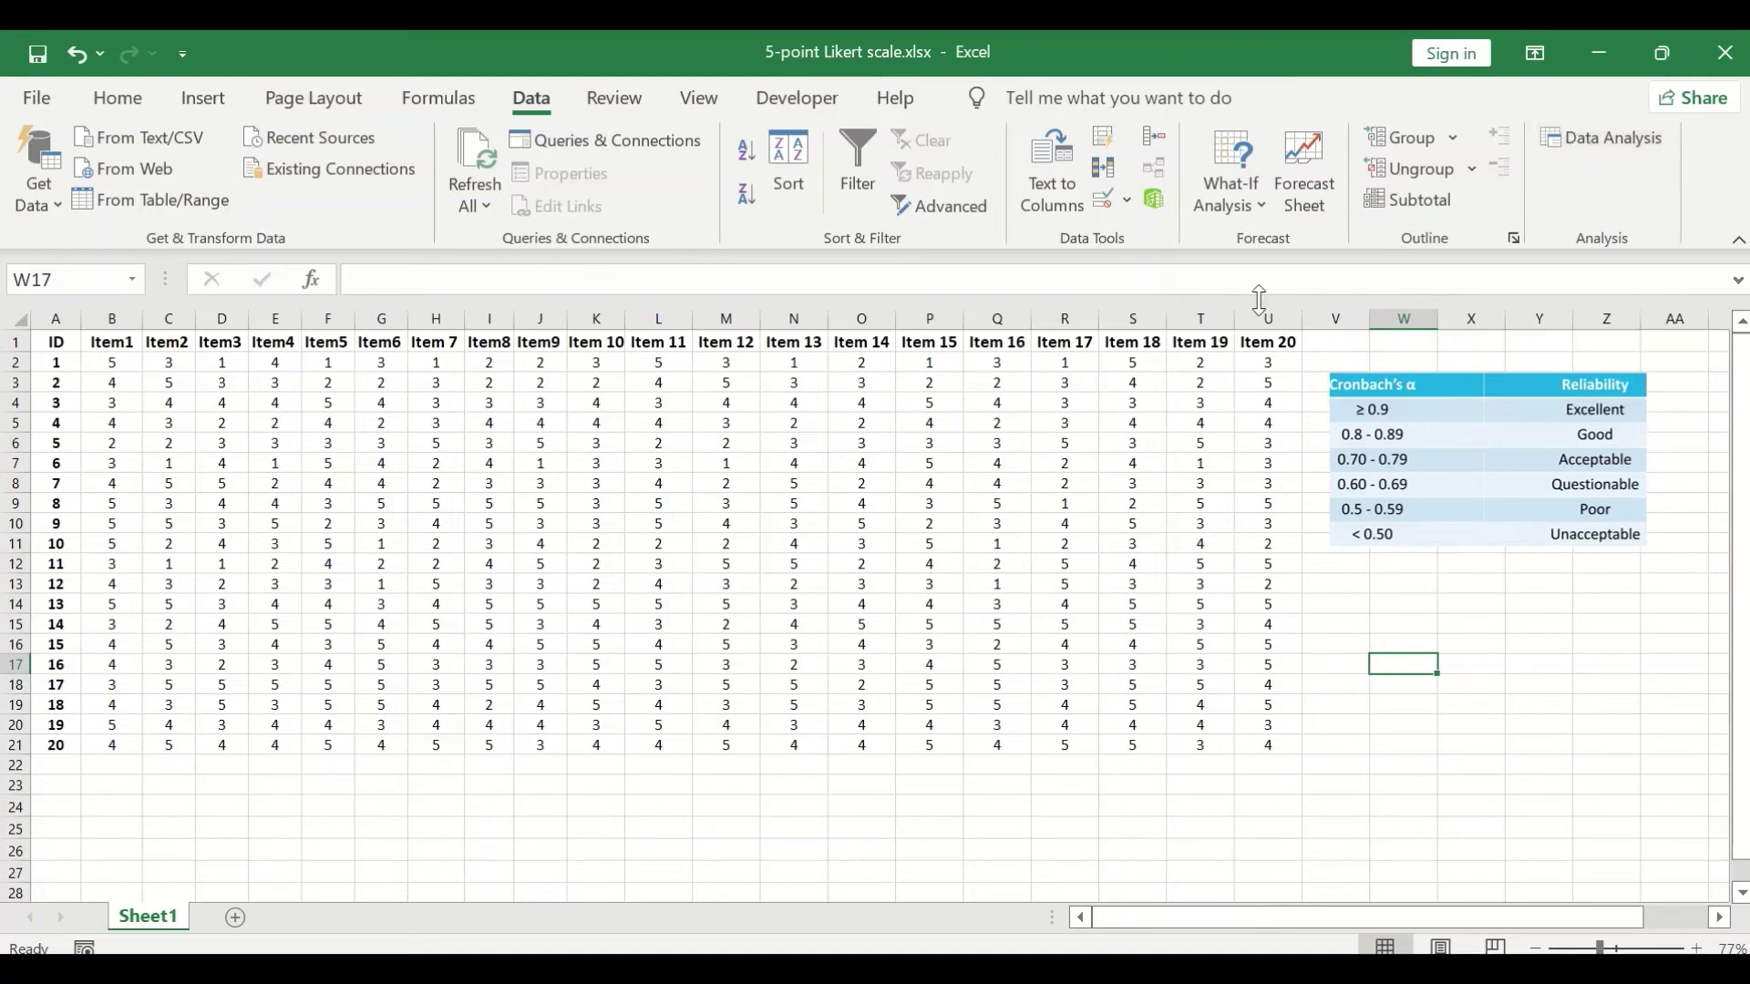
{"action": "left_click", "coordinate": [1570, 141]}
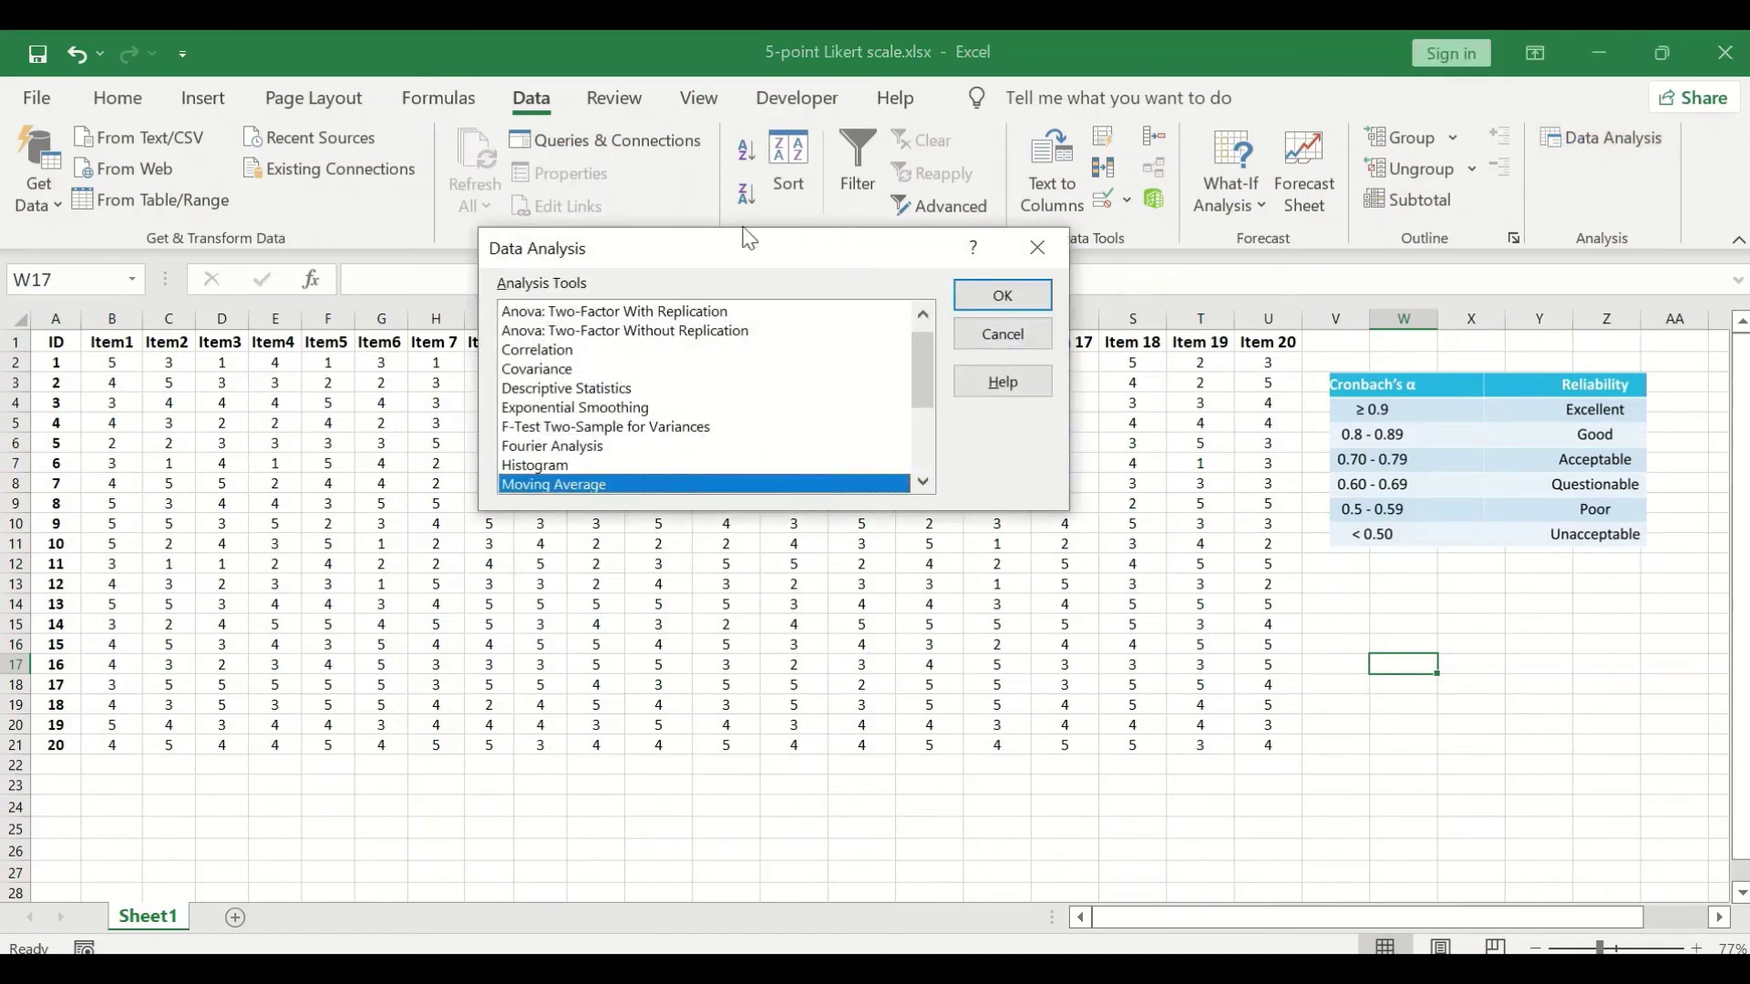
{"action": "left_click_drag", "start_coordinate": [749, 238], "coordinate": [664, 231]}
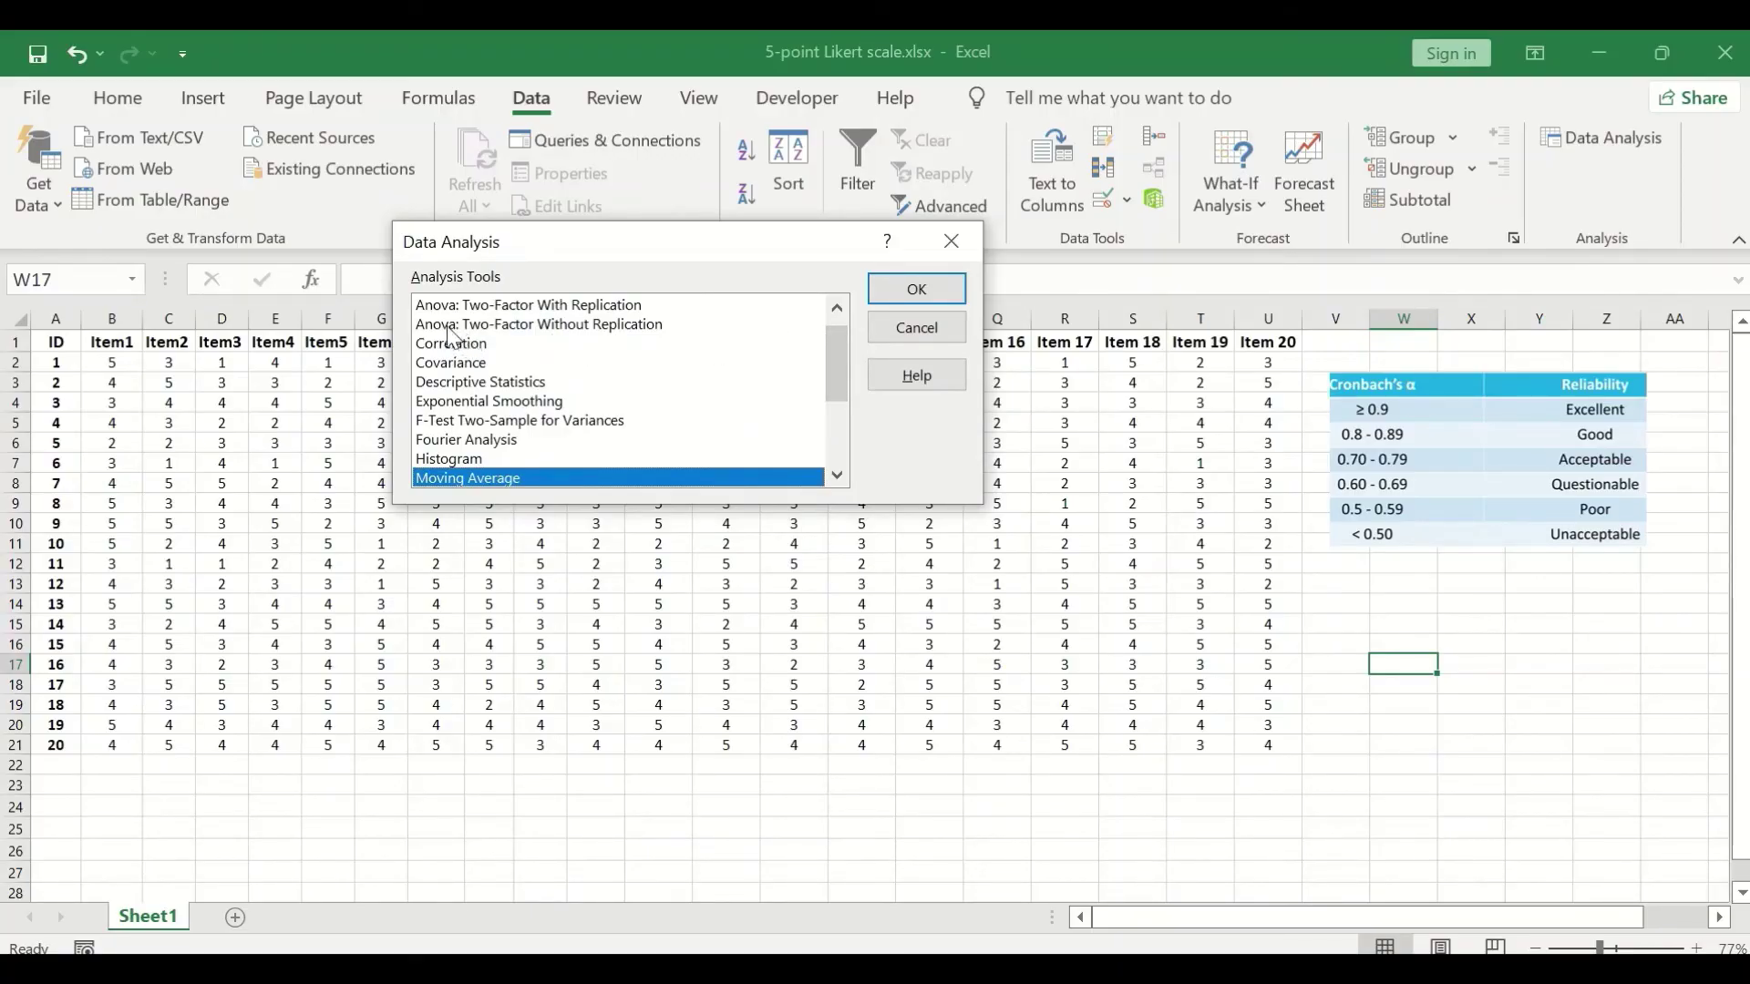
{"action": "left_click", "coordinate": [566, 328]}
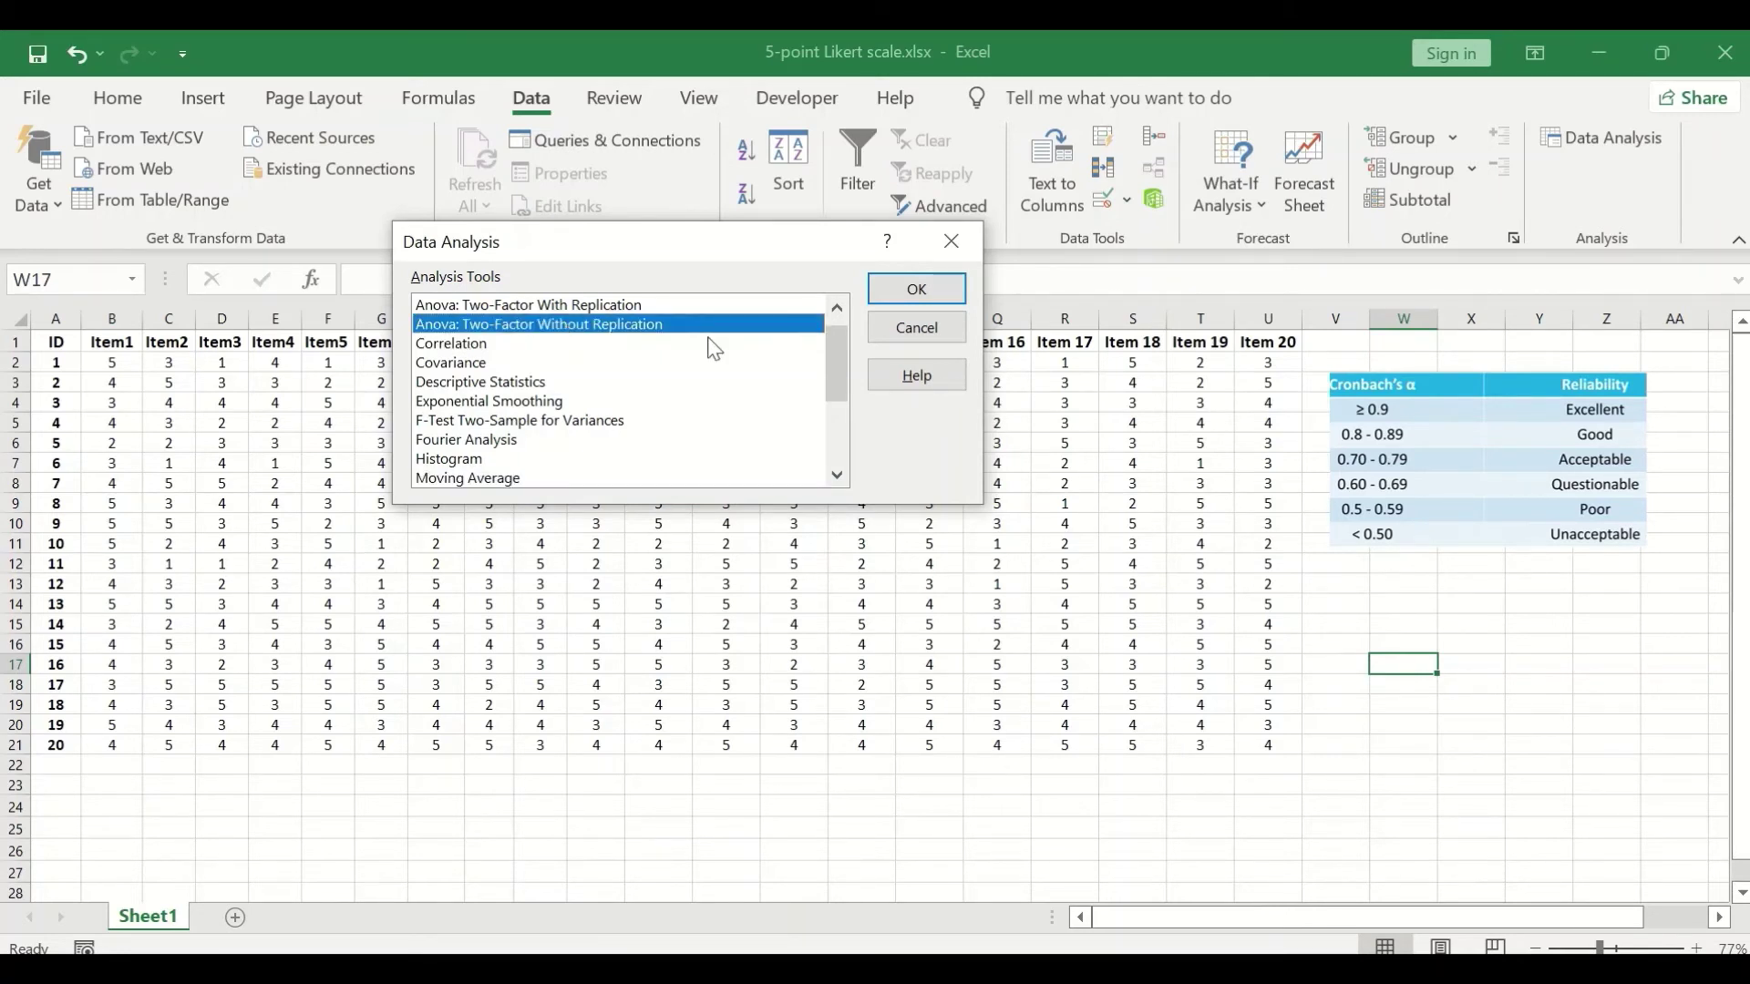
{"action": "left_click", "coordinate": [919, 290]}
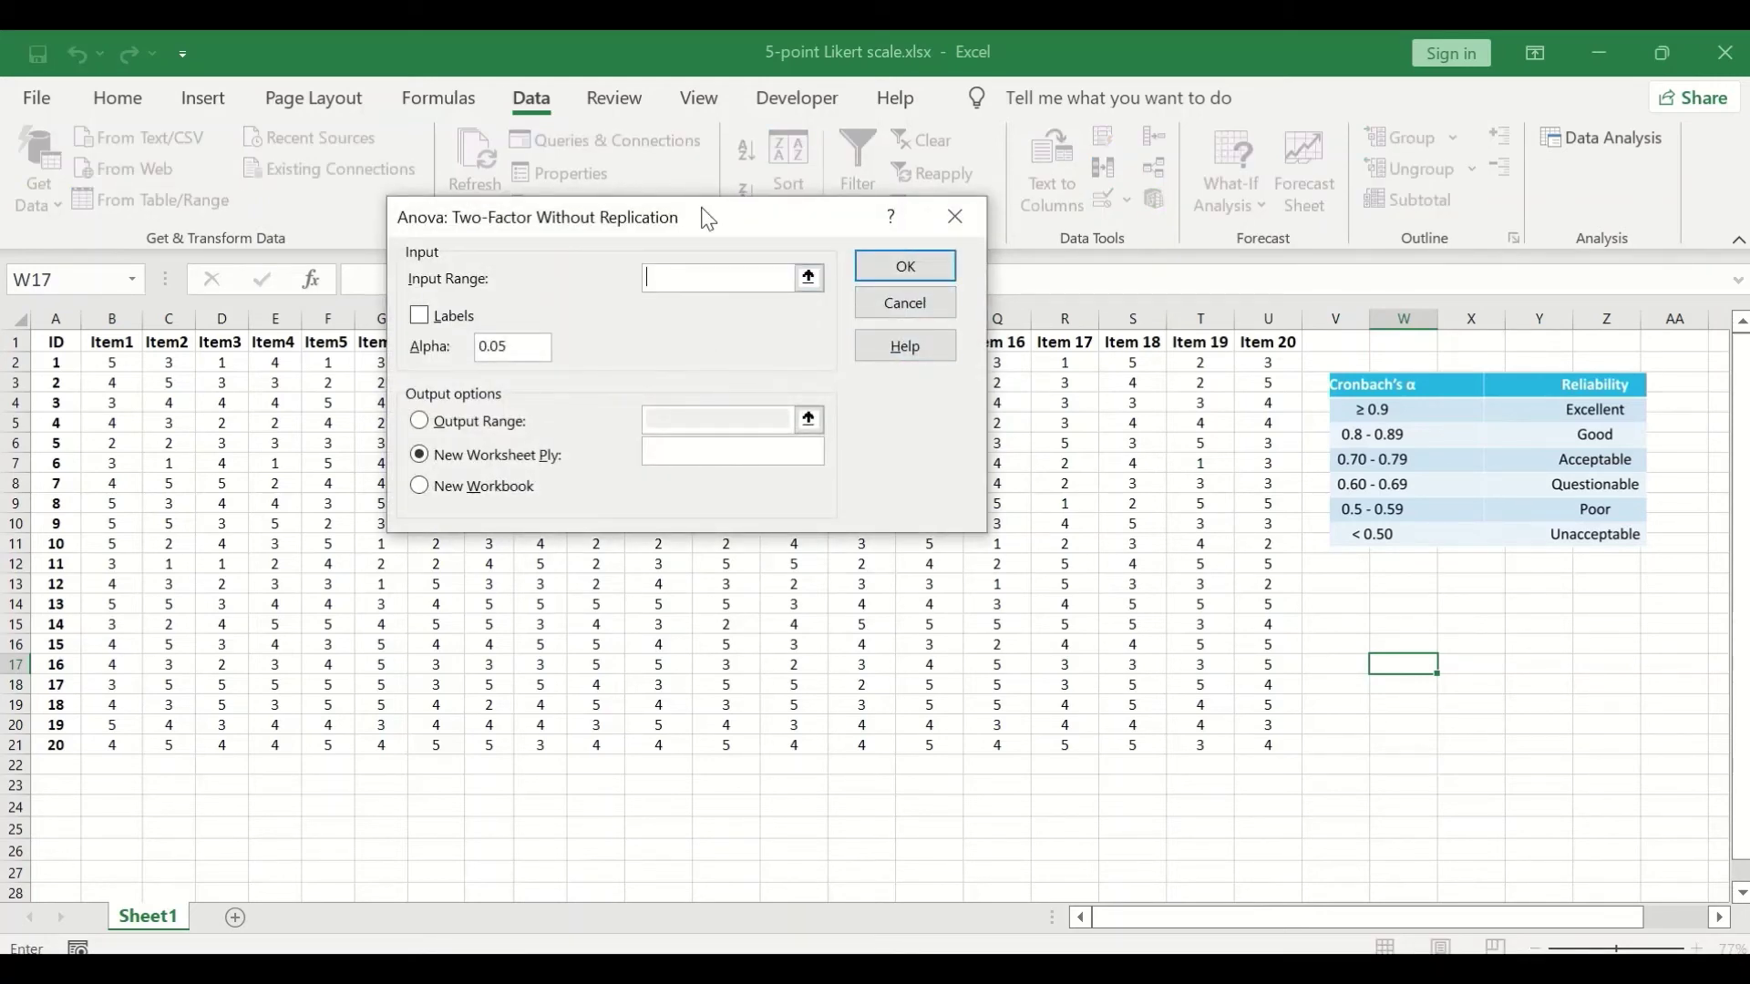
Run the ANOVA on the input range A1:U21 with labels included, sending the output to a new worksheet.
{"action": "left_click_drag", "start_coordinate": [702, 211], "coordinate": [794, 305]}
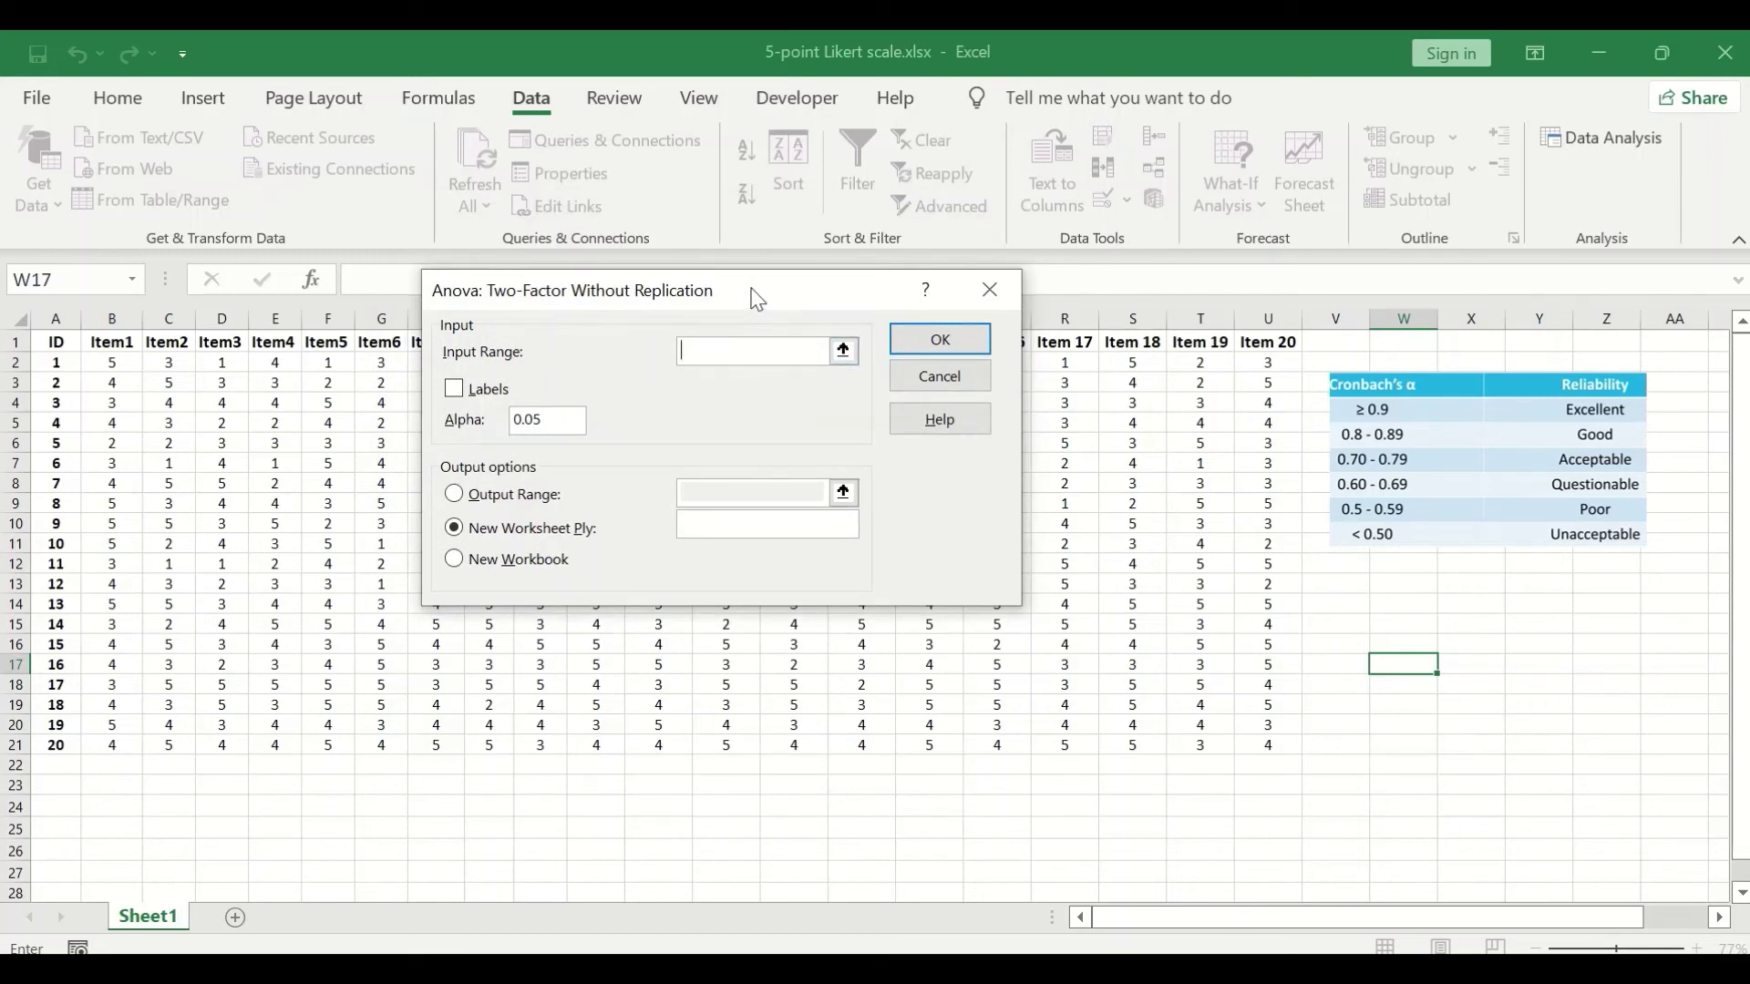
{"action": "left_click", "coordinate": [843, 350]}
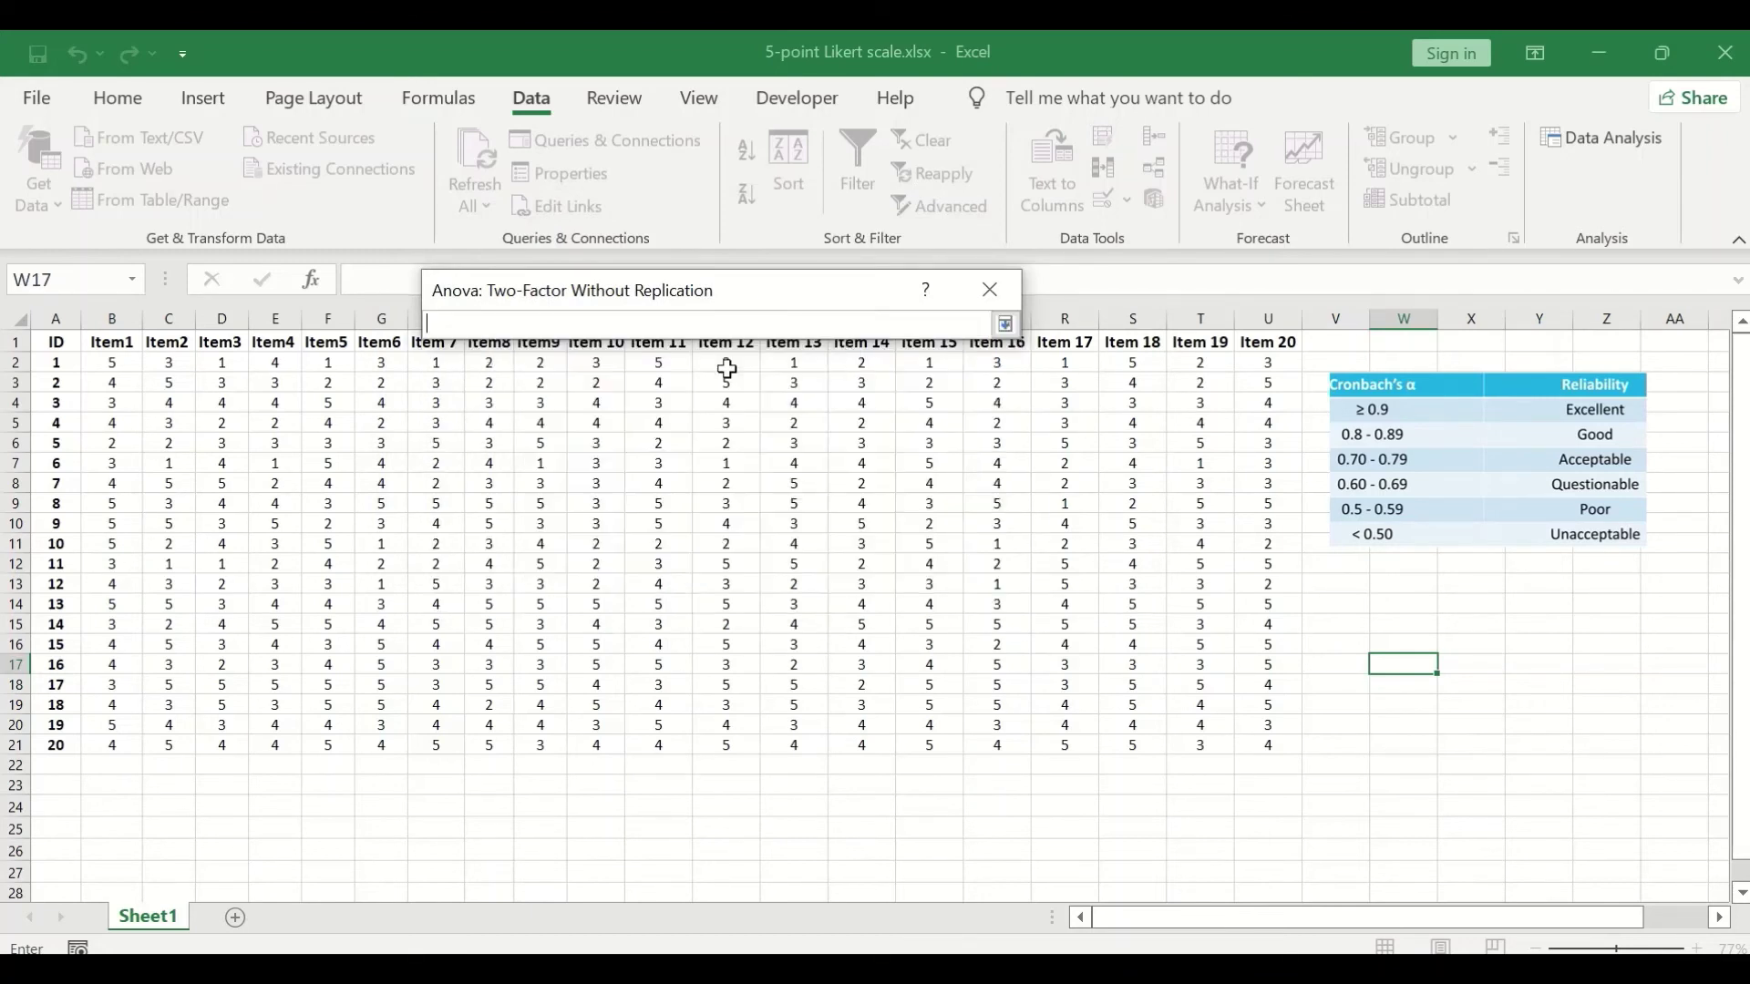
{"action": "left_click_drag", "start_coordinate": [47, 342], "coordinate": [1263, 746]}
{"action": "left_click", "coordinate": [1003, 325]}
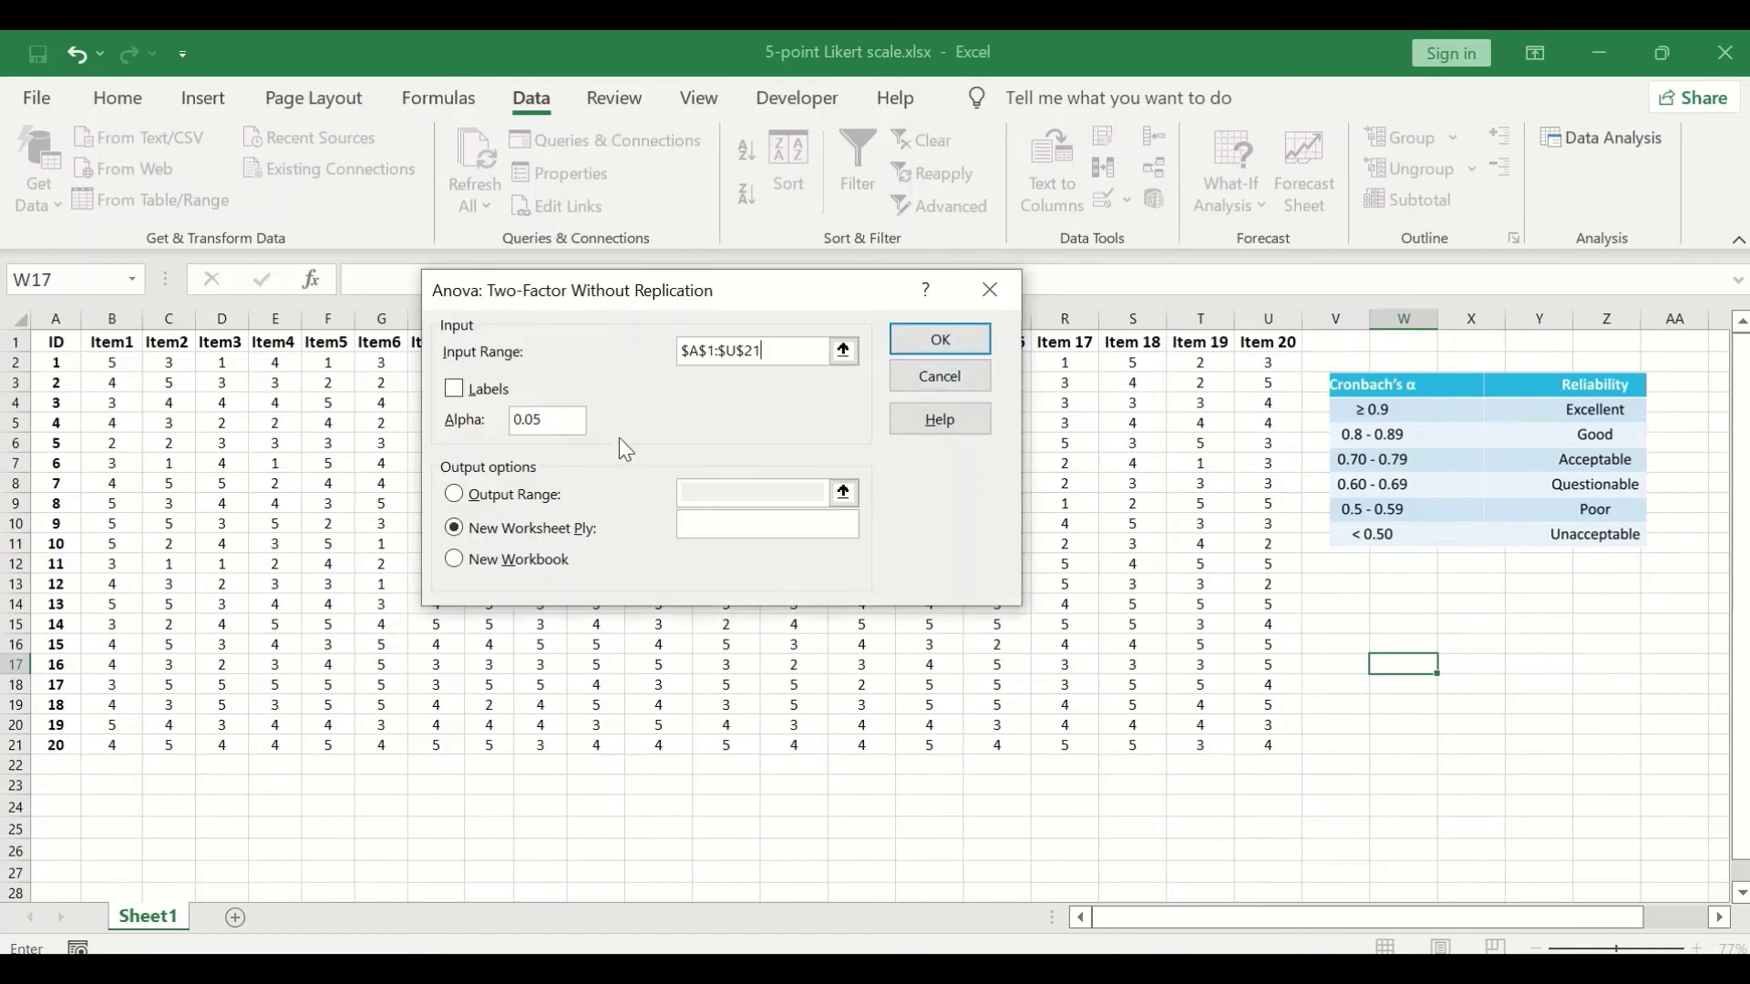
{"action": "left_click", "coordinate": [452, 389]}
{"action": "left_click", "coordinate": [948, 351]}
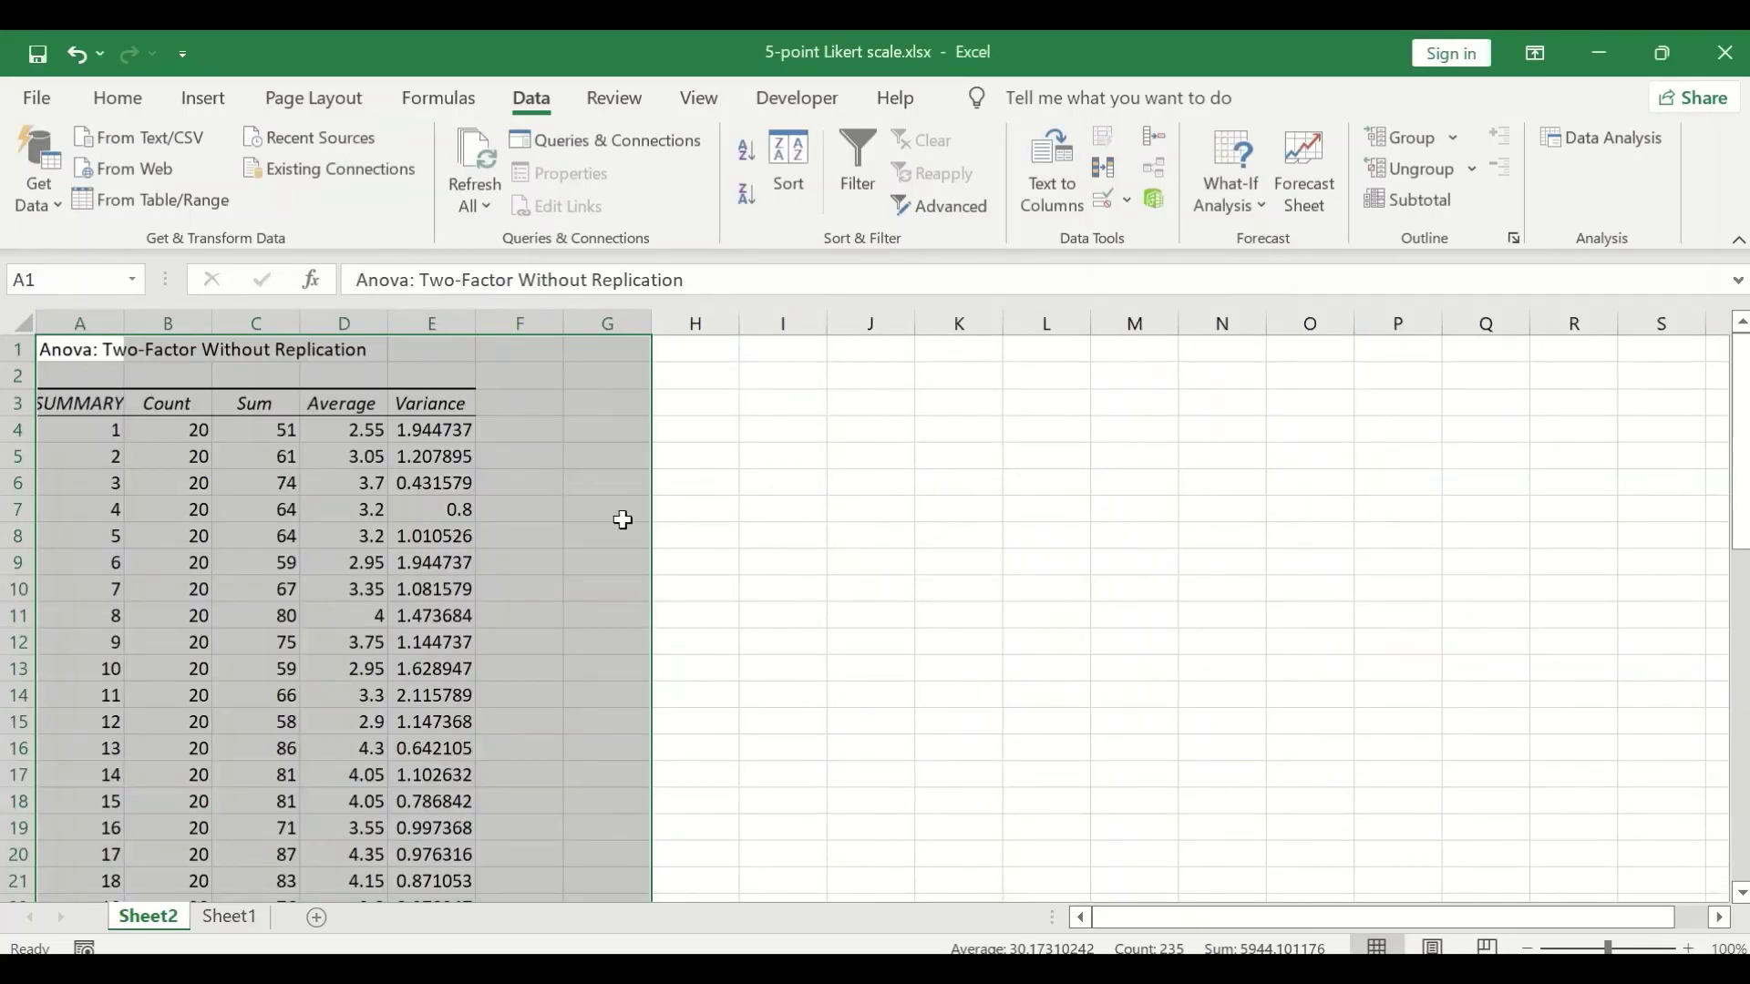
Review the ANOVA output from the summary statistics of respondents and items down to the ANOVA table.
{"action": "scroll", "coordinate": [675, 533], "scroll_direction": "down", "scroll_amount": 2}
{"action": "scroll", "coordinate": [675, 533], "scroll_direction": "up", "scroll_amount": 2}
{"action": "left_click", "coordinate": [1020, 569]}
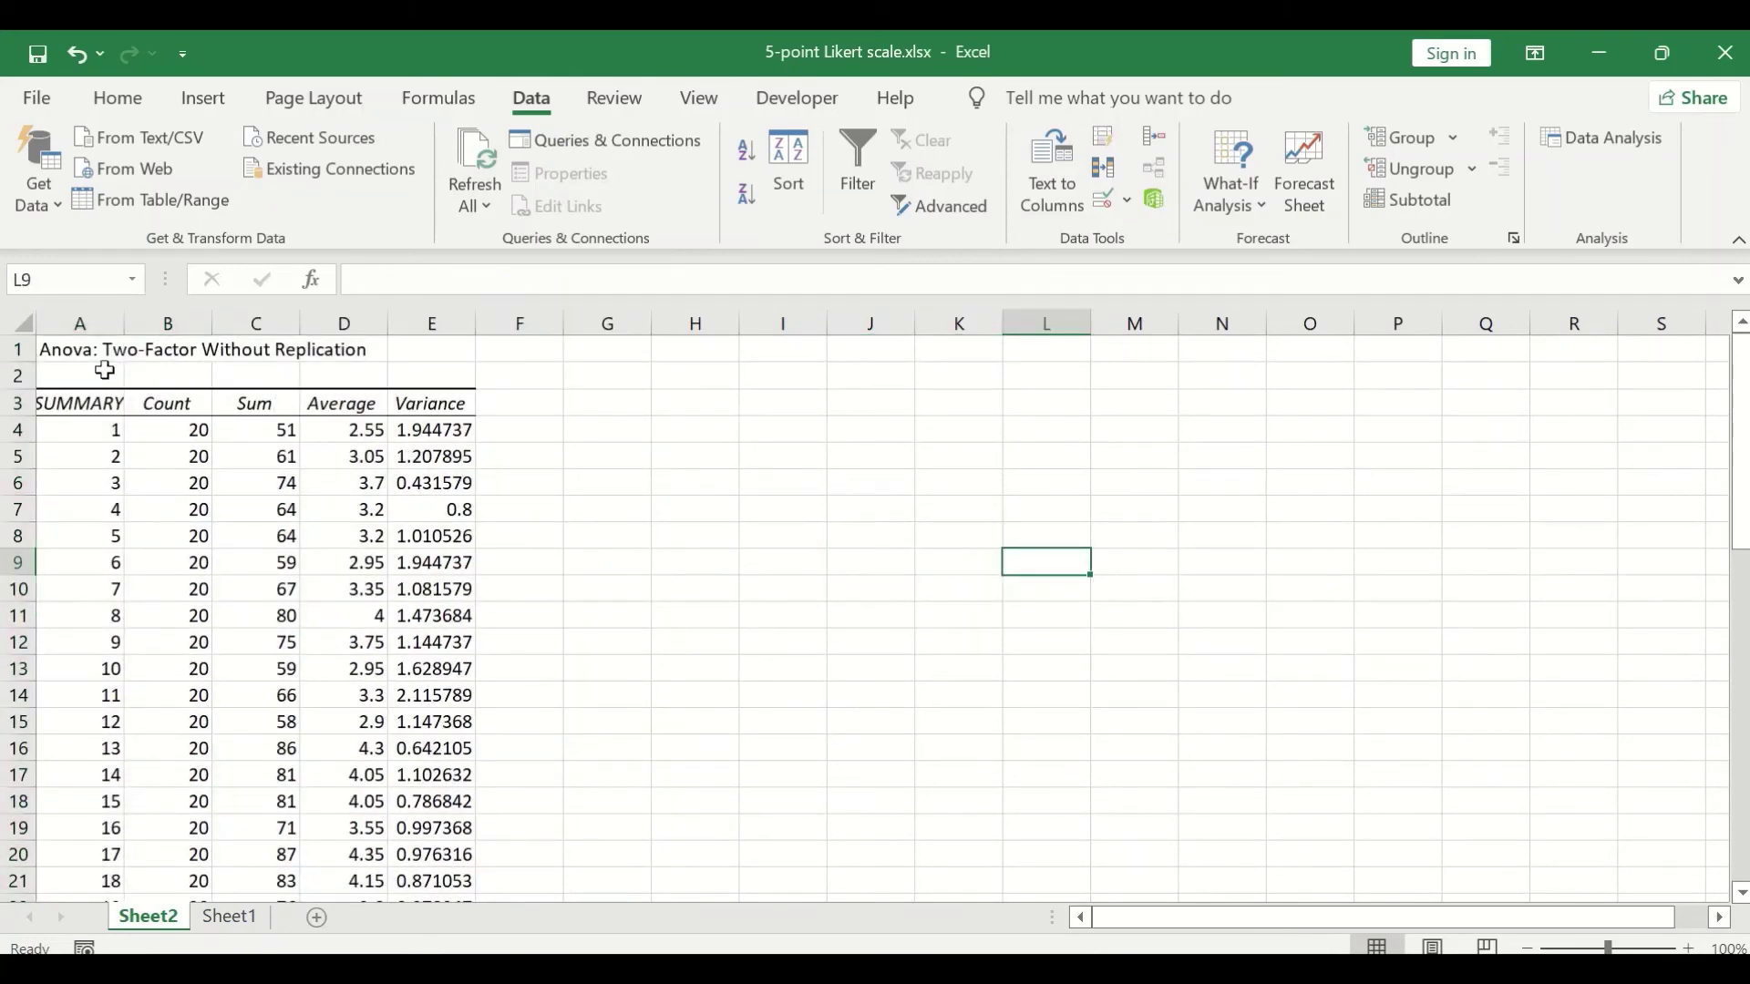
{"action": "scroll", "coordinate": [515, 455], "scroll_direction": "down", "scroll_amount": 1}
{"action": "scroll", "coordinate": [515, 455], "scroll_direction": "down", "scroll_amount": 13}
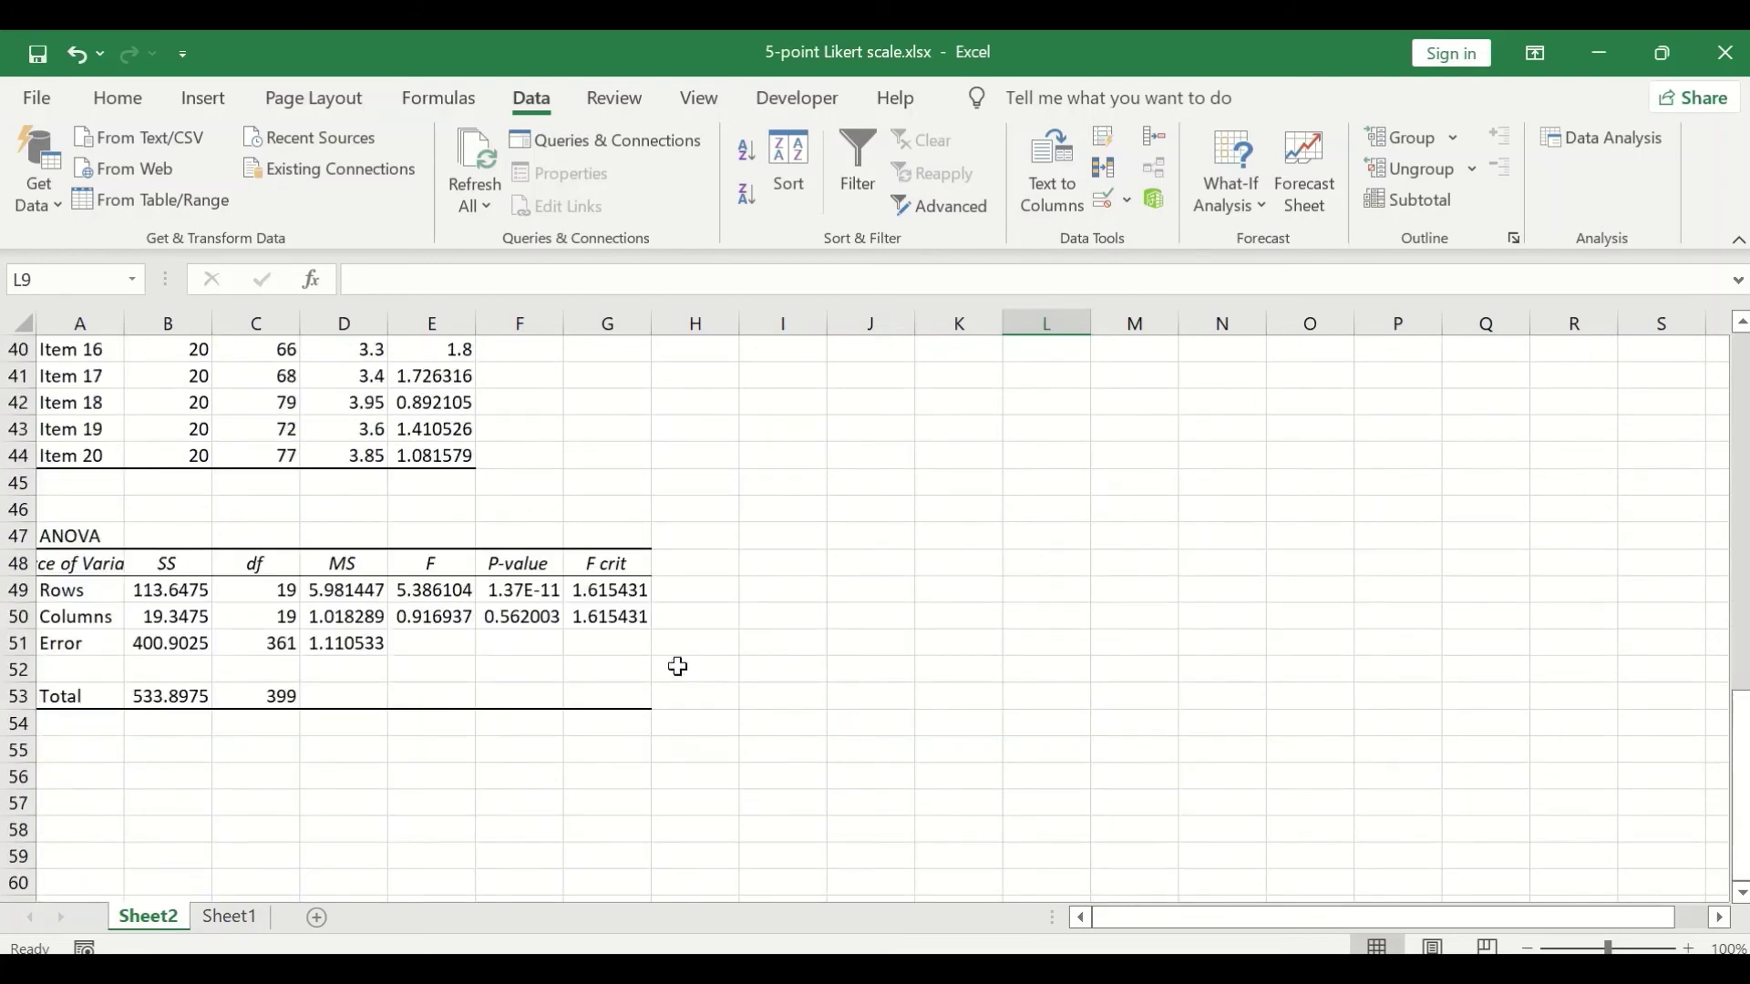
{"action": "scroll", "coordinate": [547, 583], "scroll_direction": "up", "scroll_amount": 13}
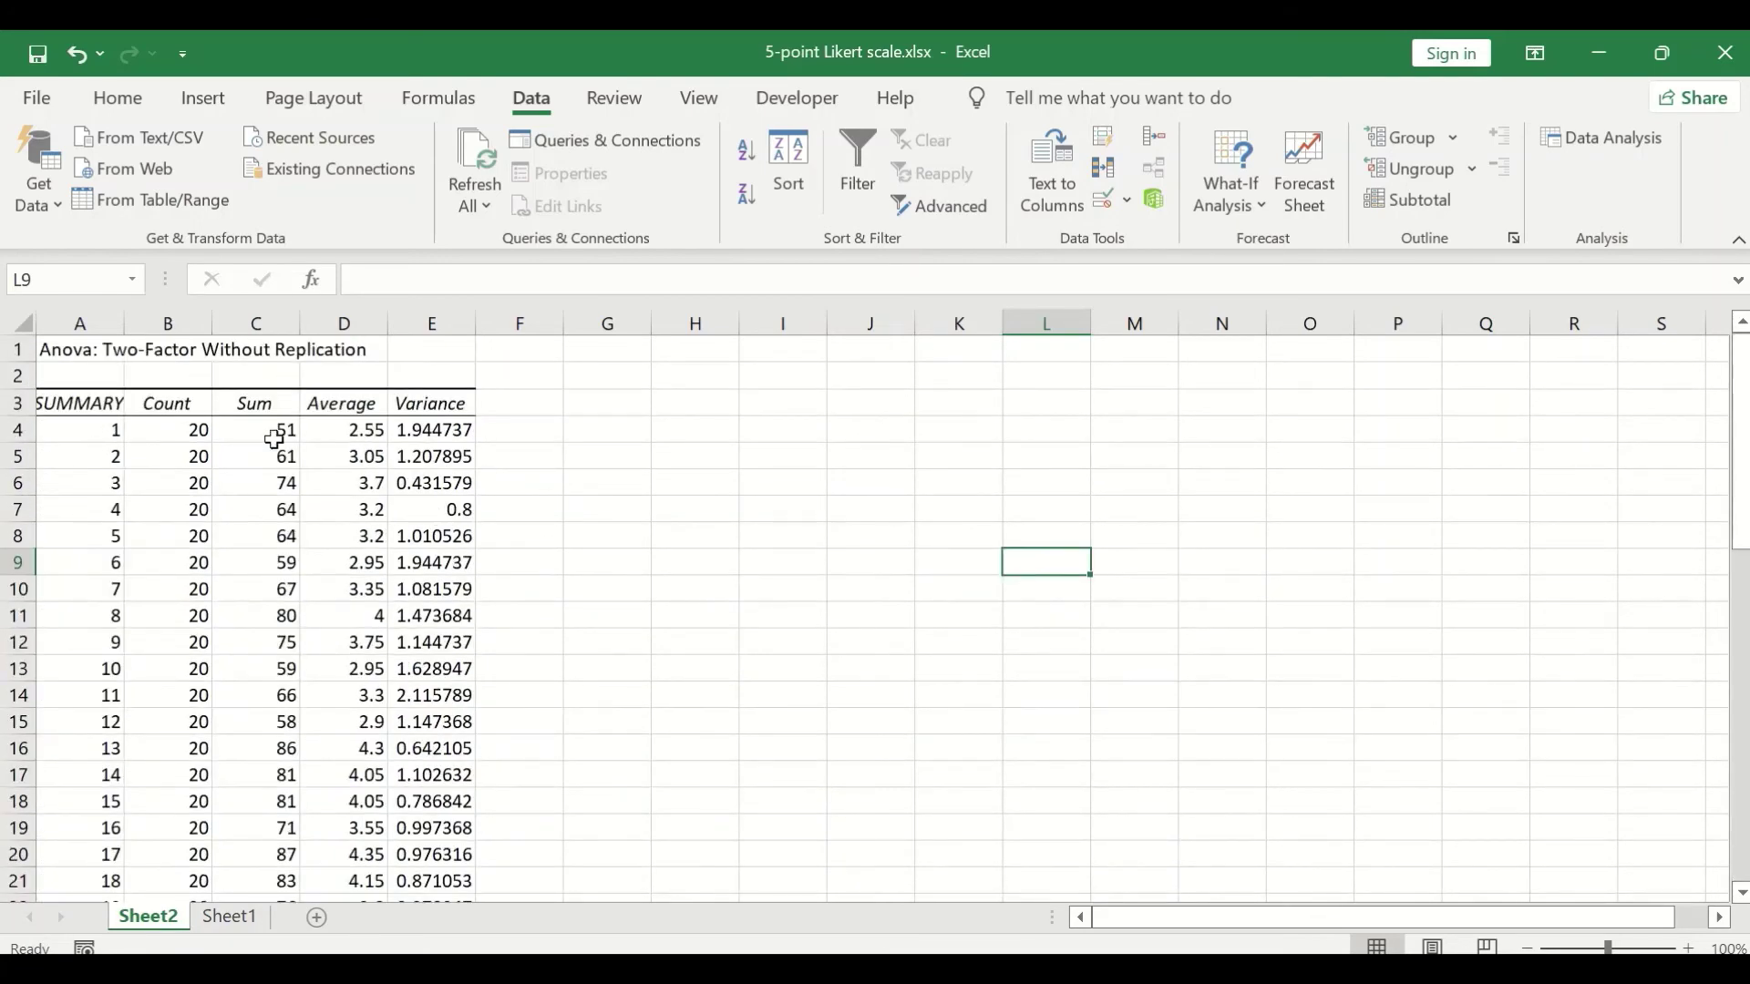
{"action": "scroll", "coordinate": [373, 510], "scroll_direction": "down", "scroll_amount": 9}
{"action": "scroll", "coordinate": [427, 572], "scroll_direction": "down", "scroll_amount": 5}
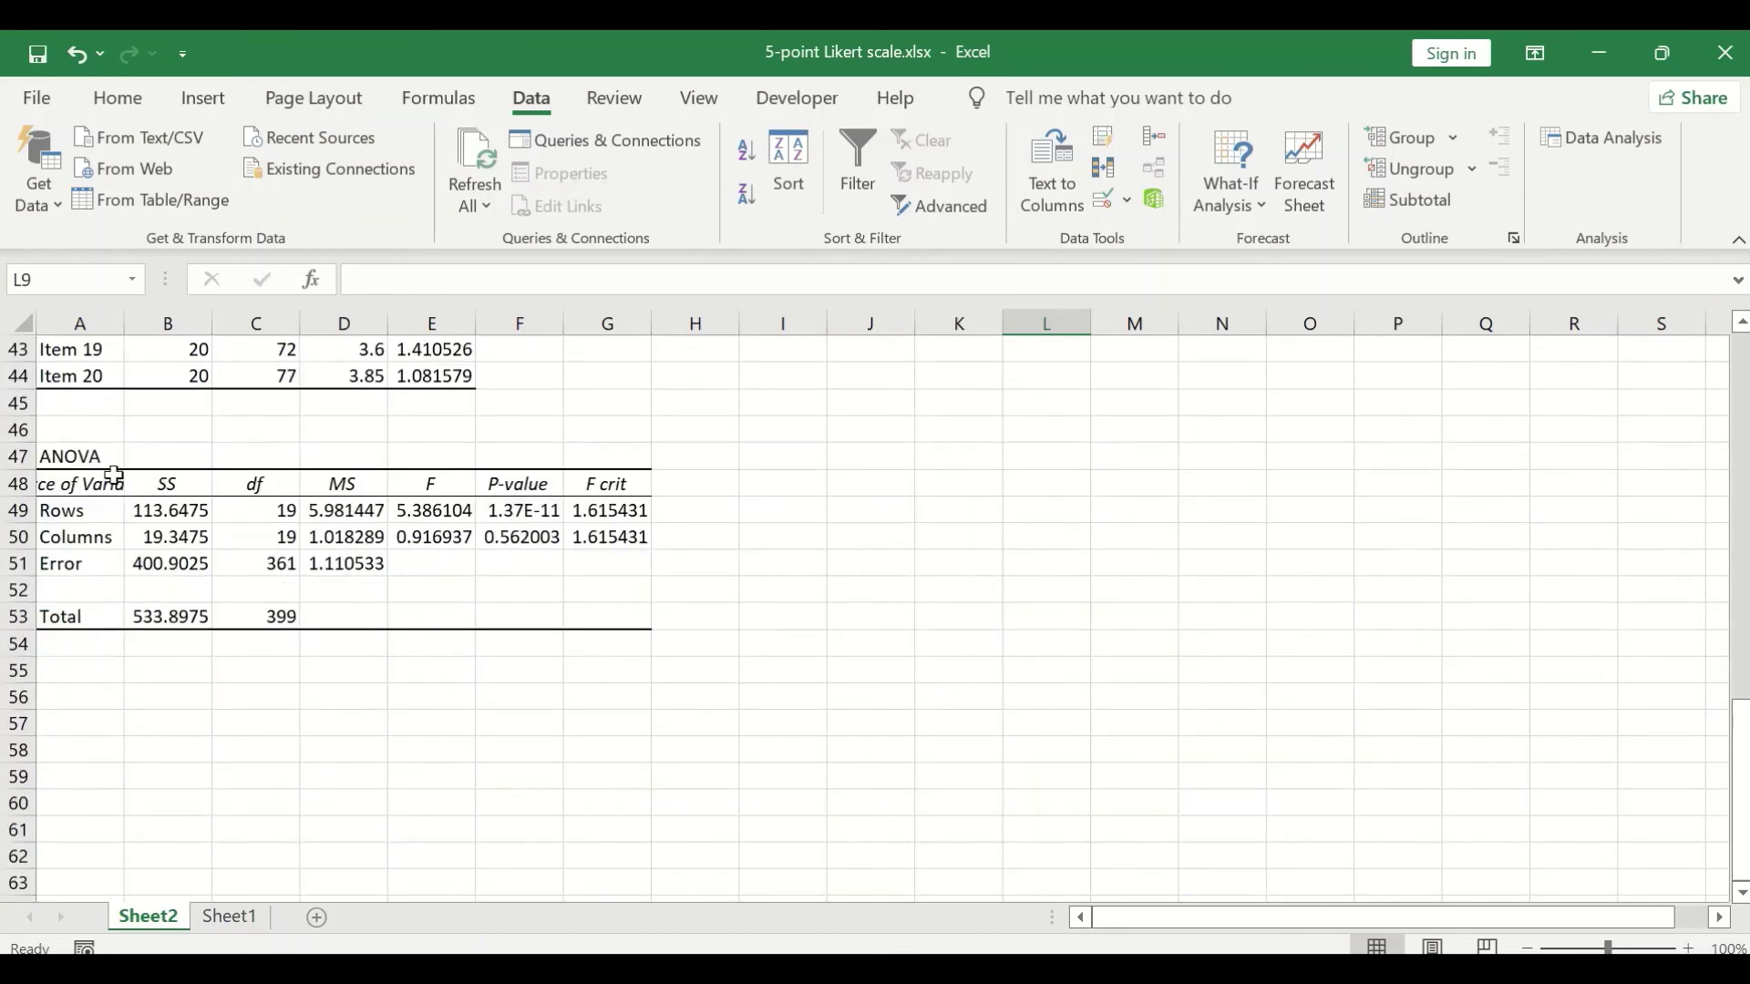
Color the mean square values of Rows (D49) and Error (D51) in the ANOVA table red.
{"action": "left_click", "coordinate": [355, 512]}
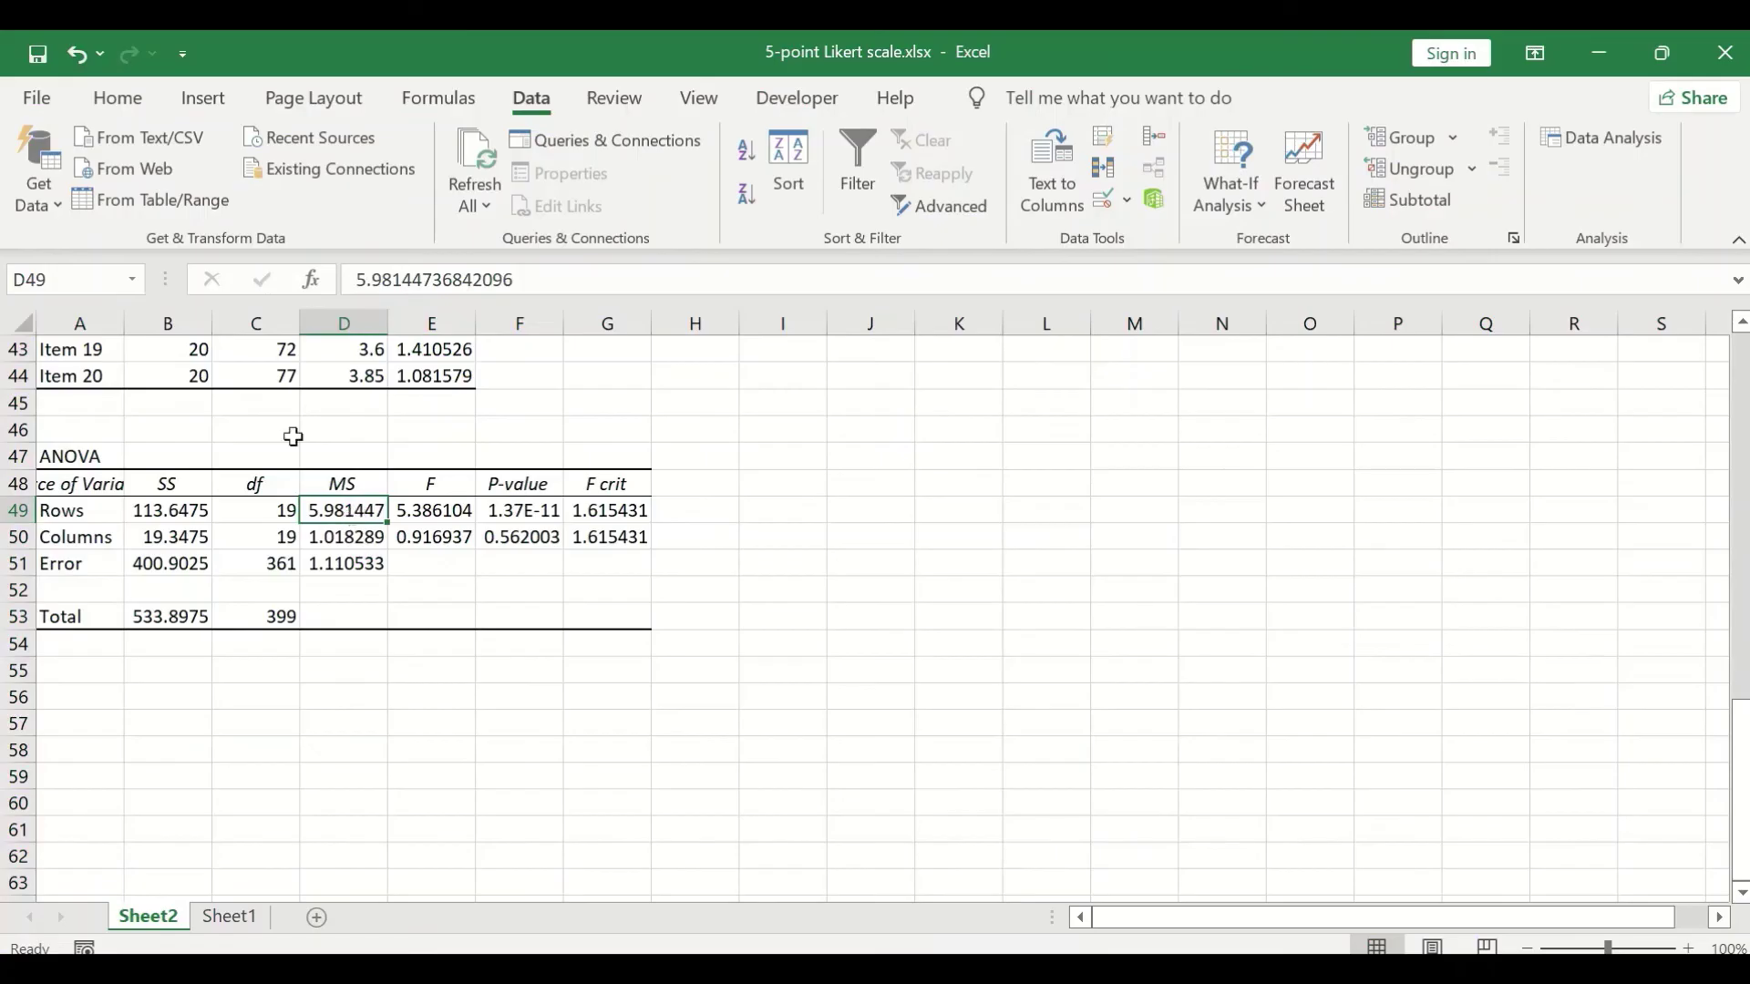
{"action": "left_click", "coordinate": [118, 97]}
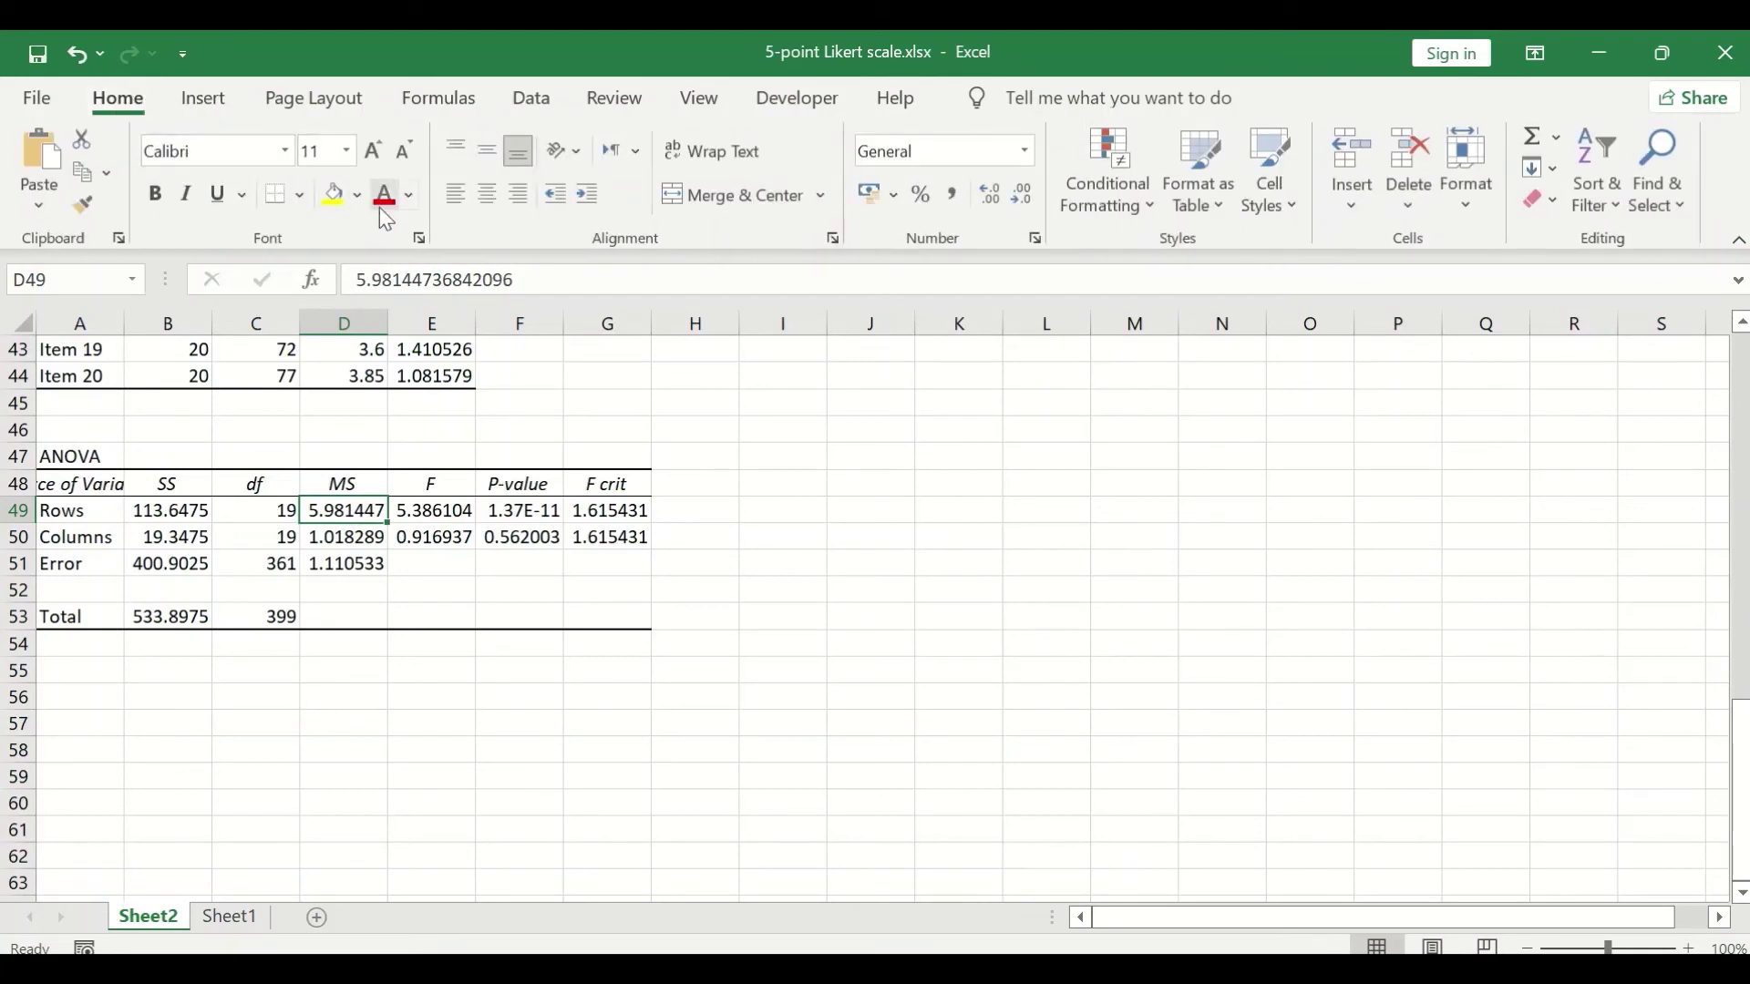
{"action": "left_click", "coordinate": [356, 565], "text": "ctrl"}
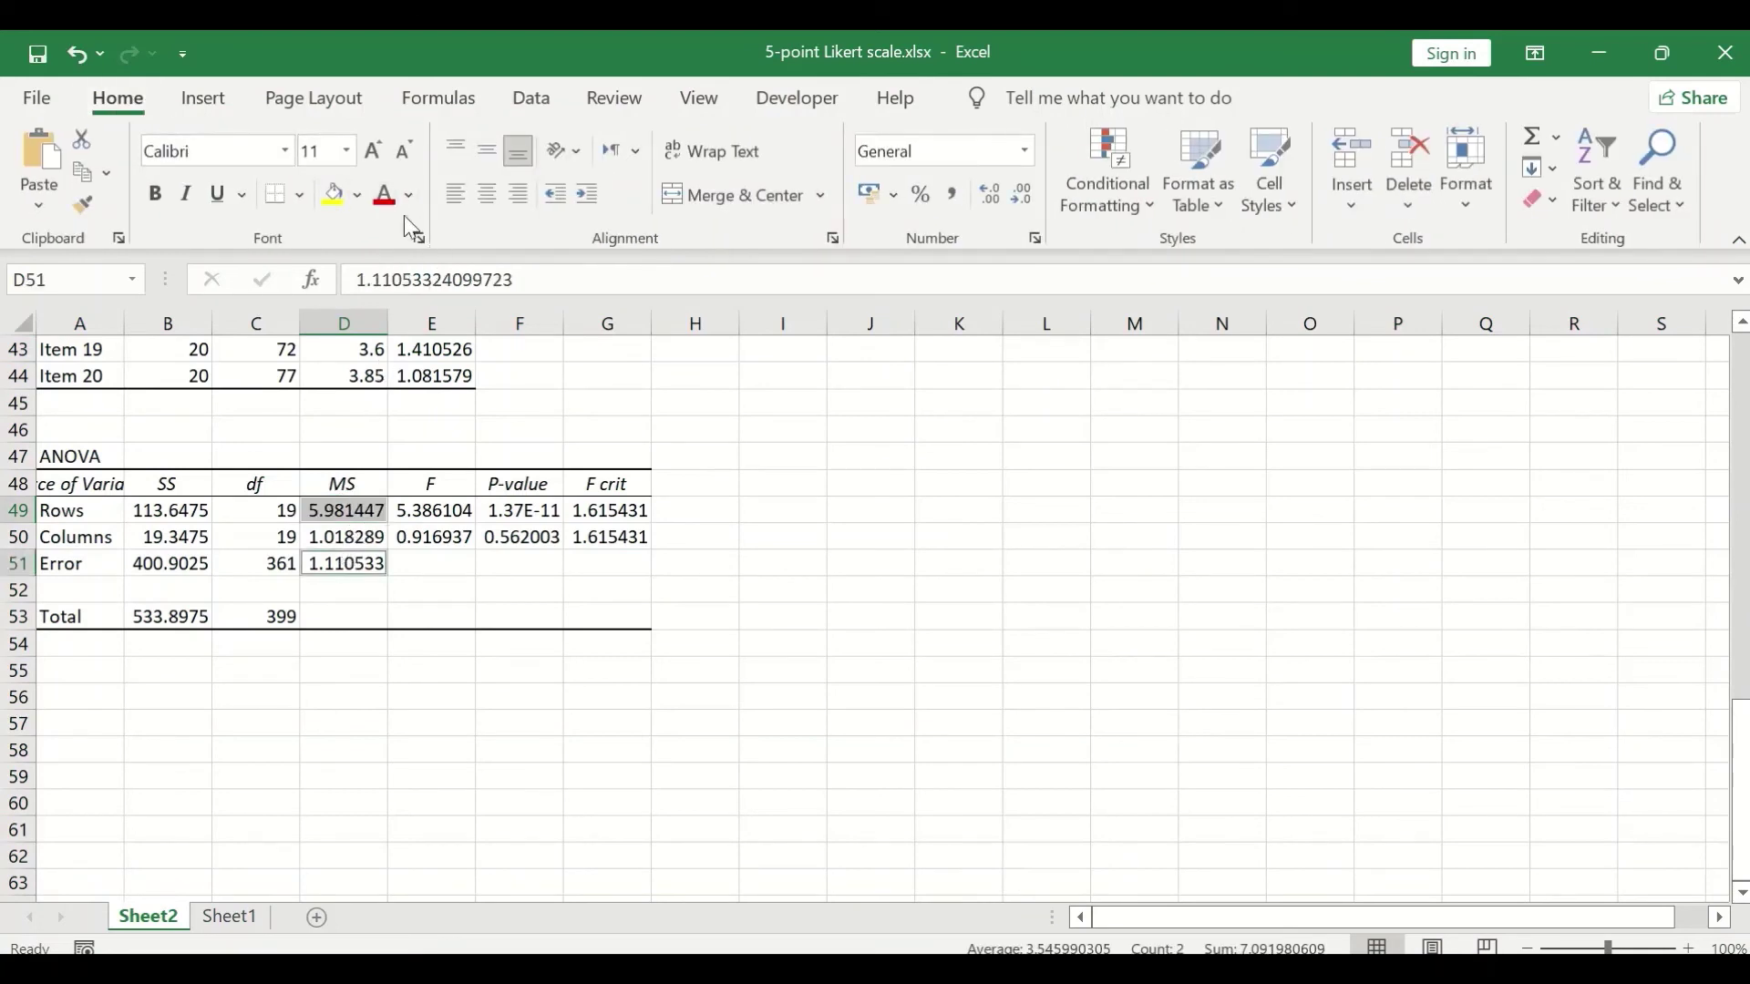
{"action": "left_click", "coordinate": [384, 194]}
Label cell I50 "Alpha" and calculate Cronbach's alpha in J50 with the formula =1-D51/D49.
{"action": "left_click", "coordinate": [789, 534]}
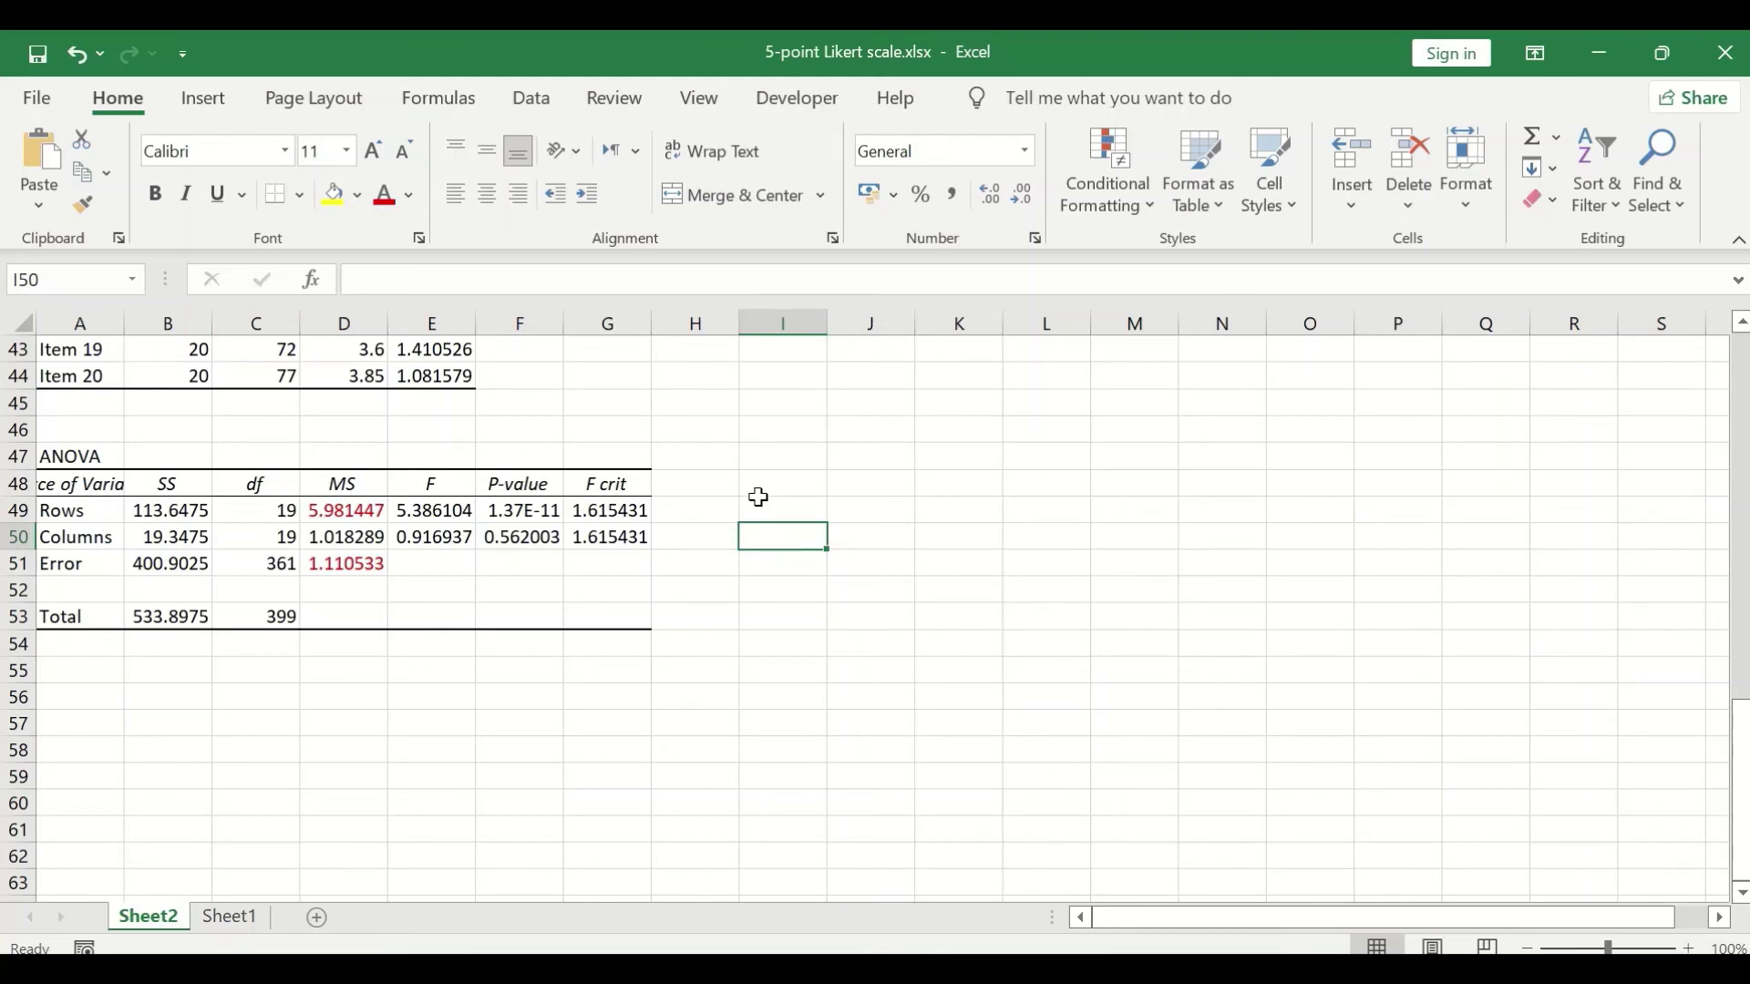
{"action": "type", "text": "Alpha"}
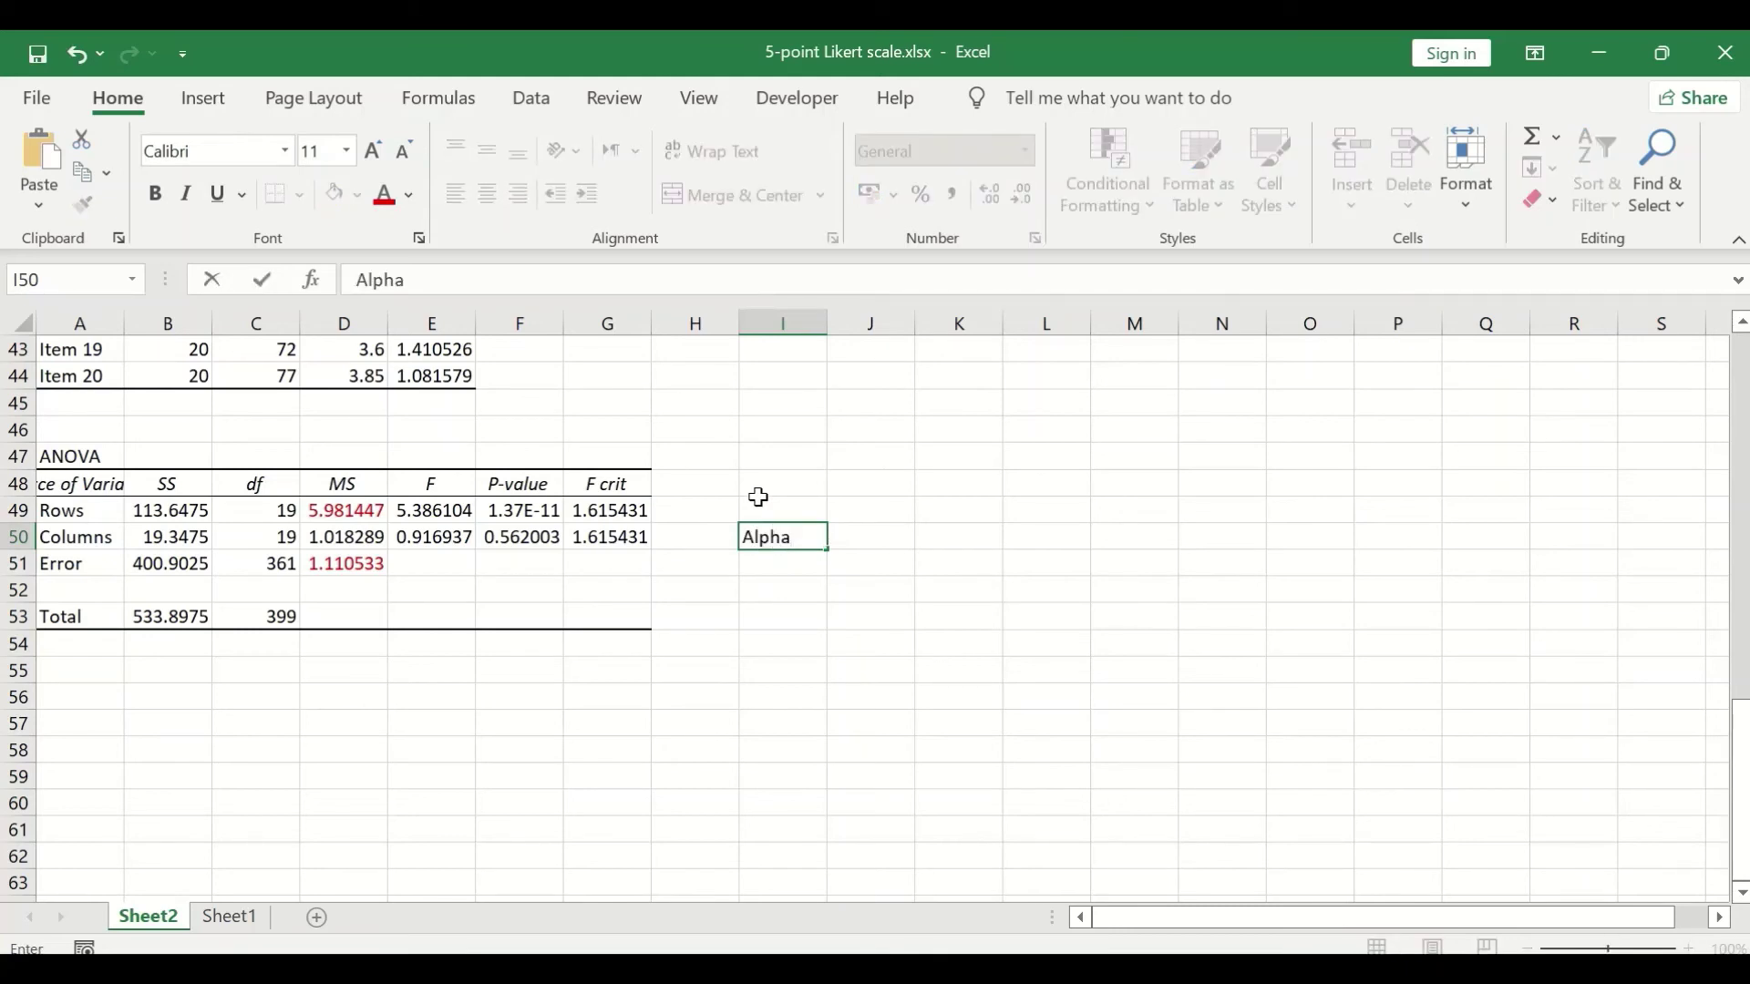
{"action": "left_click", "coordinate": [855, 535]}
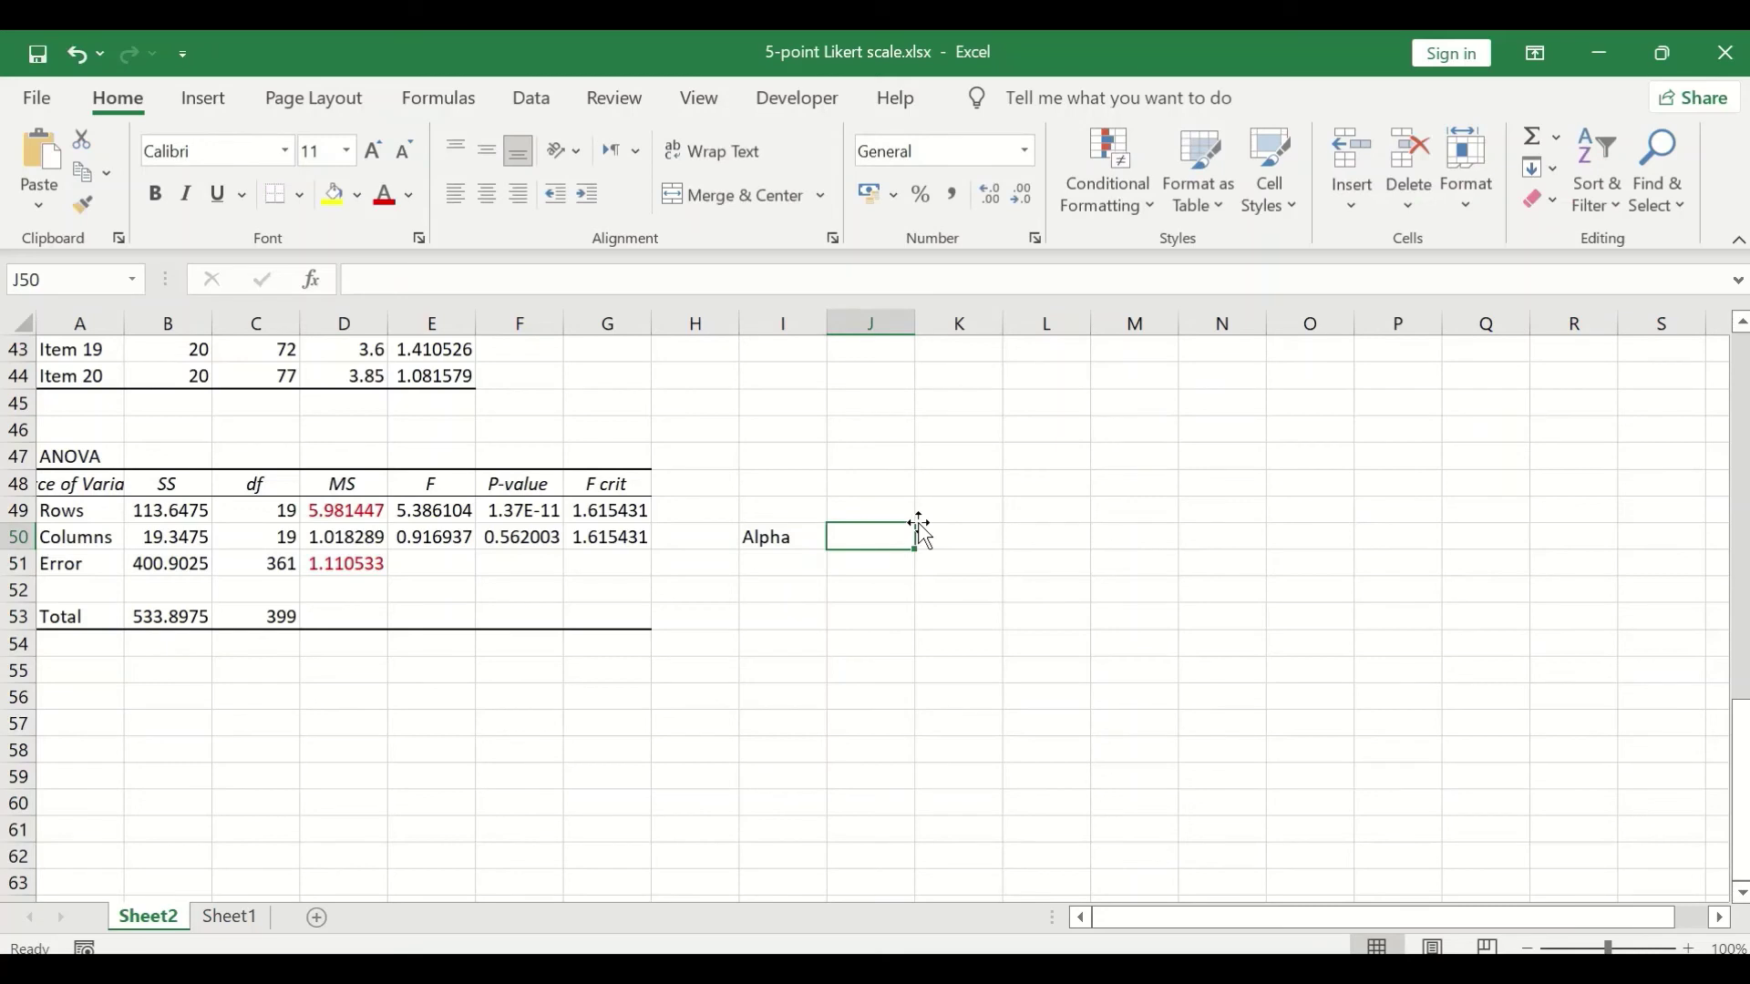
{"action": "type", "text": "="}
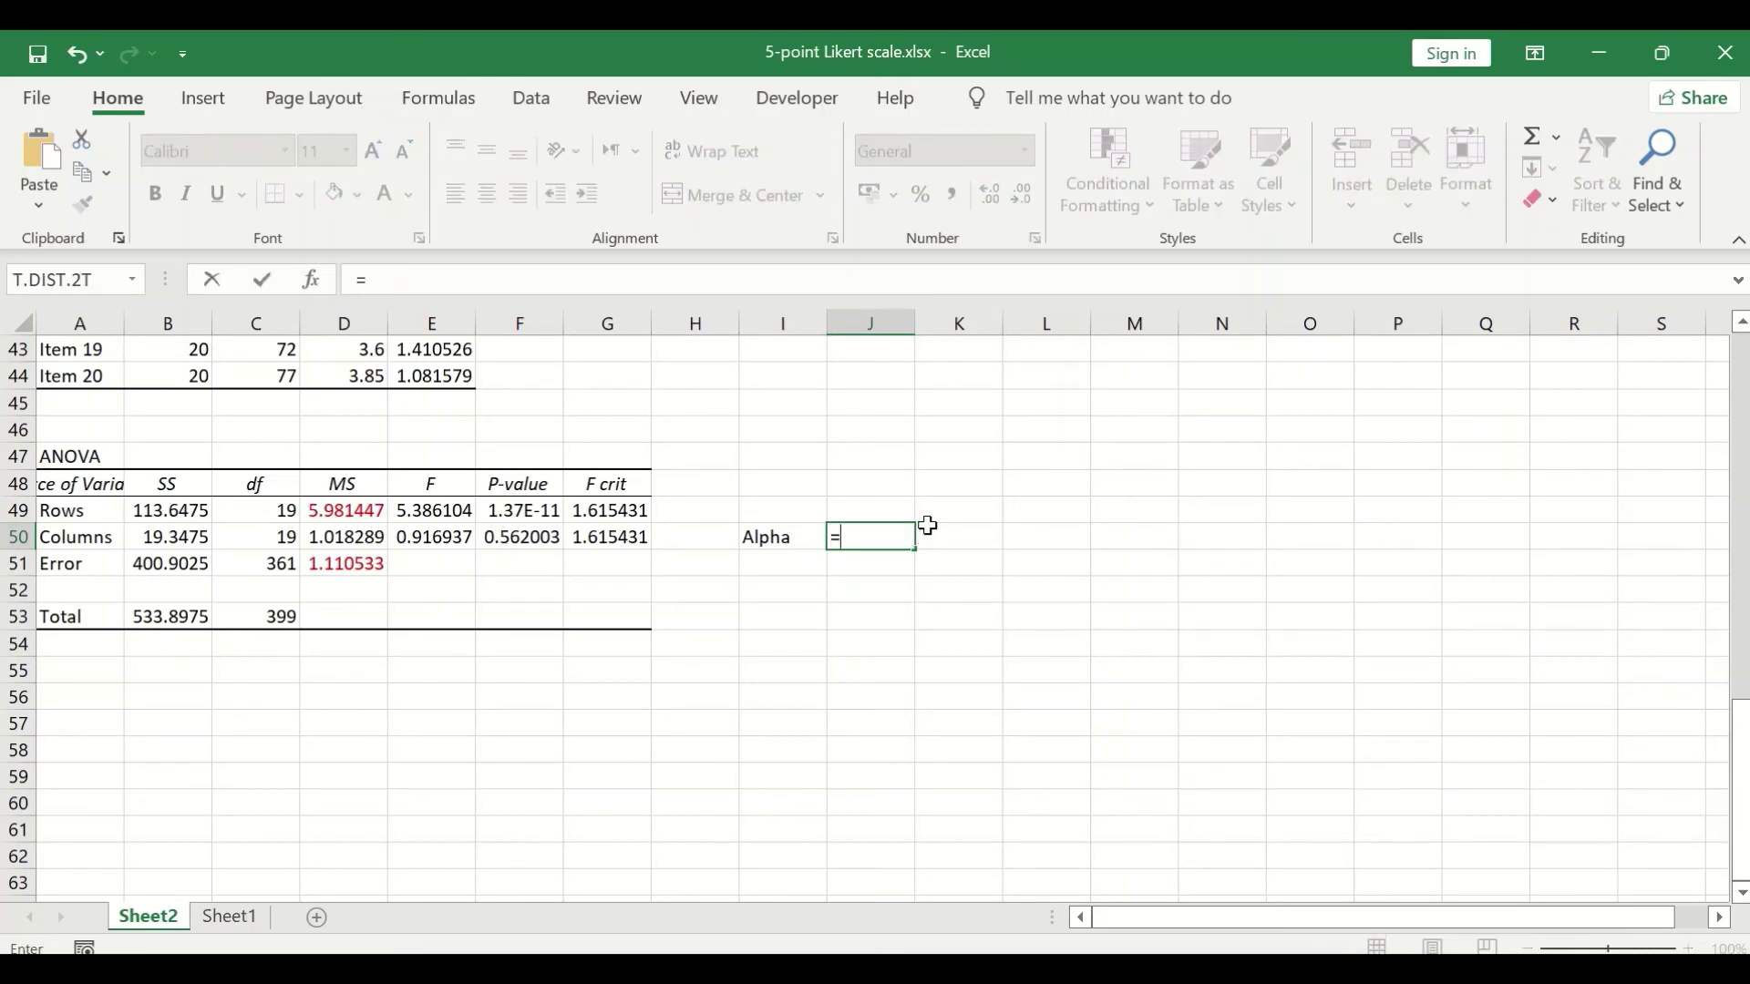
{"action": "type", "text": "1-"}
{"action": "left_click", "coordinate": [345, 567]}
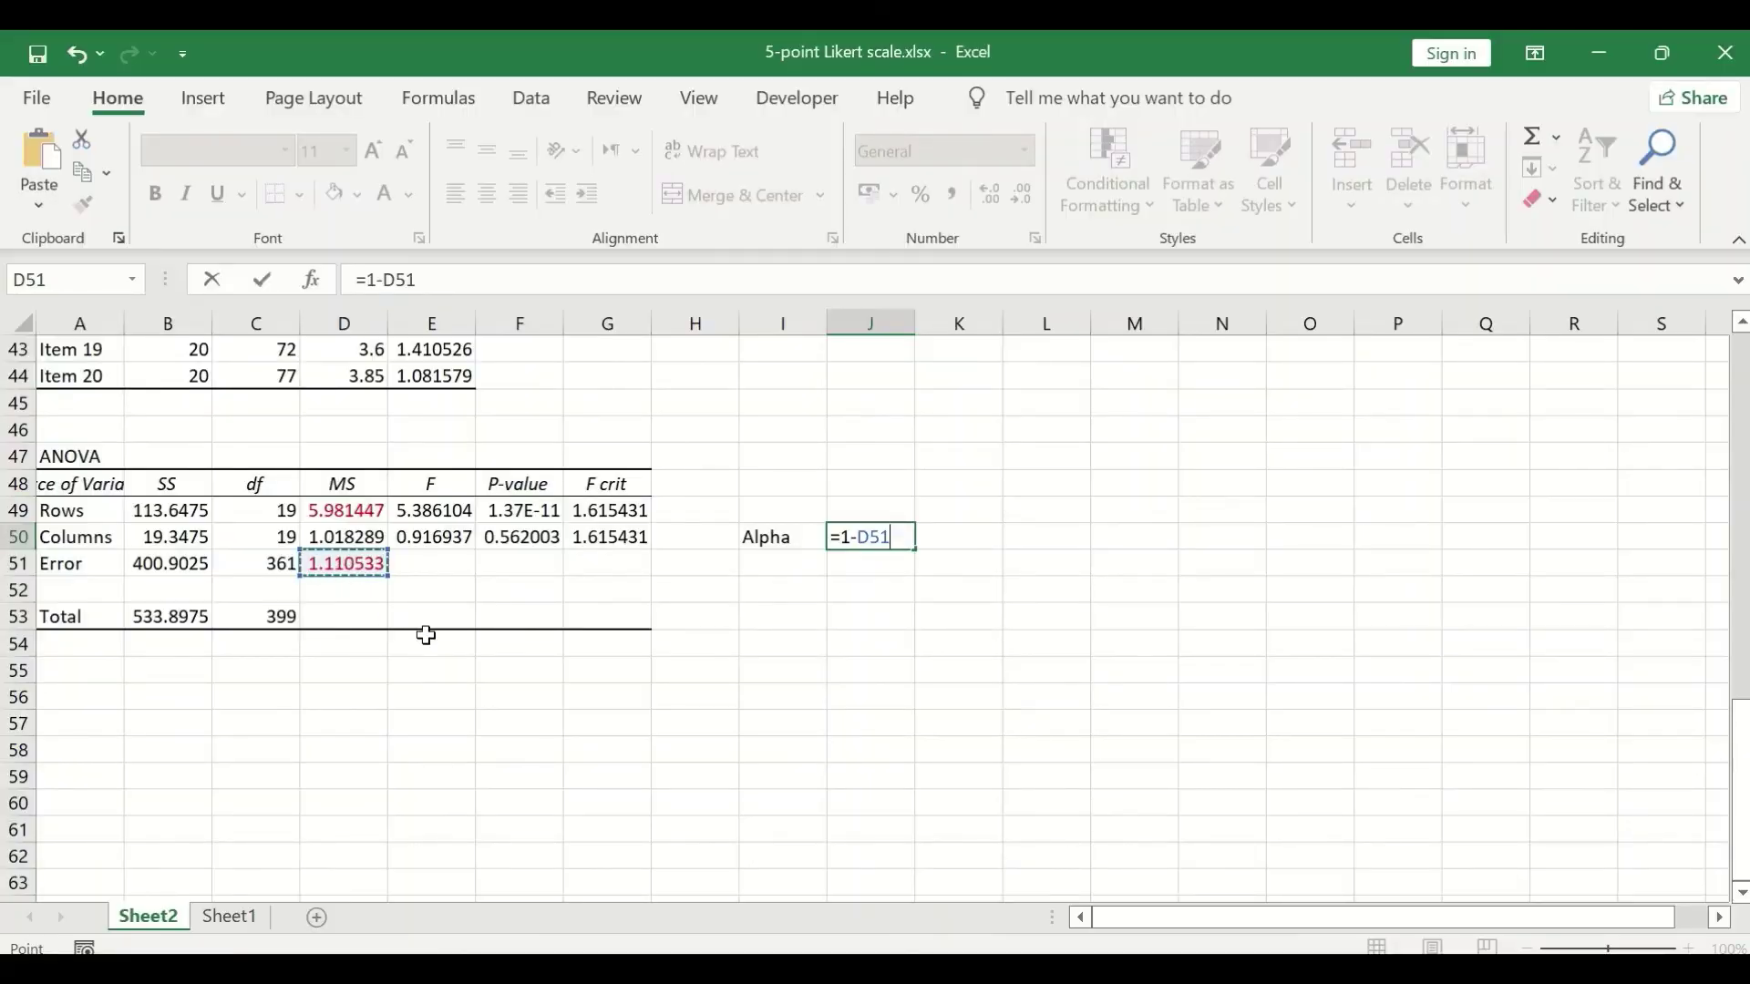
{"action": "type", "text": "/"}
{"action": "left_click", "coordinate": [346, 508]}
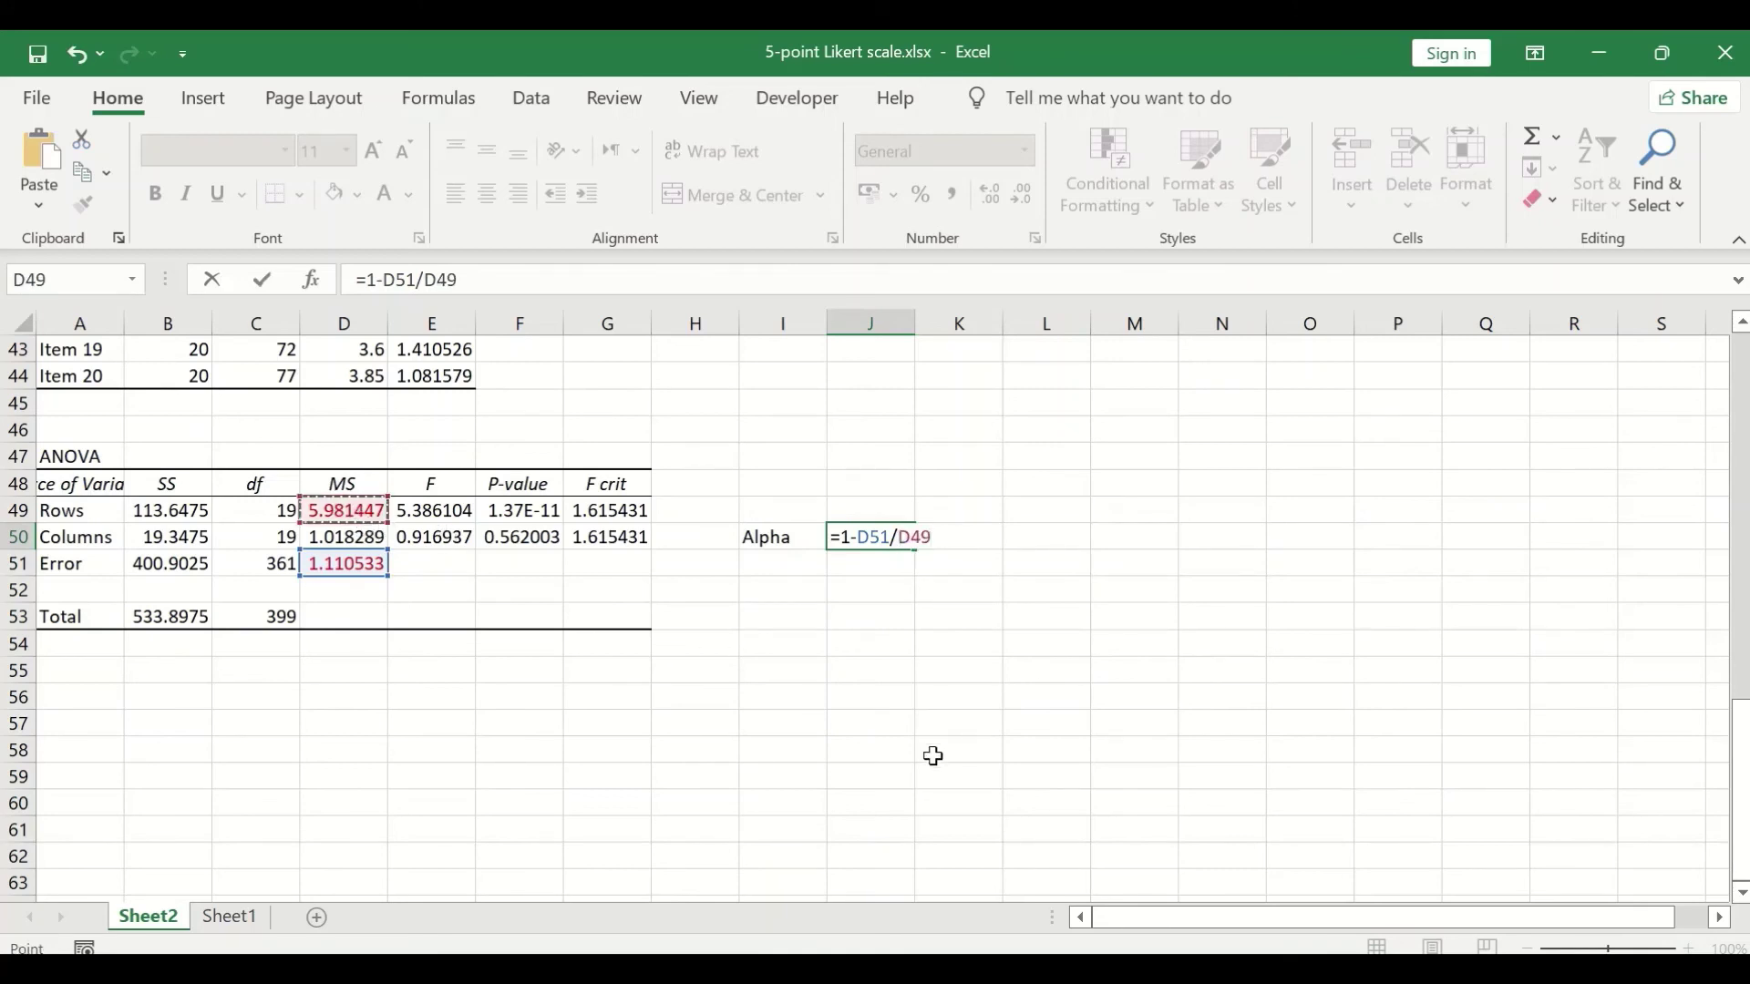
{"action": "key", "text": "Return"}
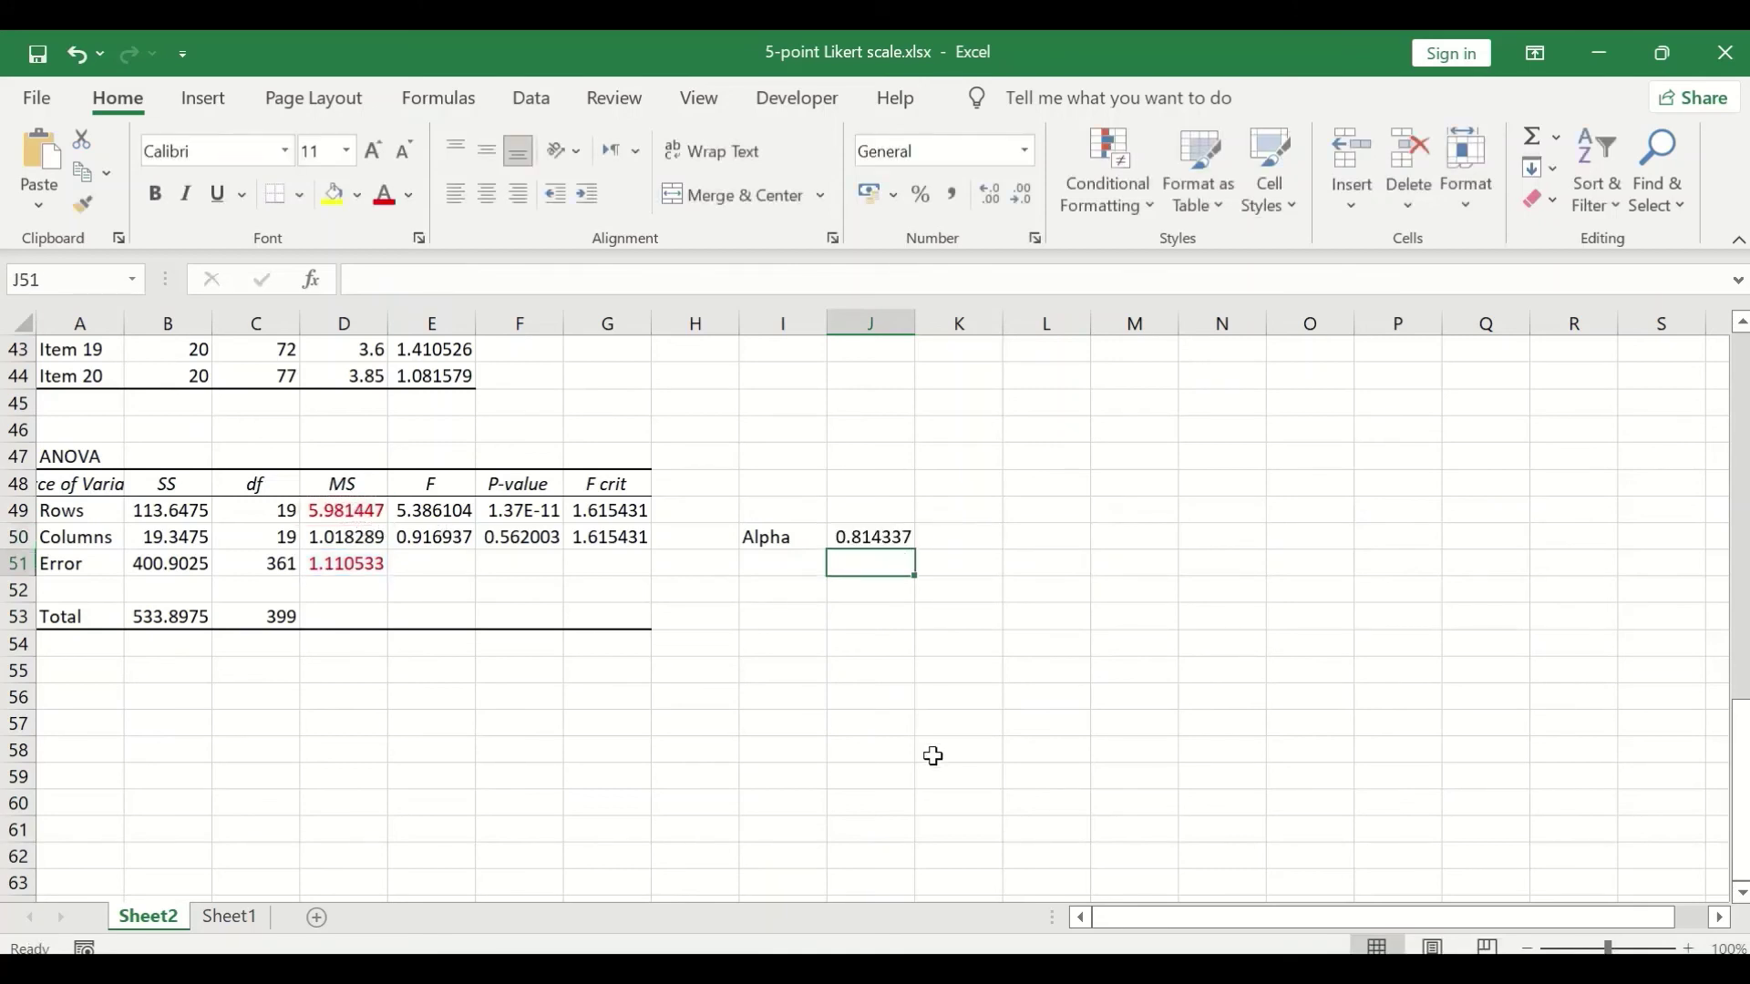
Format the alpha value in J50 to three decimal places, and return to Sheet1 to compare it with the reliability table.
{"action": "left_click", "coordinate": [867, 545]}
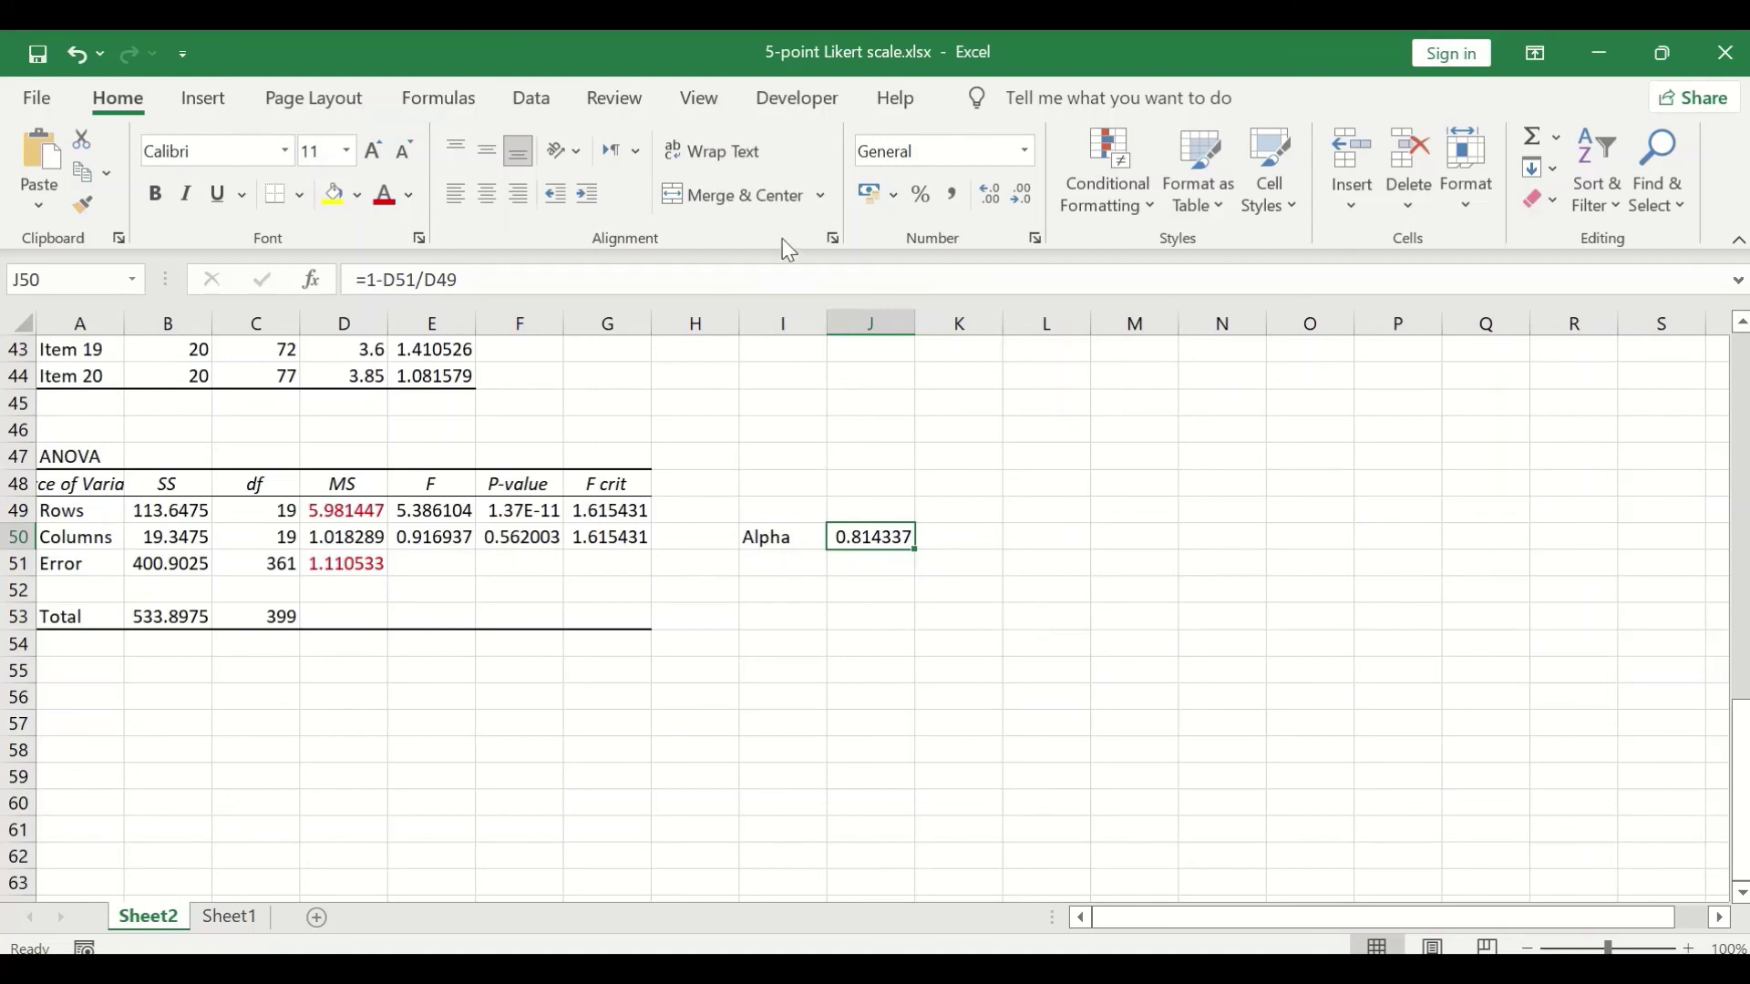
{"action": "left_click", "coordinate": [991, 210]}
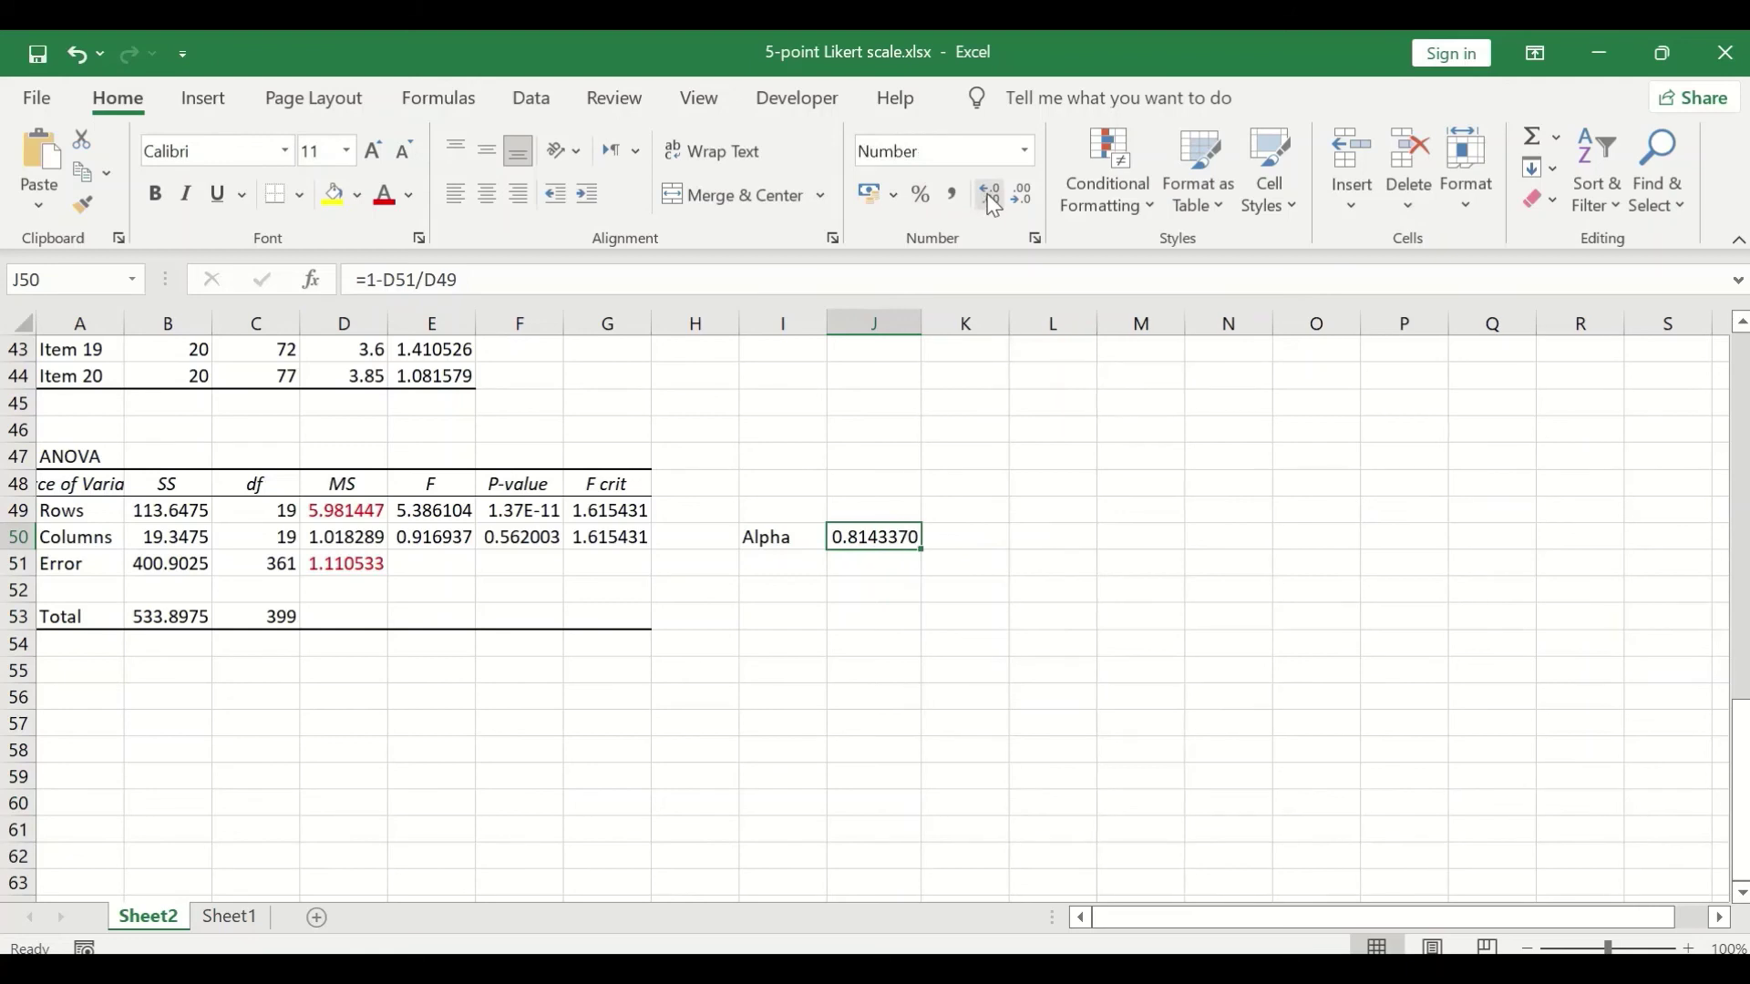
{"action": "left_click", "coordinate": [1019, 202]}
{"action": "left_click", "coordinate": [1014, 195]}
{"action": "left_click", "coordinate": [1014, 195]}
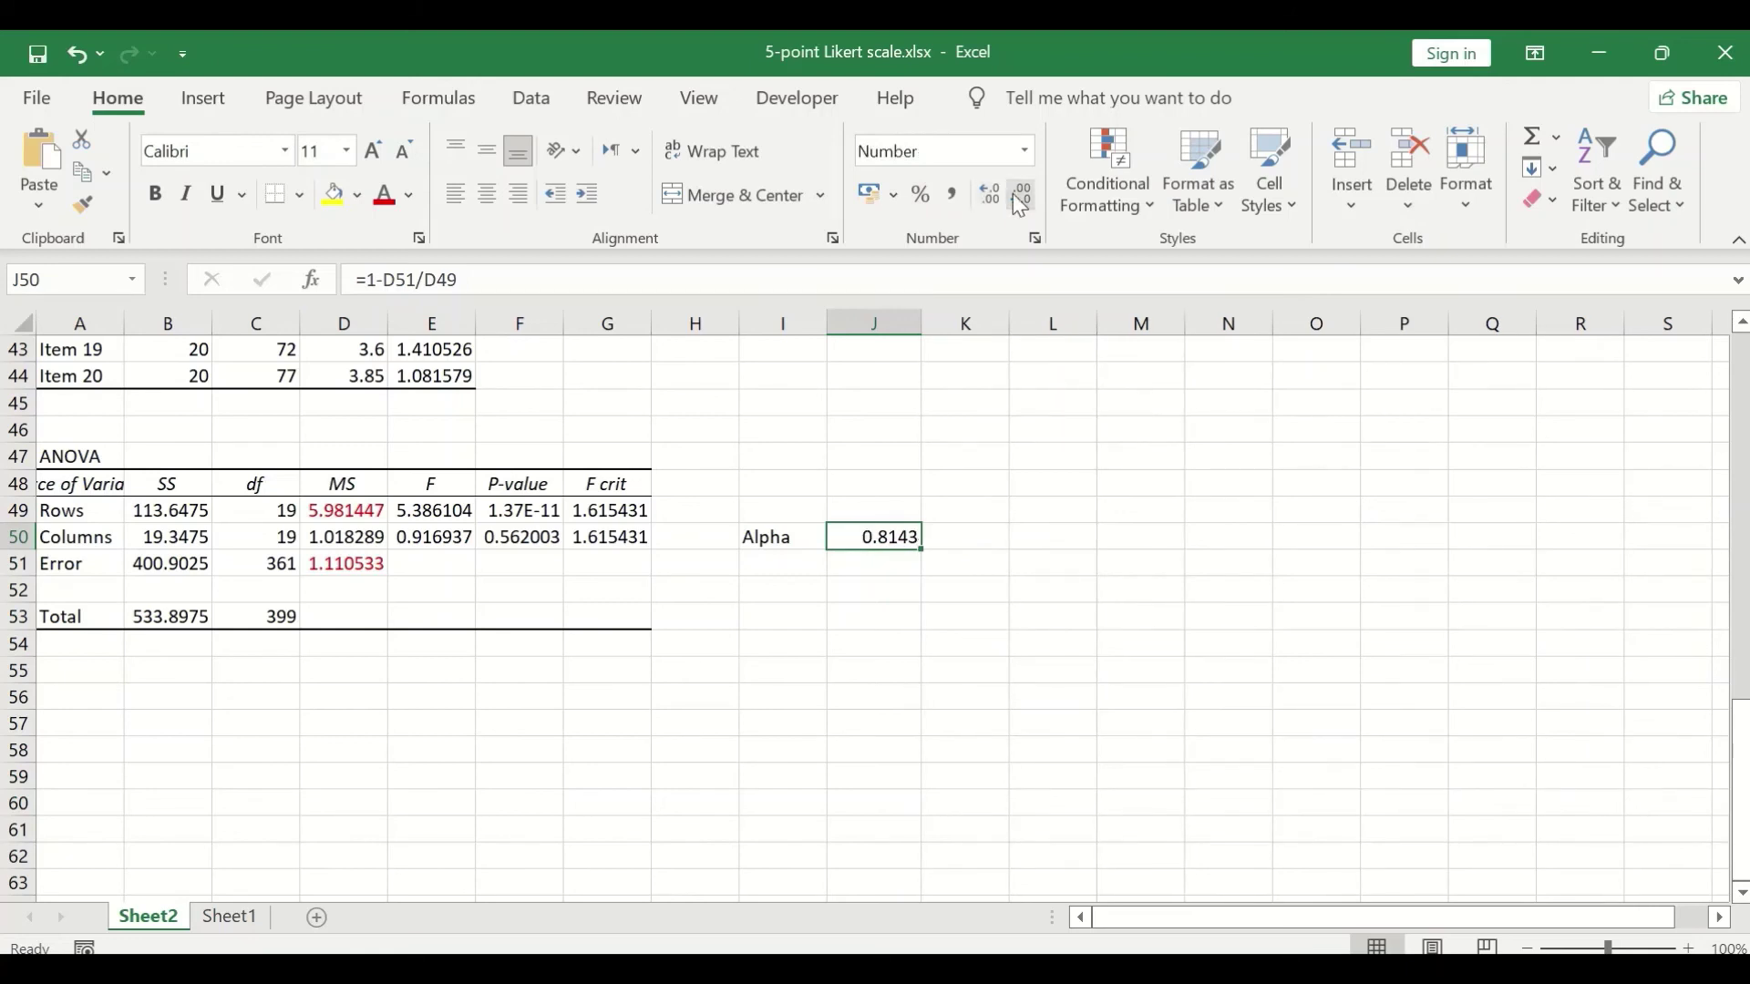
{"action": "left_click", "coordinate": [1015, 196]}
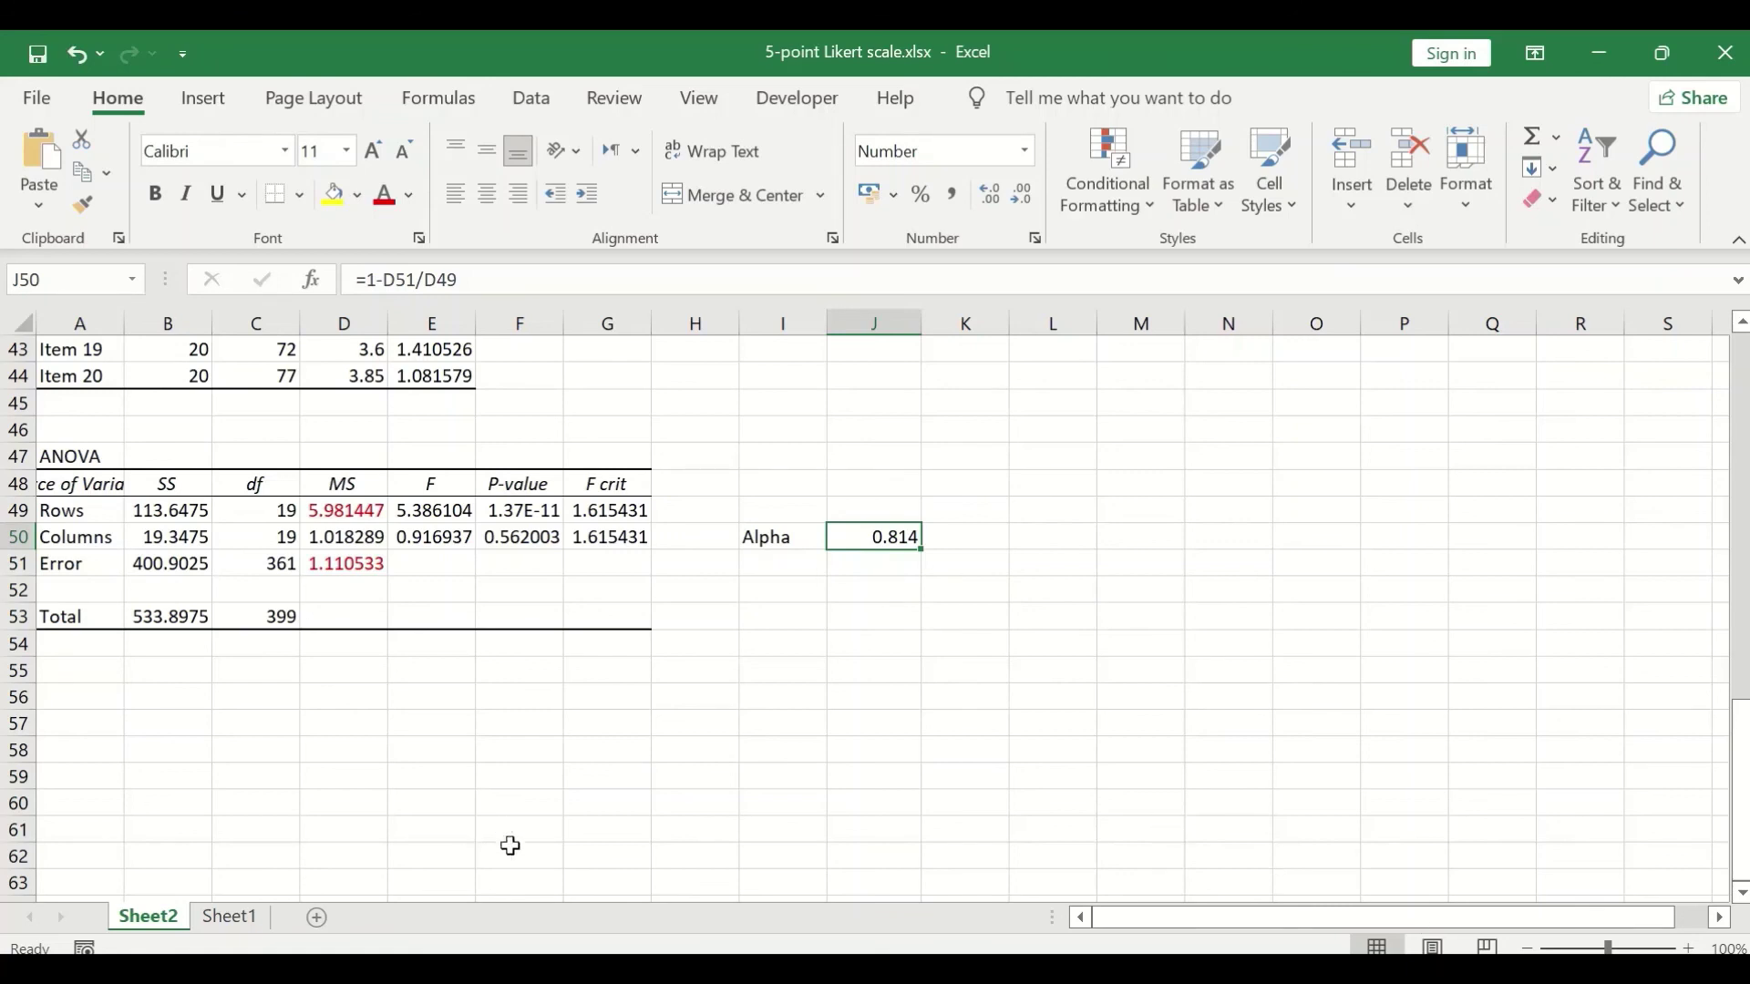
{"action": "left_click", "coordinate": [230, 917]}
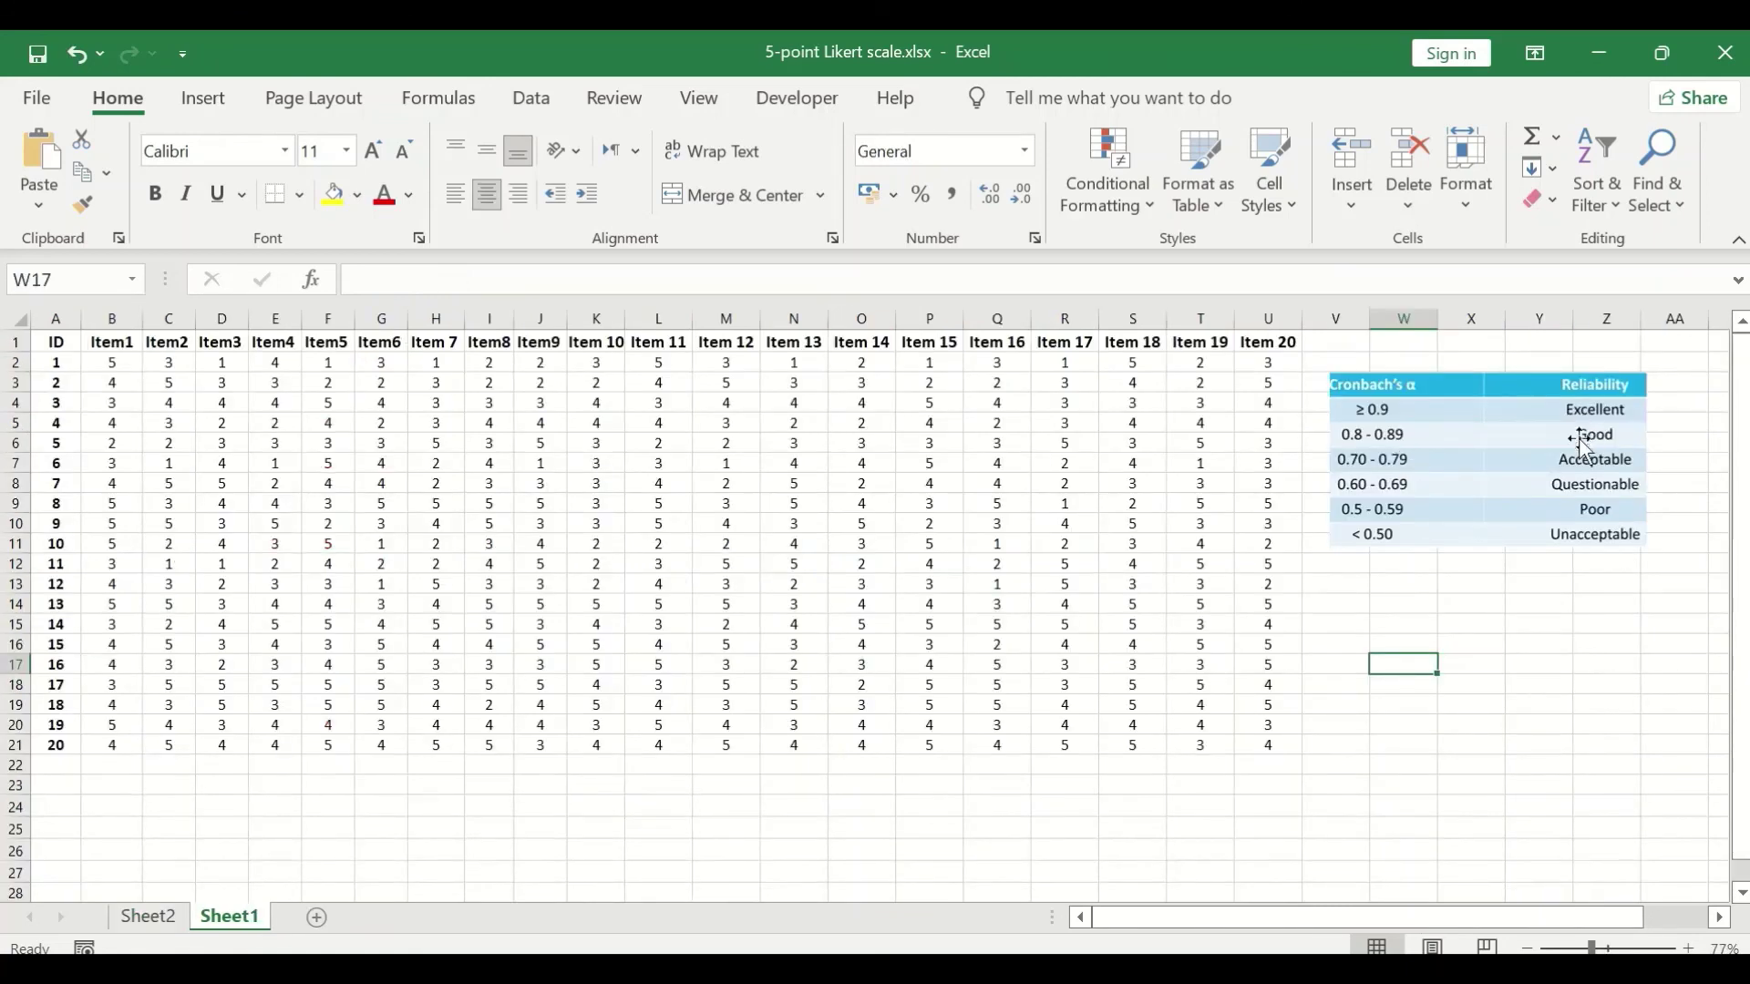